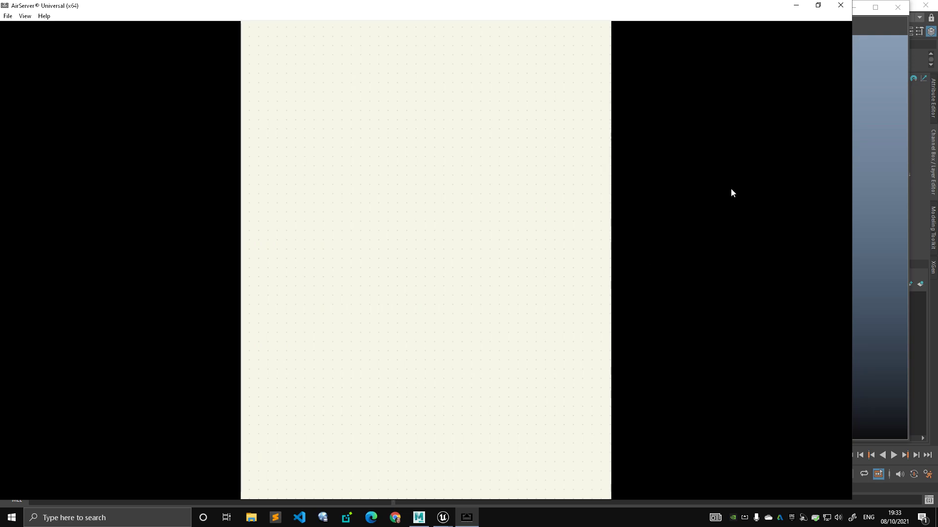
# Switch to Maya and select the objects mesh to view it, clearing the selection at the end
pyautogui.click(880, 54)
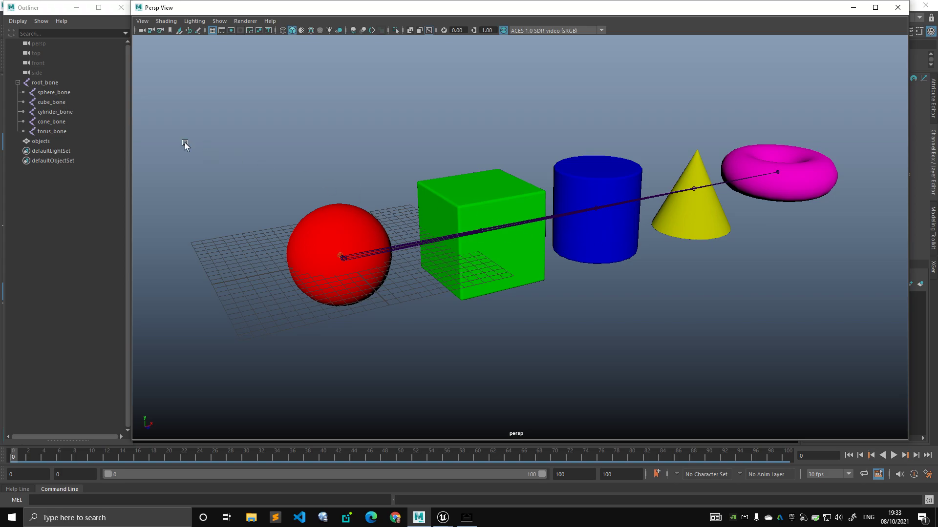
pyautogui.click(66, 143)
pyautogui.click(543, 161)
# Test-move sphere_bone, cube_bone and cylinder_bone one by one in the perspective view, undoing each move
pyautogui.click(74, 93)
pyautogui.moveTo(345, 257); pyautogui.dragTo(322, 187)
pyautogui.hotkey('ctrl', 'z')
pyautogui.click(52, 103)
pyautogui.moveTo(481, 231); pyautogui.dragTo(481, 178)
pyautogui.hotkey('ctrl', 'z')
pyautogui.click(79, 112)
pyautogui.moveTo(586, 222); pyautogui.dragTo(605, 162)
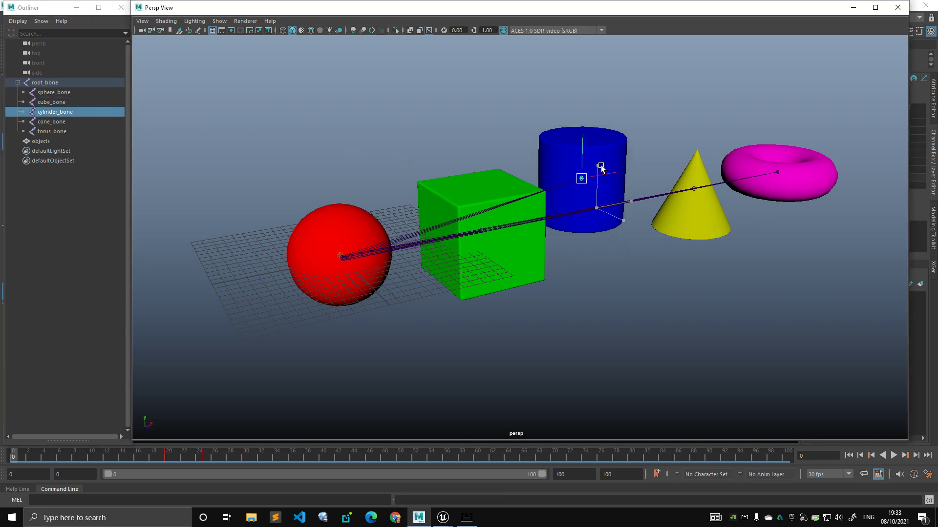
pyautogui.hotkey('ctrl', 'z')
# Test-move cylinder_bone, cone_bone and torus_bone in turn, undo each move, and select root_bone
pyautogui.click(83, 93)
pyautogui.click(67, 107)
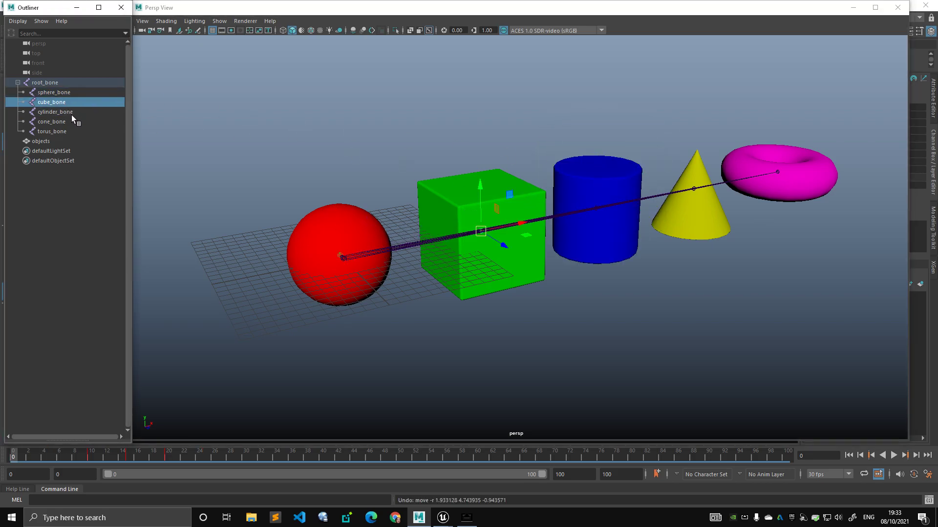
pyautogui.click(71, 115)
pyautogui.moveTo(606, 209); pyautogui.dragTo(518, 157)
pyautogui.hotkey('ctrl', 'z')
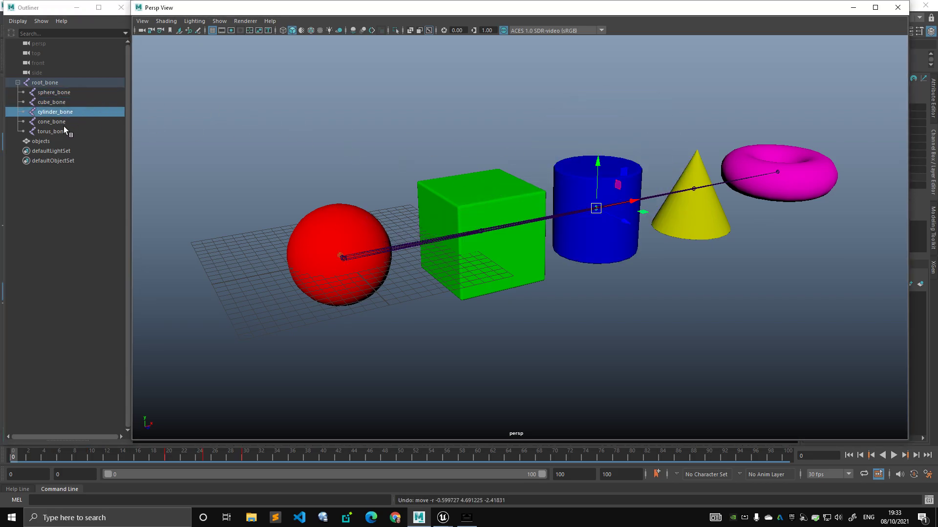
pyautogui.click(64, 121)
pyautogui.moveTo(692, 198); pyautogui.dragTo(698, 161)
pyautogui.hotkey('ctrl', 'z')
pyautogui.click(94, 132)
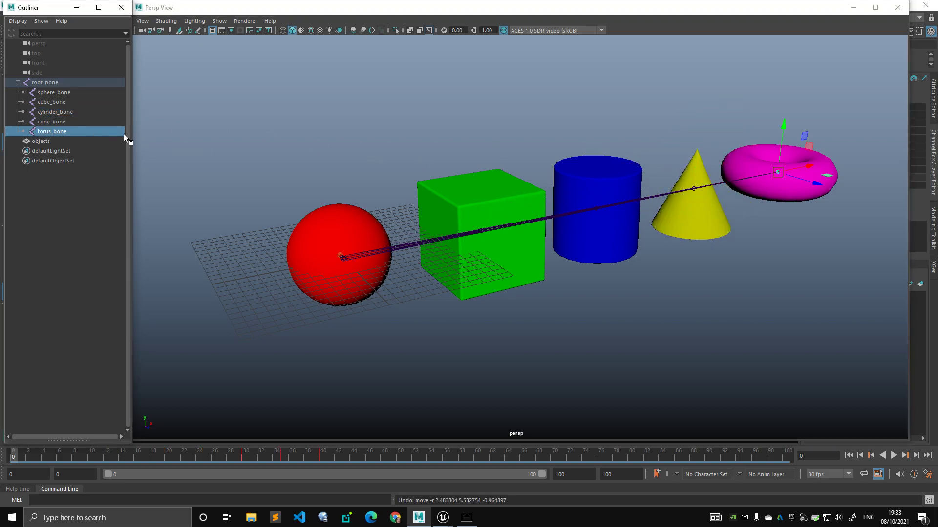
pyautogui.moveTo(806, 181); pyautogui.dragTo(796, 131)
pyautogui.hotkey('ctrl', 'z')
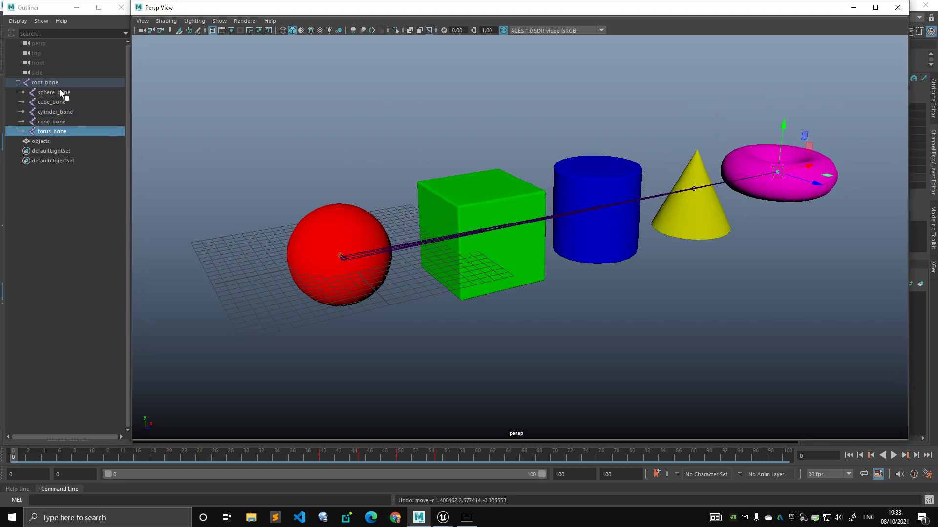
pyautogui.click(45, 82)
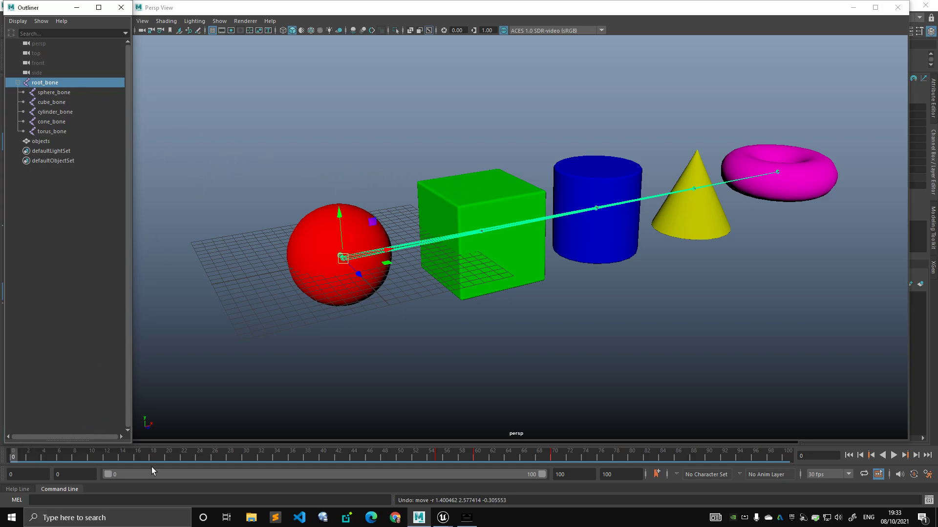
# Switch to Unreal Editor, open the SKM_solver_backward skeletal mesh and inspect root_bone and torus_bone in its skeleton tree
pyautogui.moveTo(443, 517)
pyautogui.click(418, 485)
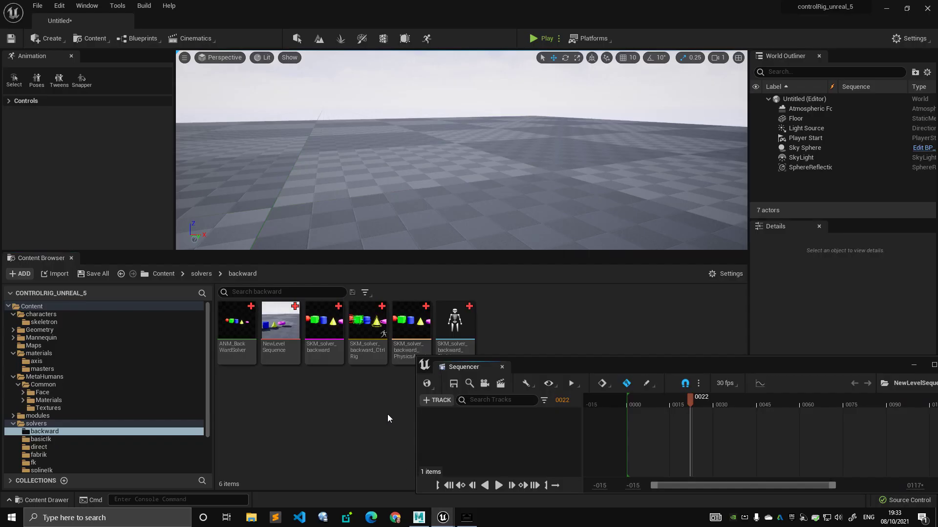
pyautogui.doubleClick(317, 324)
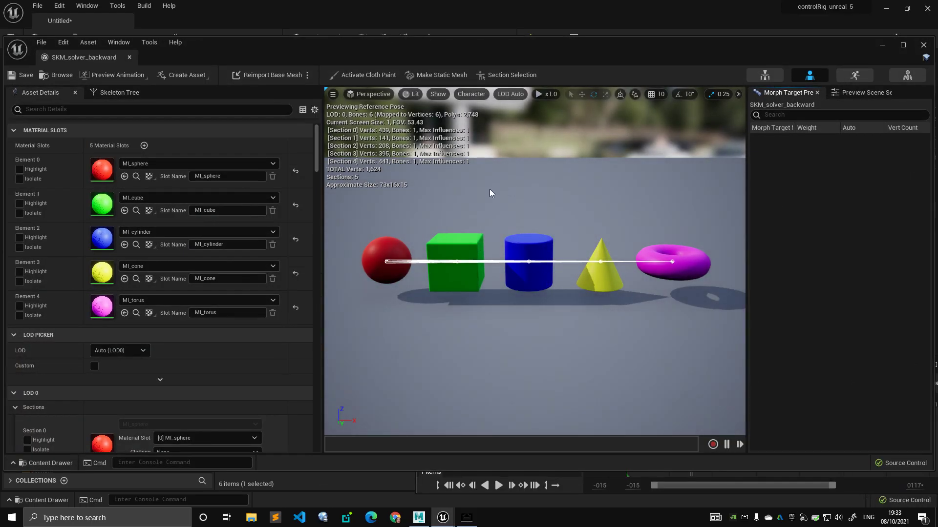
pyautogui.click(120, 93)
pyautogui.click(35, 134)
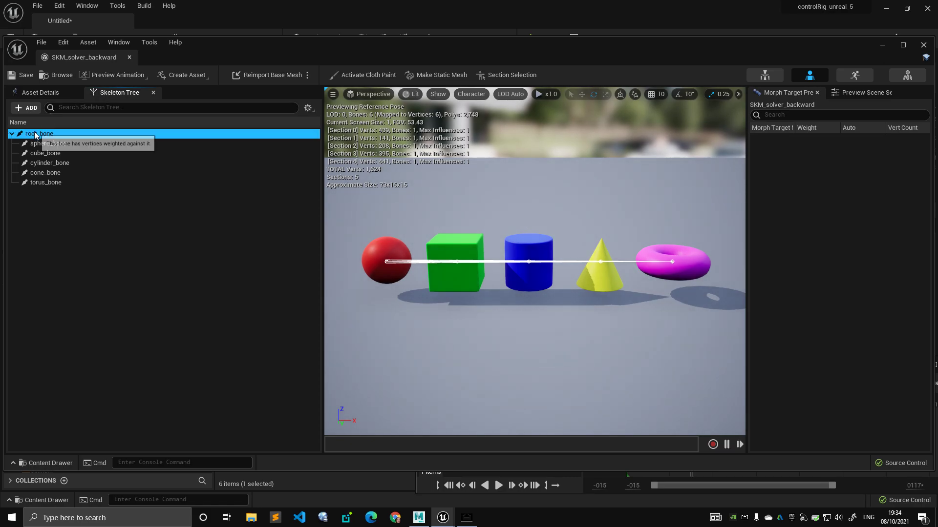
pyautogui.click(53, 183)
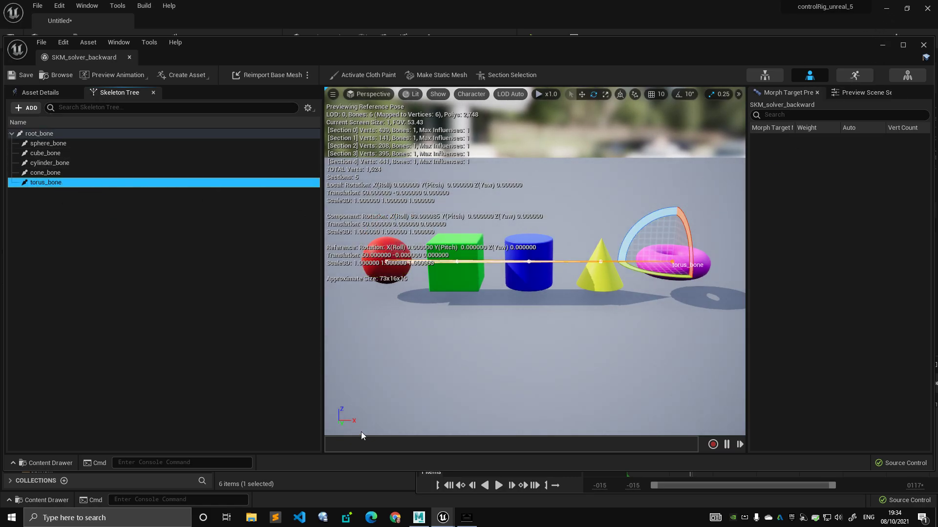
# Switch to Maya, scrub the start of the bone animation and inspect the combined objects mesh
pyautogui.click(419, 518)
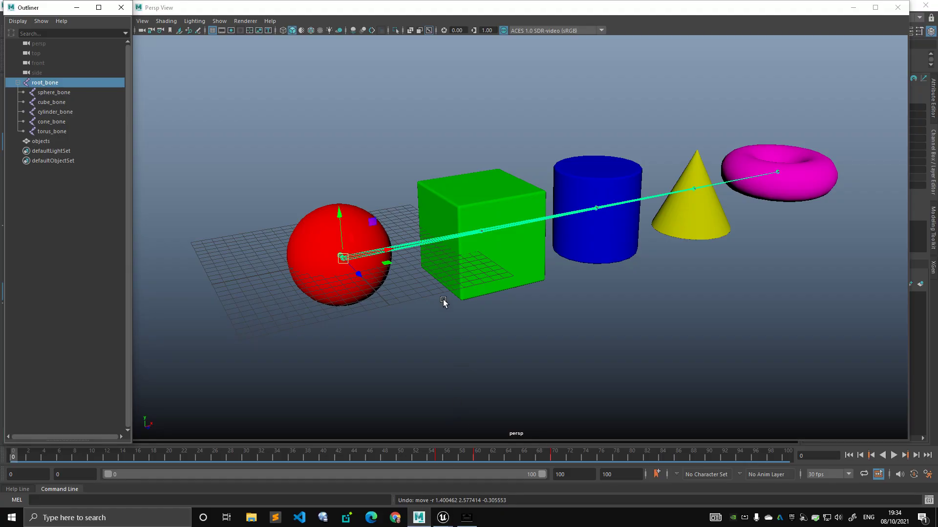
pyautogui.moveTo(22, 459); pyautogui.dragTo(16, 393)
pyautogui.moveTo(51, 100); pyautogui.dragTo(51, 141)
pyautogui.click(309, 188)
pyautogui.moveTo(309, 188)
pyautogui.keyDown('alt'); pyautogui.mouseDown()
pyautogui.moveTo(335, 203)
pyautogui.moveTo(312, 186)
pyautogui.moveTo(292, 194)
pyautogui.mouseUp(); pyautogui.keyUp('alt')
pyautogui.click(277, 232)
pyautogui.keyDown('alt'); pyautogui.moveTo(277, 232); pyautogui.dragTo(226, 183); pyautogui.keyUp('alt')
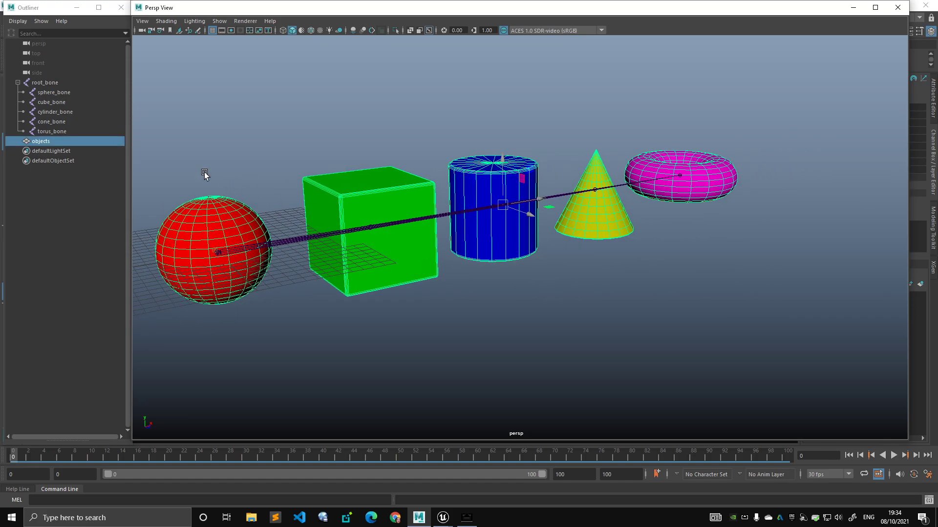
# Select all bones from root_bone to torus_bone to review their keyframes, and scrub the animation with nothing selected
pyautogui.moveTo(74, 86); pyautogui.dragTo(78, 133)
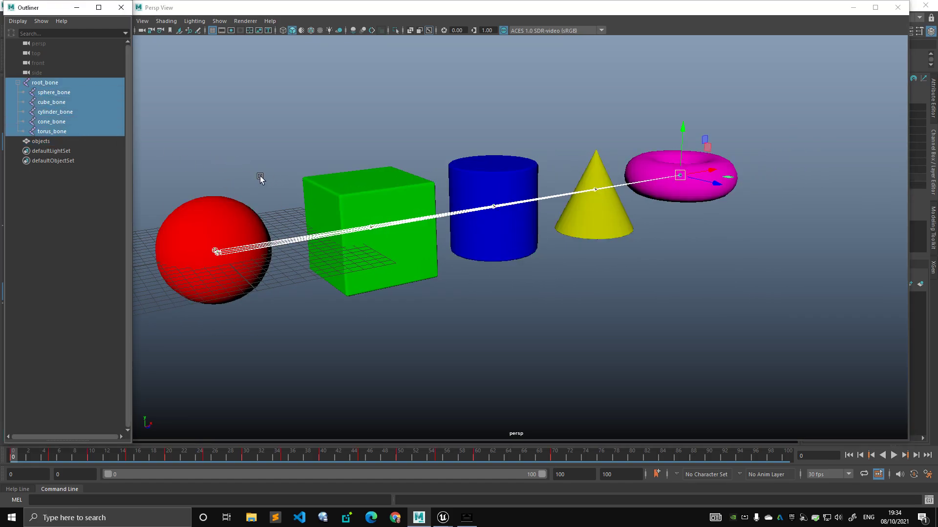
pyautogui.click(347, 308)
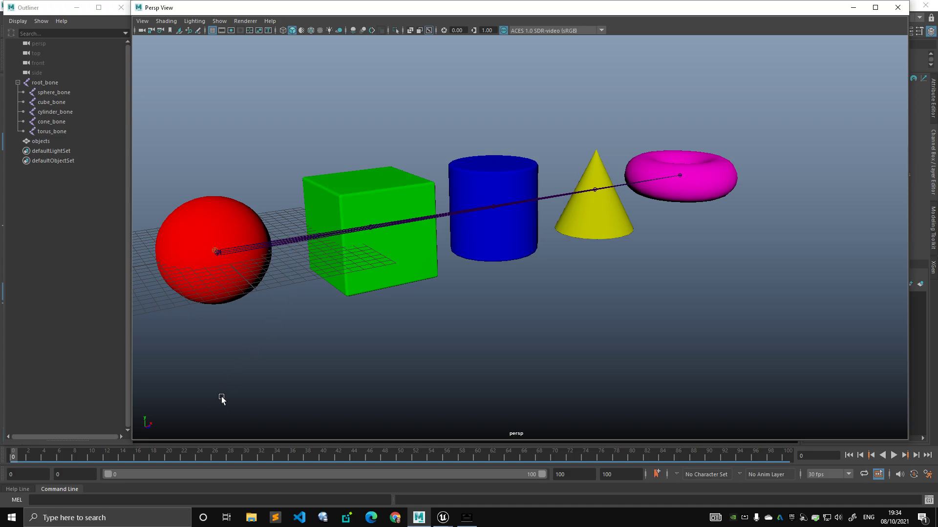
pyautogui.moveTo(95, 459)
pyautogui.mouseDown()
pyautogui.moveTo(69, 459)
pyautogui.moveTo(482, 456)
pyautogui.moveTo(11, 457)
pyautogui.mouseUp()
pyautogui.scroll(-2, 352, 344)
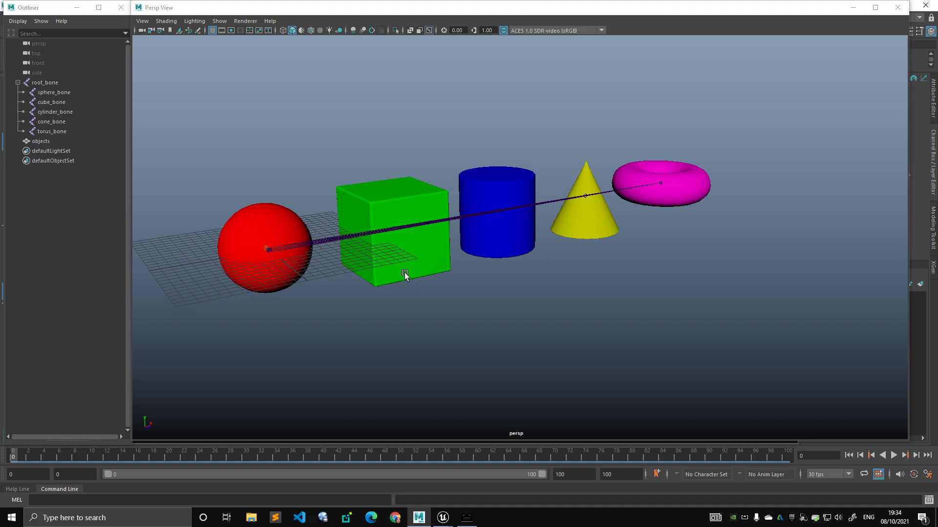
pyautogui.moveTo(19, 460); pyautogui.dragTo(13, 437)
# Switch to Unreal Editor, open the ANM_BackWardSolver animation and scrub through it to preview the moving shapes
pyautogui.moveTo(442, 516)
pyautogui.click(476, 484)
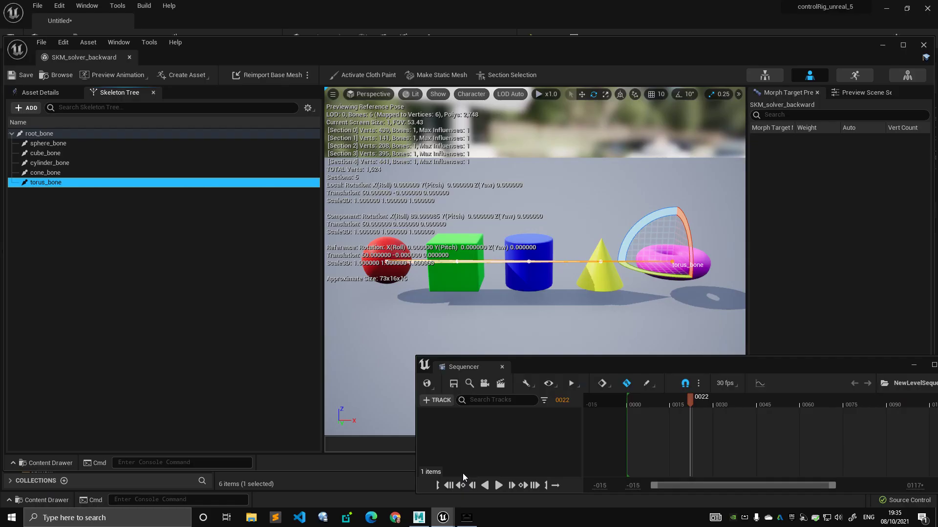
pyautogui.click(884, 46)
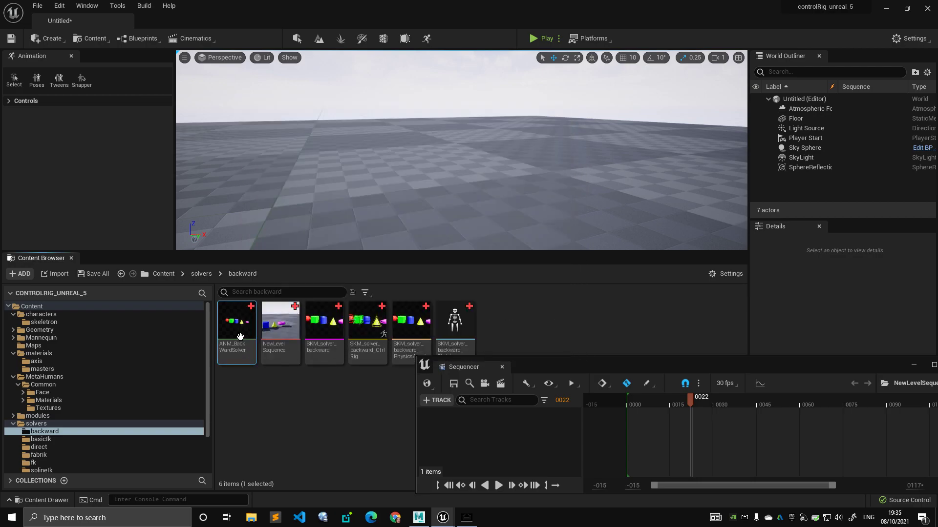
pyautogui.doubleClick(240, 336)
pyautogui.moveTo(581, 315); pyautogui.dragTo(375, 318)
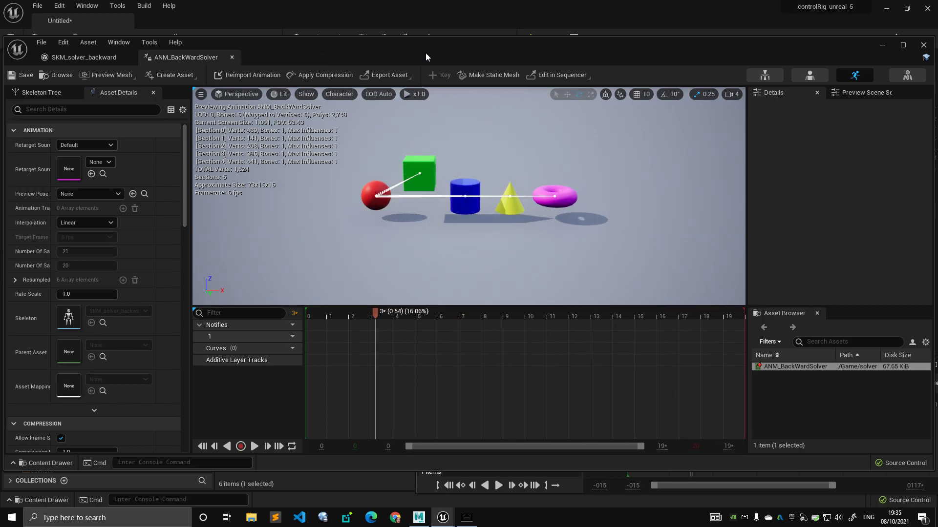
# Place the SKM_solver_backward mesh in the level and raise it to a Z location of about 7.37
pyautogui.click(880, 41)
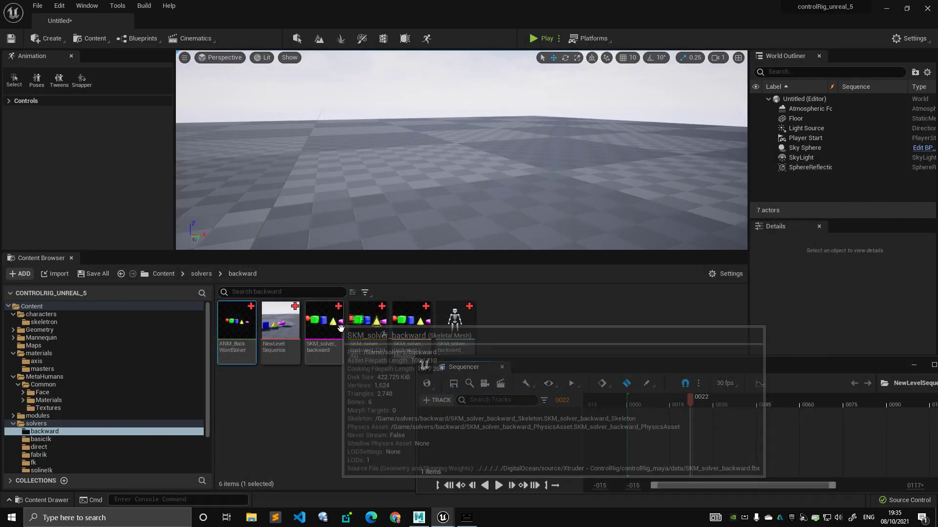
pyautogui.moveTo(340, 328); pyautogui.dragTo(424, 196)
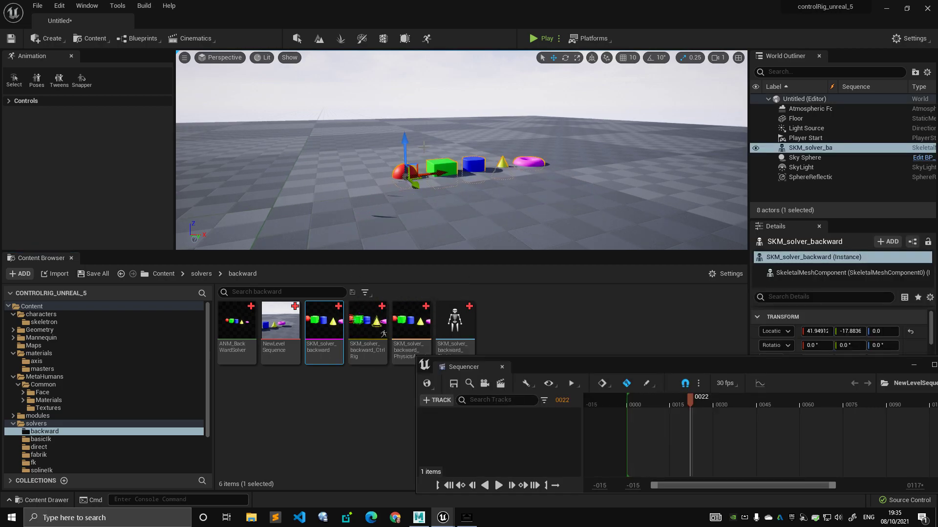
pyautogui.moveTo(737, 369); pyautogui.dragTo(520, 421)
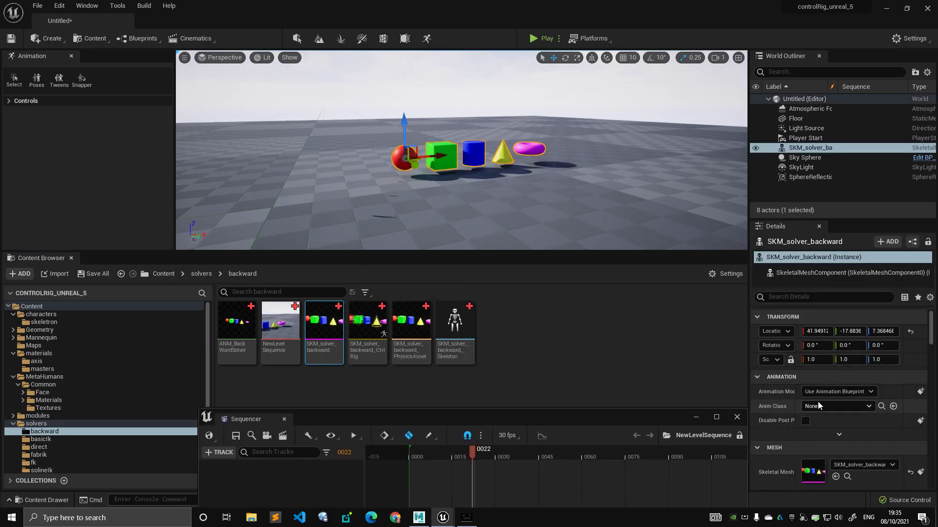
# Set the placed mesh's animation mode to Use Animation Asset and assign ANM_BackWardSolver as the animation to play
pyautogui.scroll(-3, 830, 391)
pyautogui.scroll(3, 808, 373)
pyautogui.click(837, 391)
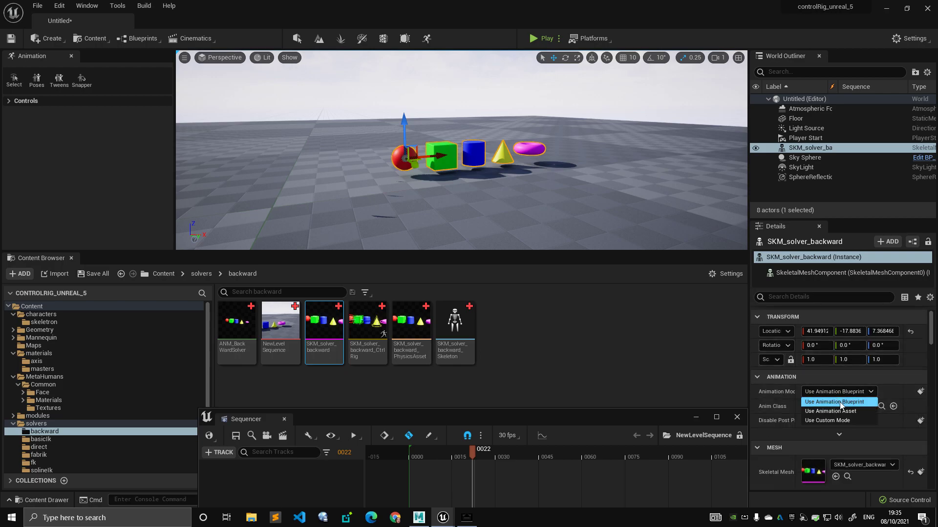
pyautogui.click(830, 411)
pyautogui.click(862, 409)
pyautogui.click(832, 274)
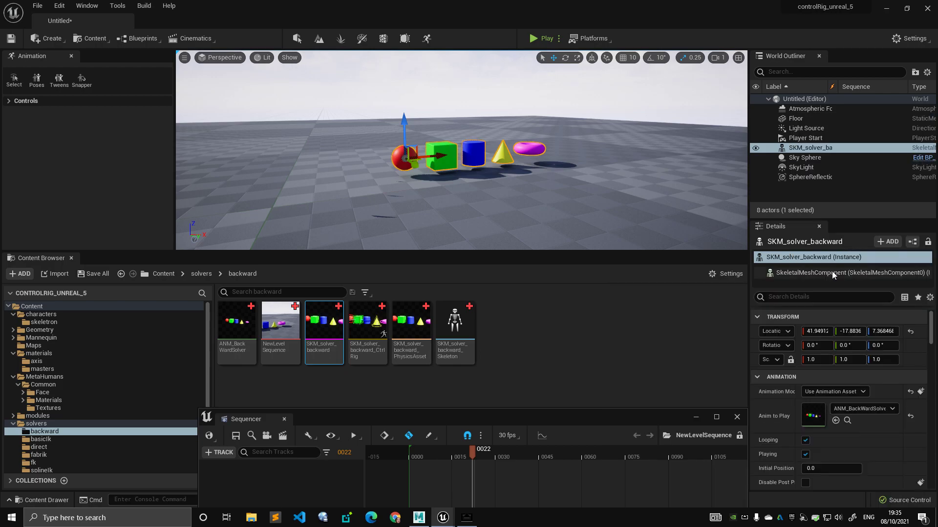
# Run the level in Simulate mode to preview the mesh animation, stop the simulation and reselect the mesh
pyautogui.click(558, 38)
pyautogui.click(555, 126)
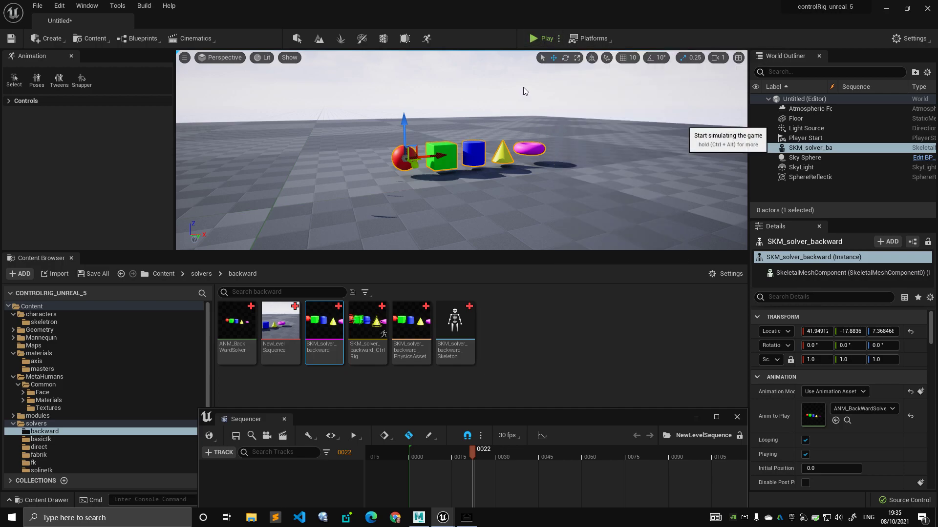
pyautogui.click(546, 39)
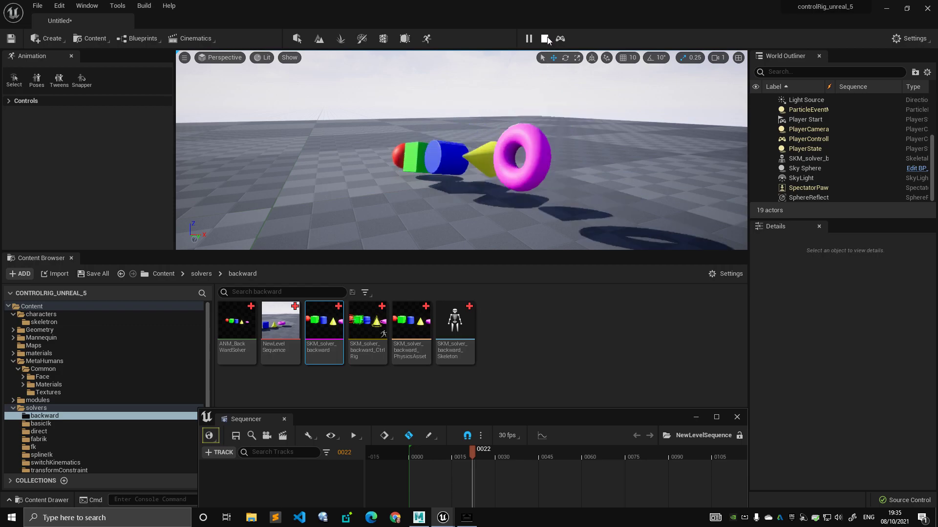
pyautogui.press('Escape')
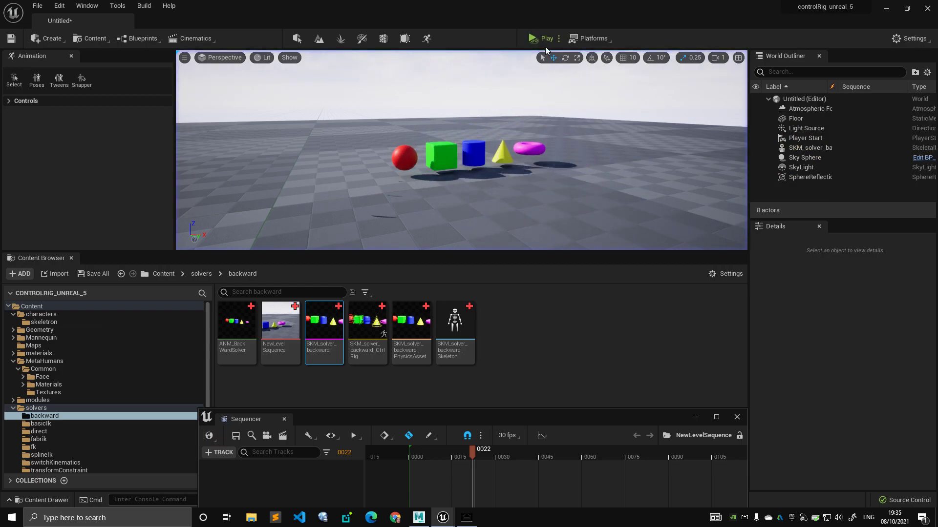
pyautogui.click(559, 38)
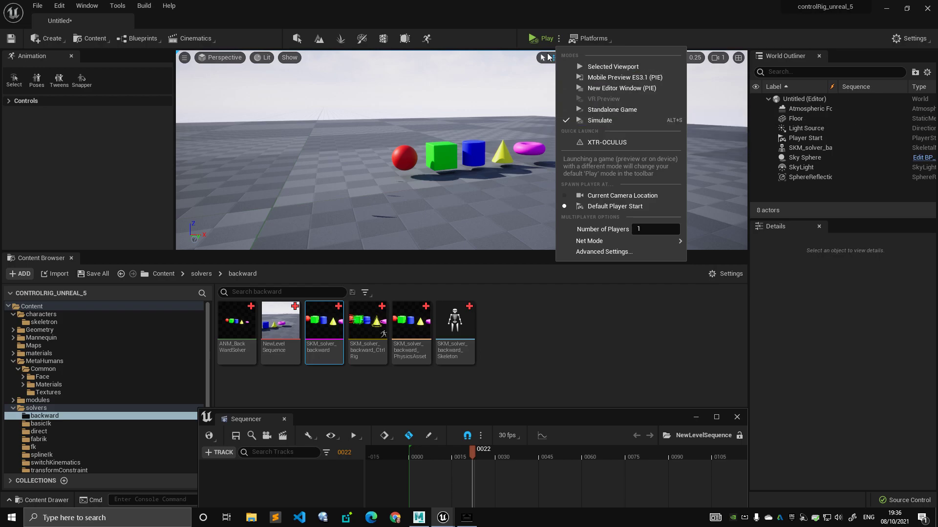
pyautogui.click(452, 55)
pyautogui.click(438, 164)
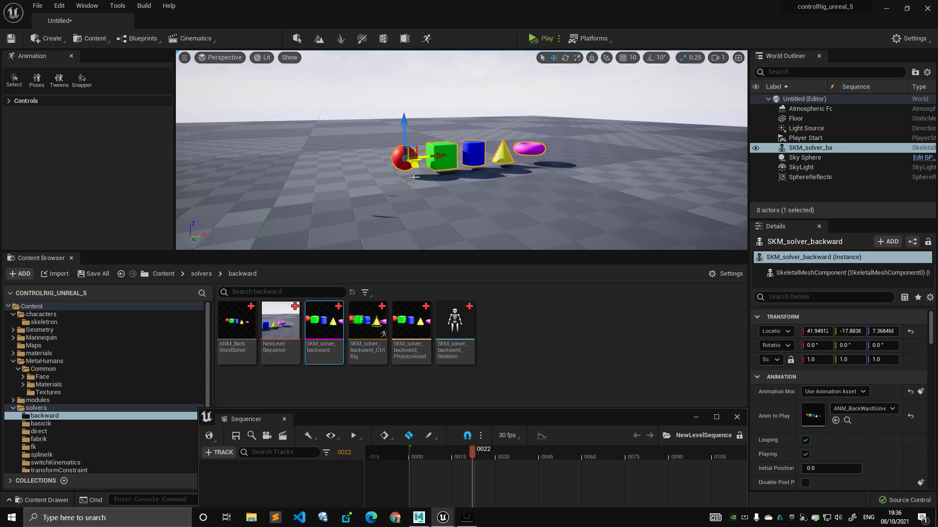
# Bring up the ANM_BackWardSolver editor and close both the animation and the SKM_solver_backward mesh editors
pyautogui.doubleClick(237, 323)
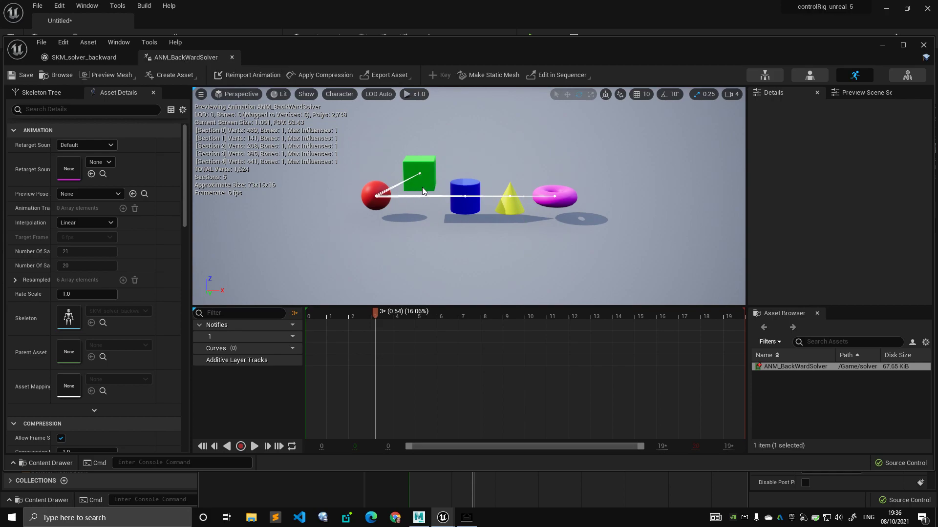
pyautogui.click(232, 57)
pyautogui.click(130, 58)
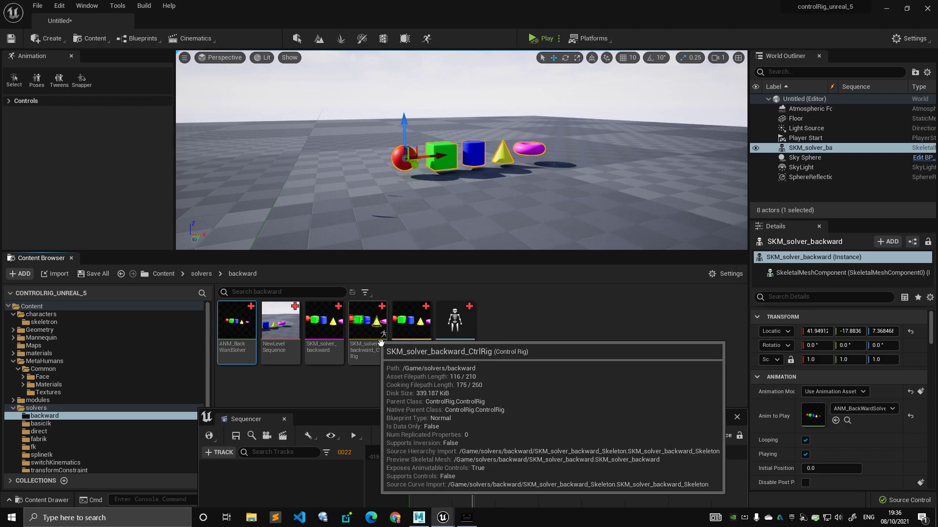
# Open the SKM_solver_backward_CtrlRig control rig and examine its Rig Graph, including the setup event and the two Items nodes
pyautogui.doubleClick(375, 333)
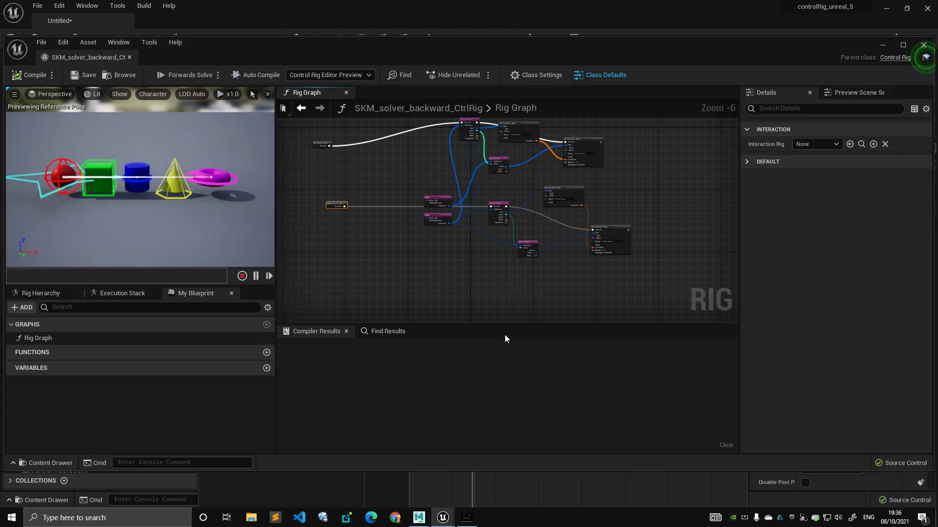
pyautogui.scroll(-1, 438, 272)
pyautogui.moveTo(435, 245); pyautogui.dragTo(445, 292, button='right')
pyautogui.scroll(4, 400, 194)
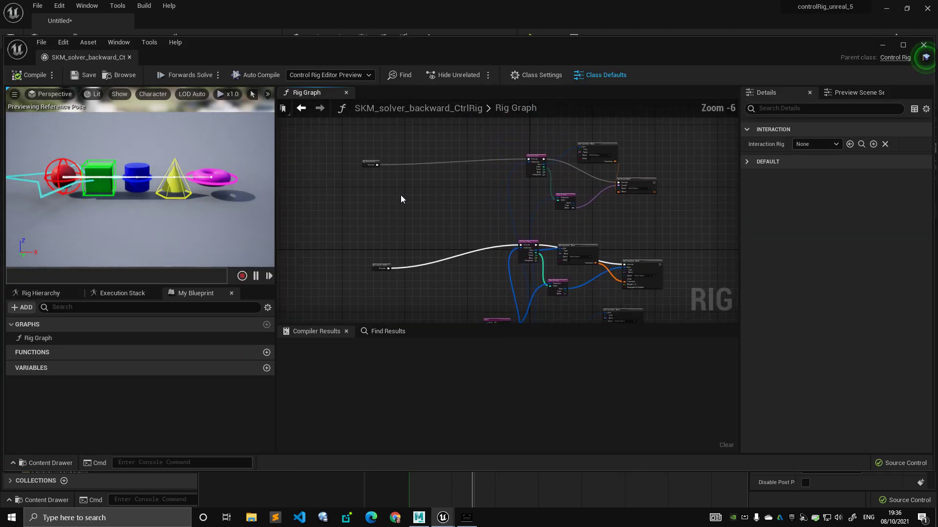
pyautogui.click(381, 197)
pyautogui.scroll(-6, 459, 227)
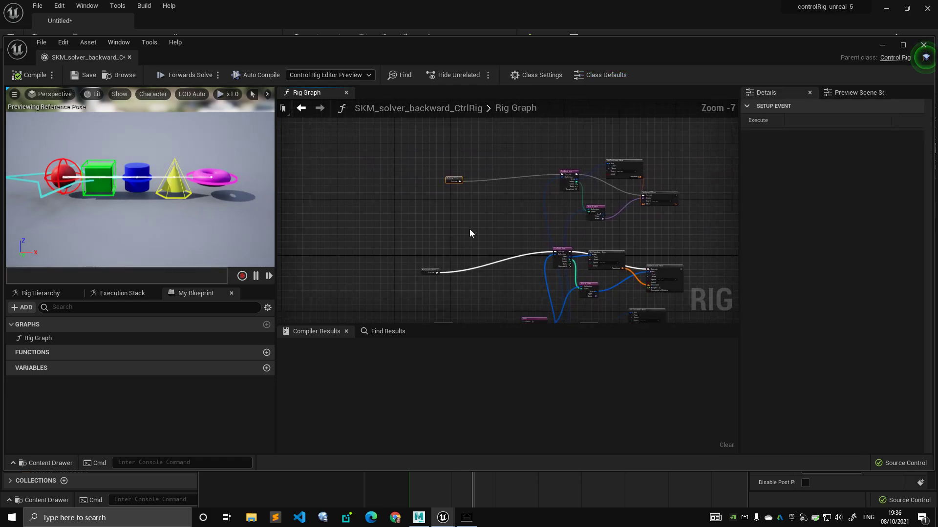
pyautogui.scroll(2, 465, 218)
pyautogui.moveTo(481, 254); pyautogui.dragTo(341, 172)
pyautogui.scroll(4, 407, 195)
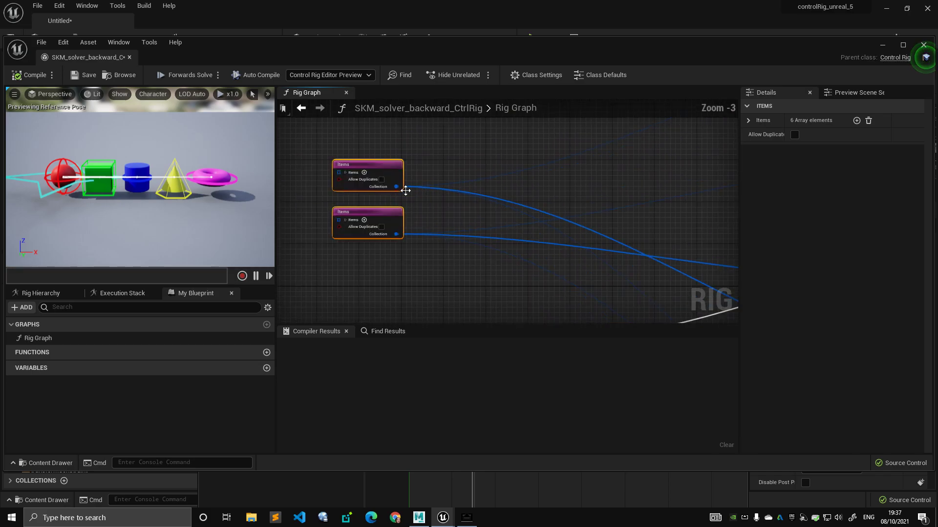
# Deselect the two Items nodes and show the rig hierarchy with its bones and controls
pyautogui.moveTo(410, 265); pyautogui.dragTo(411, 265)
pyautogui.click(410, 265)
pyautogui.click(73, 293)
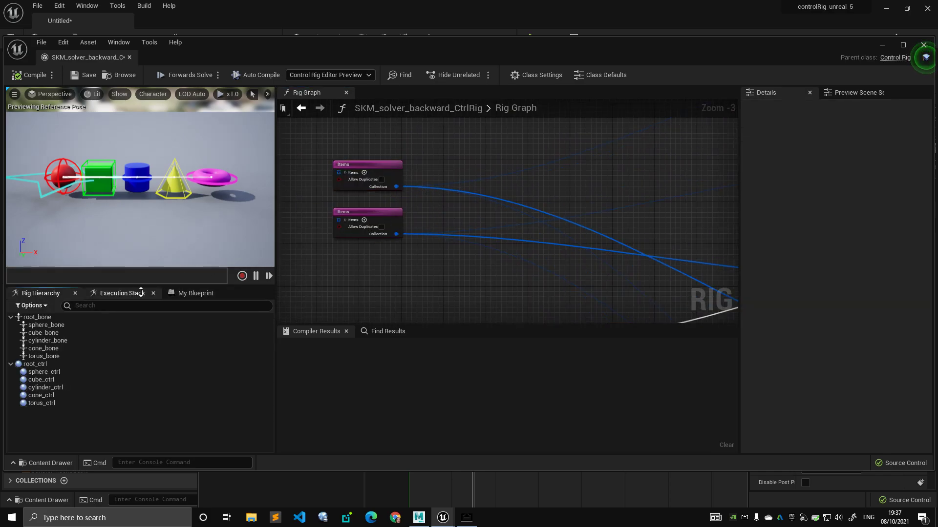
# Nudge the Set Transform node of the Forwards Solve chain and the transform nodes of the chain below it into tidier positions
pyautogui.scroll(-5, 498, 187)
pyautogui.moveTo(599, 190); pyautogui.dragTo(415, 185, button='right')
pyautogui.scroll(2, 467, 207)
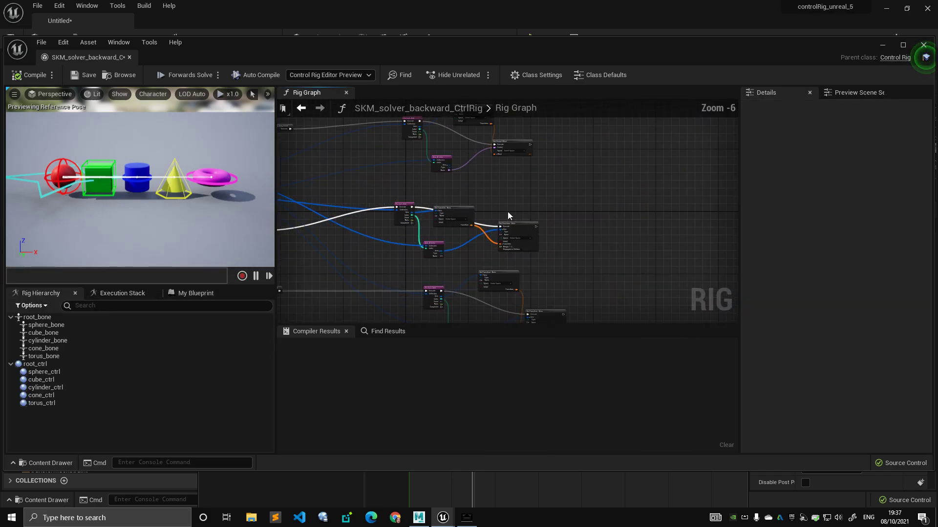
pyautogui.moveTo(515, 231); pyautogui.dragTo(570, 195, button='right')
pyautogui.scroll(-1, 569, 196)
pyautogui.moveTo(569, 195); pyautogui.dragTo(574, 171)
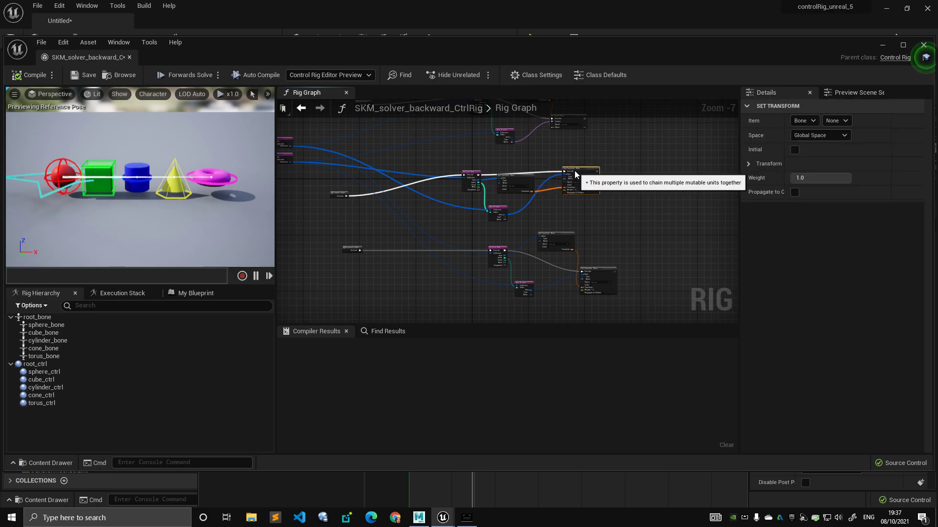
pyautogui.click(562, 239)
pyautogui.click(596, 274)
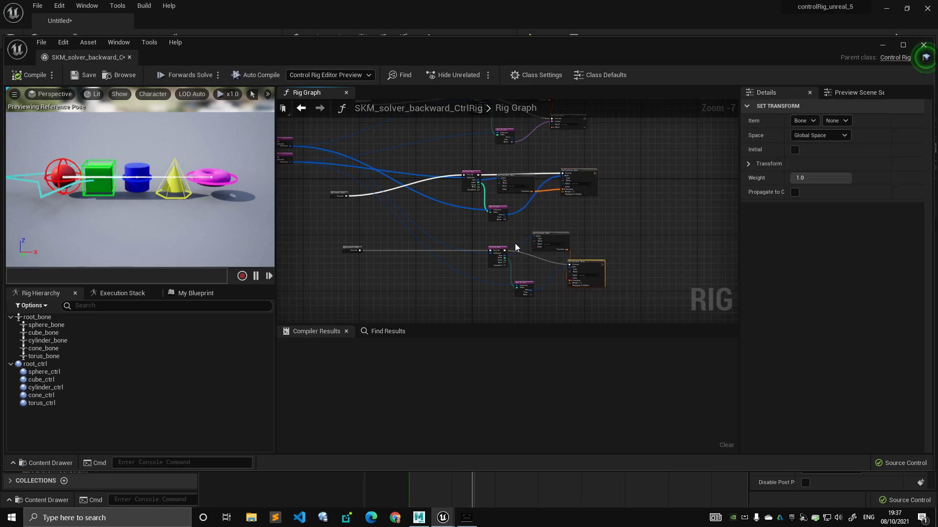
# Expand the item lists of both Items nodes and move the upper node clear of the lower one
pyautogui.moveTo(289, 189); pyautogui.dragTo(442, 229, button='right')
pyautogui.scroll(4, 403, 208)
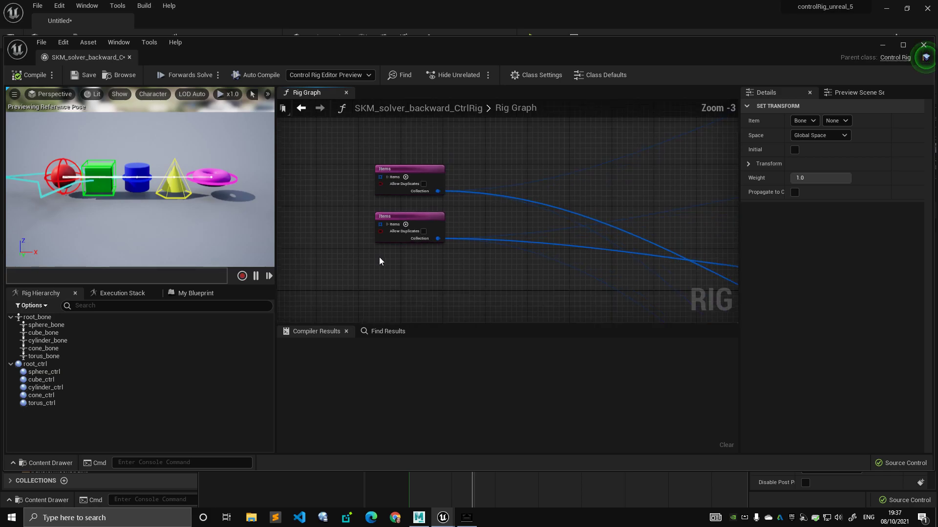
pyautogui.click(388, 225)
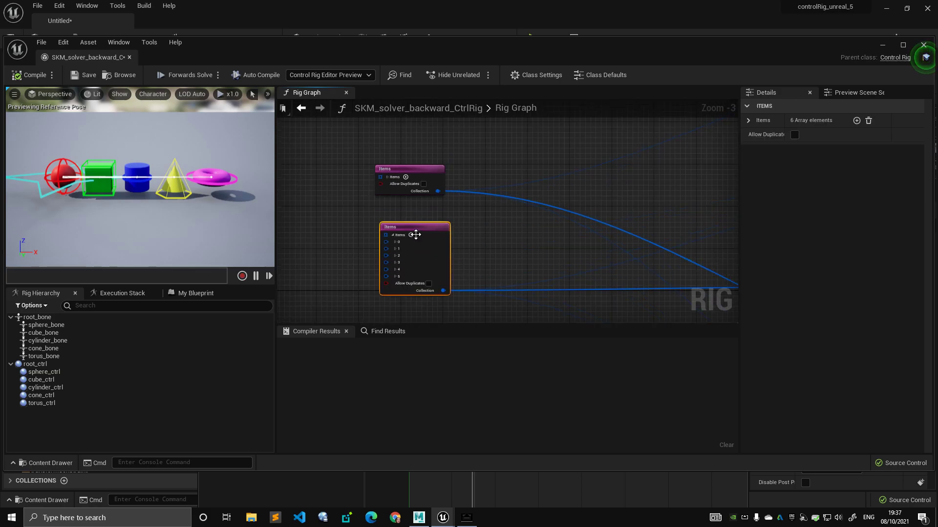
pyautogui.click(387, 177)
pyautogui.moveTo(409, 174); pyautogui.dragTo(414, 137)
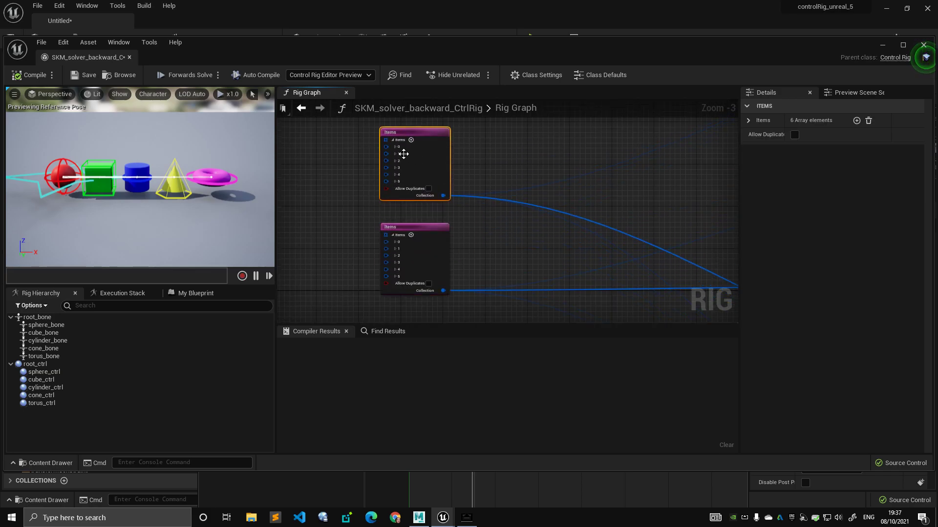
# Expand element 0 of the upper Items node, select root_bone in the hierarchy and shift the node up
pyautogui.click(396, 147)
pyautogui.scroll(-1, 341, 245)
pyautogui.click(75, 318)
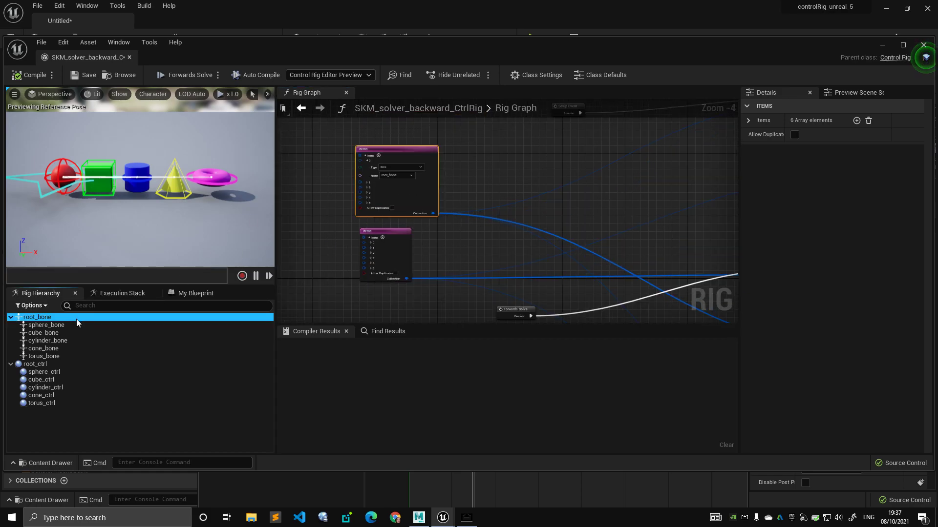
pyautogui.moveTo(414, 159); pyautogui.dragTo(407, 138)
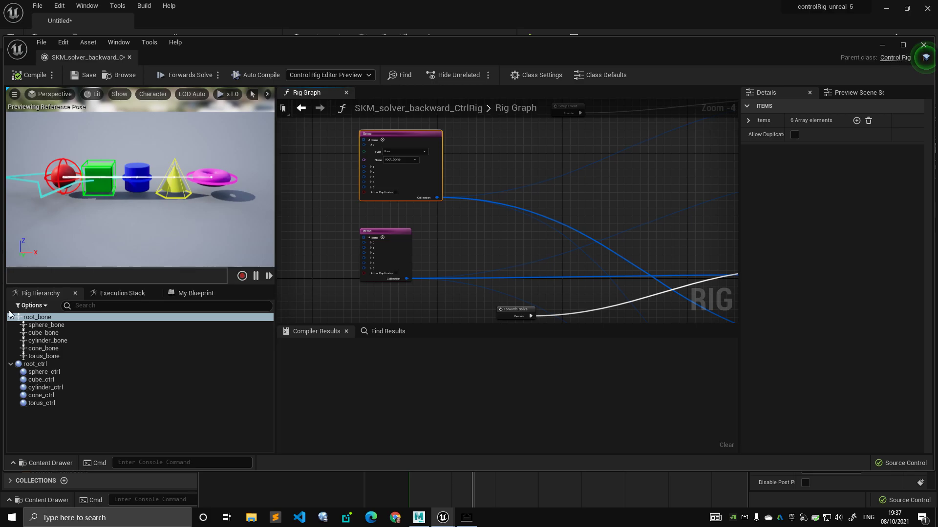
# Select all bones from root_bone to torus_bone and create an Items node from them in the Rig Graph
pyautogui.keyDown('shift'); pyautogui.click(60, 359); pyautogui.keyUp('shift')
pyautogui.moveTo(327, 223); pyautogui.dragTo(443, 225, button='right')
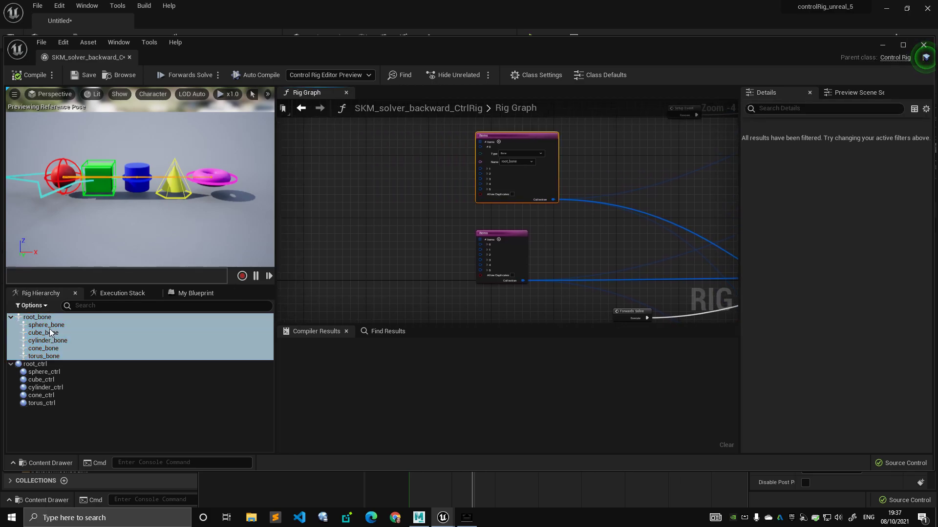
pyautogui.click(45, 319)
pyautogui.keyDown('shift'); pyautogui.click(48, 356); pyautogui.keyUp('shift')
pyautogui.moveTo(42, 321); pyautogui.dragTo(361, 177)
pyautogui.click(391, 275)
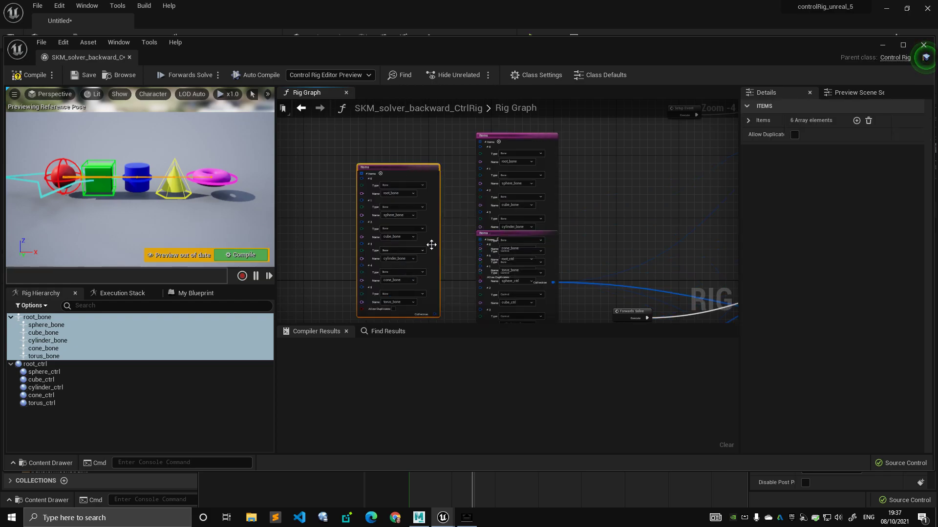
# Line up the new bone Items node beside the existing one for comparison and delete it
pyautogui.moveTo(417, 175); pyautogui.dragTo(436, 139)
pyautogui.moveTo(513, 142); pyautogui.dragTo(508, 138)
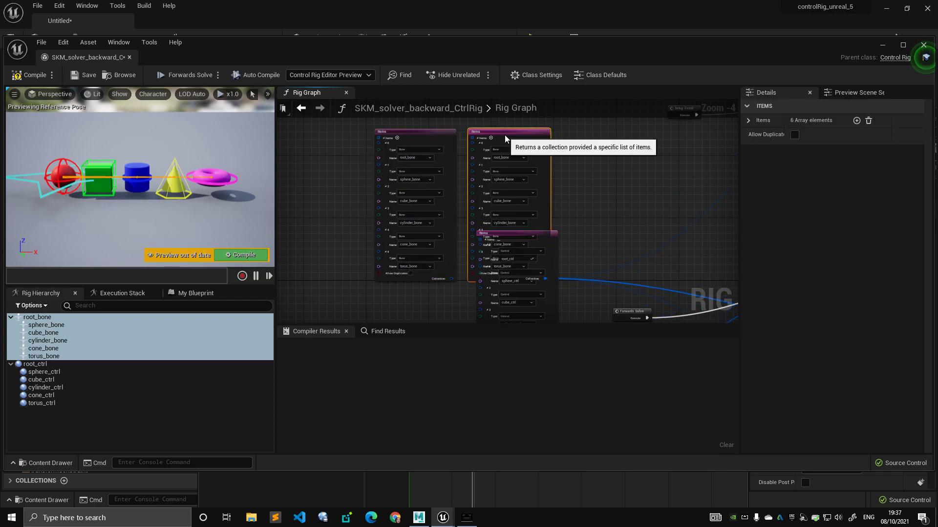
pyautogui.moveTo(449, 141); pyautogui.dragTo(432, 142)
pyautogui.scroll(1, 413, 153)
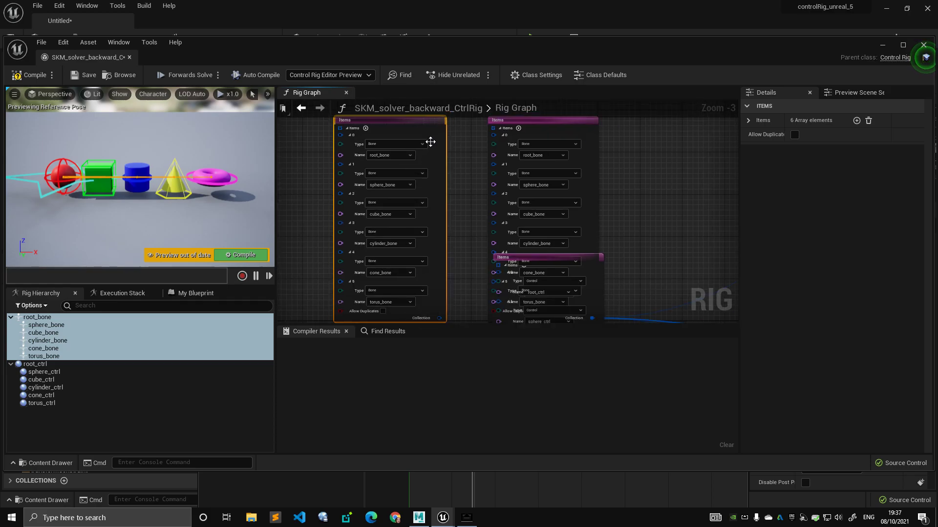
pyautogui.moveTo(429, 143); pyautogui.dragTo(413, 140)
pyautogui.press('Delete')
# Move the control Items node below the bone Items node and select root_ctrl with all its child controls
pyautogui.scroll(-2, 330, 168)
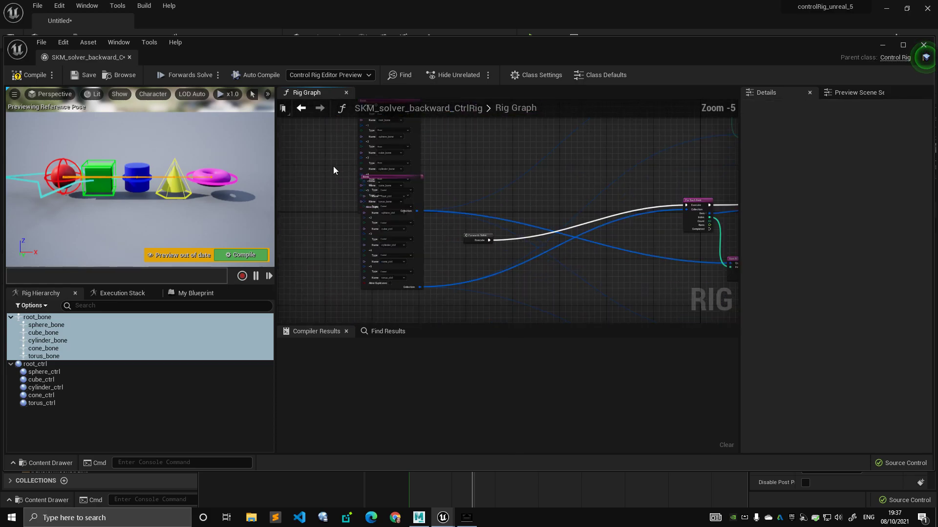
pyautogui.moveTo(419, 192); pyautogui.dragTo(417, 243)
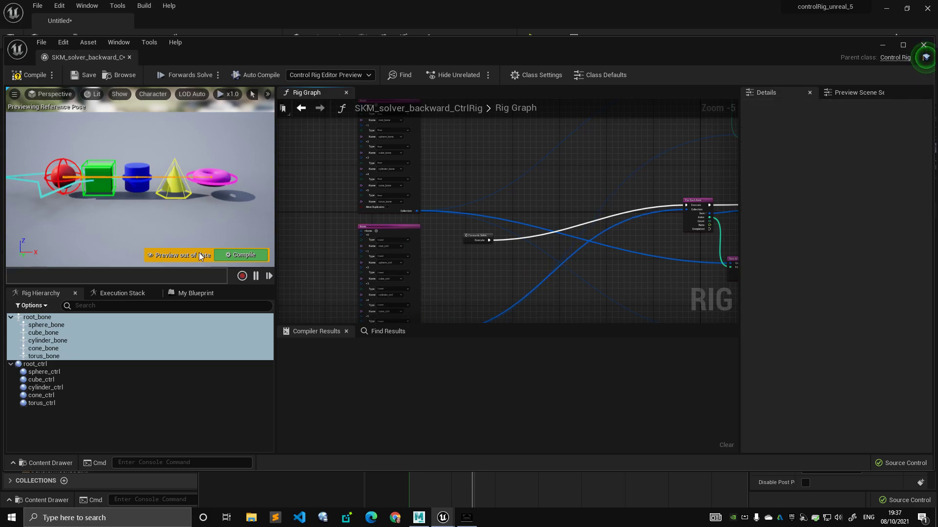
pyautogui.click(42, 365)
pyautogui.keyDown('shift'); pyautogui.click(54, 402); pyautogui.keyUp('shift')
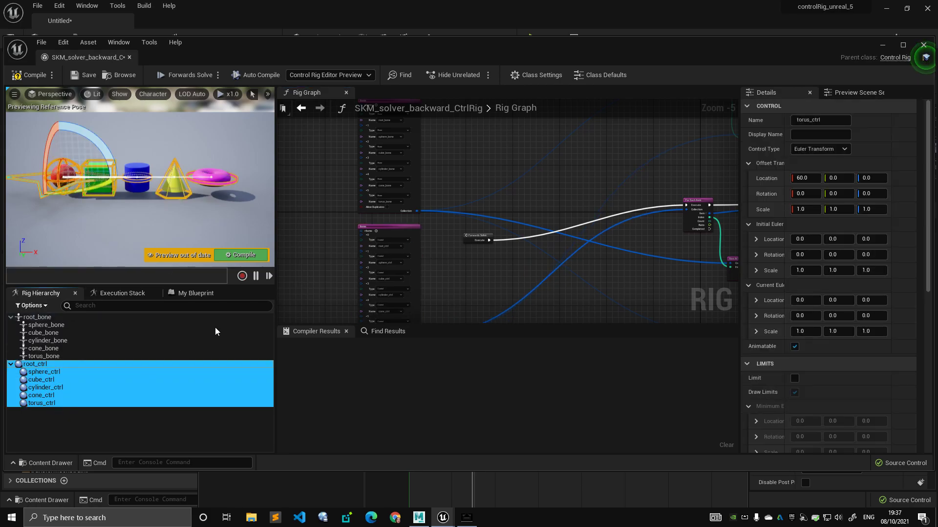
# Clear the control selection, widen the preview viewport and frame all the shapes in it
pyautogui.click(157, 190)
pyautogui.moveTo(157, 189); pyautogui.dragTo(127, 159, button='right')
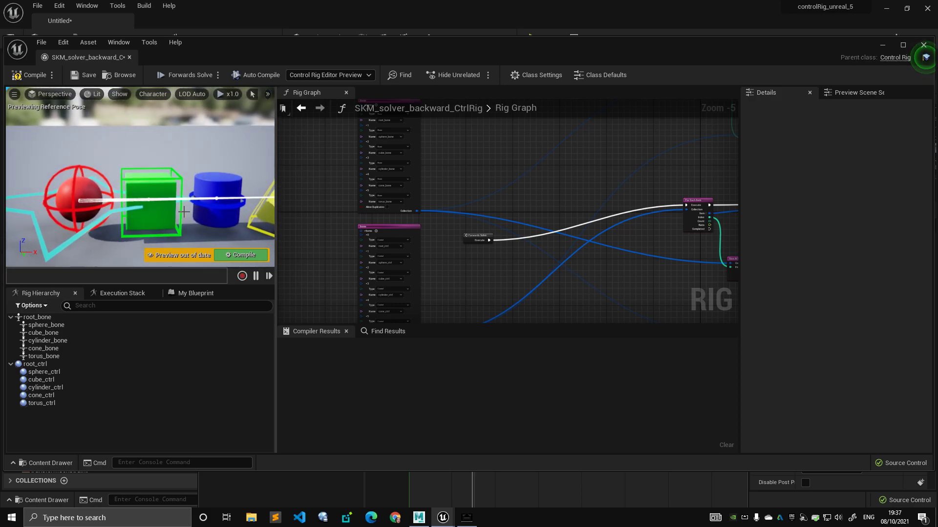
pyautogui.moveTo(276, 185); pyautogui.dragTo(319, 187)
pyautogui.scroll(-5, 204, 194)
pyautogui.scroll(2, 204, 194)
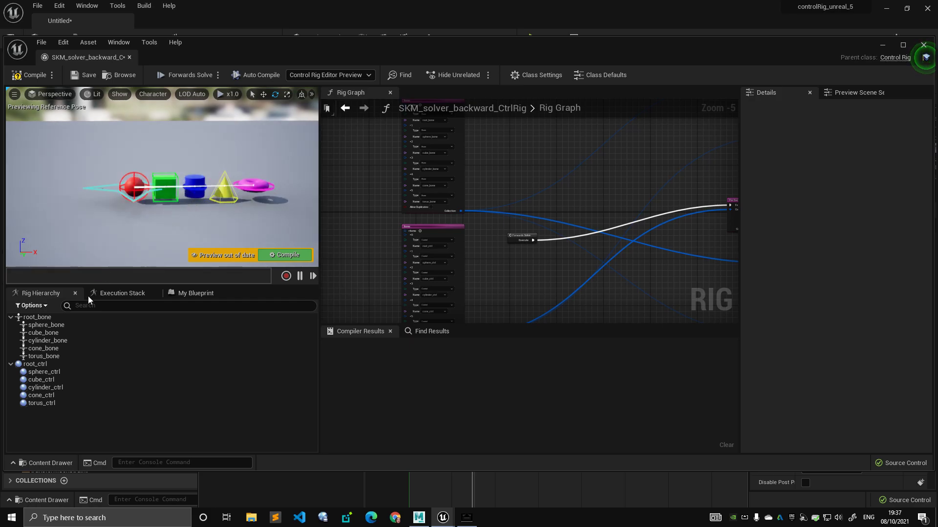
# Compare the root bone with the controls by selecting root_bone, root_ctrl and each child control down to torus_ctrl in turn
pyautogui.click(42, 364)
pyautogui.click(49, 319)
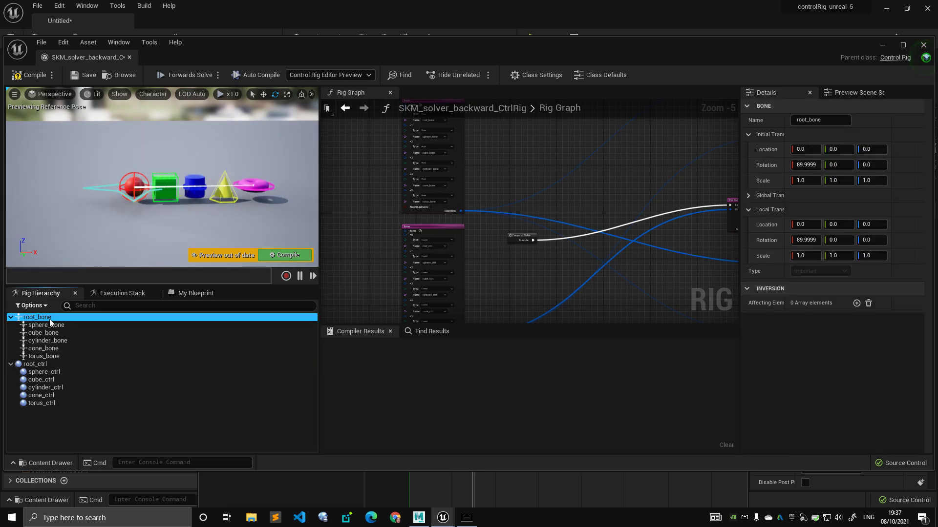
pyautogui.click(56, 366)
pyautogui.click(59, 371)
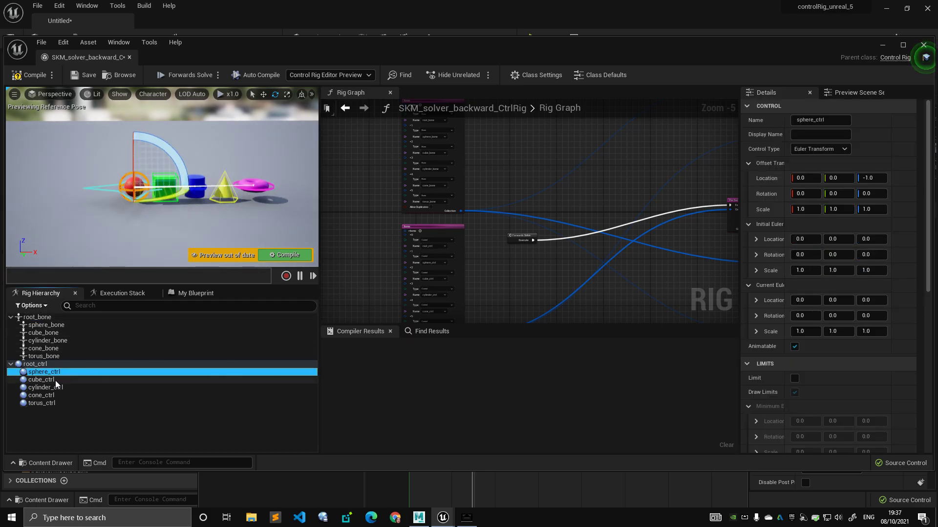
pyautogui.click(54, 380)
pyautogui.click(58, 388)
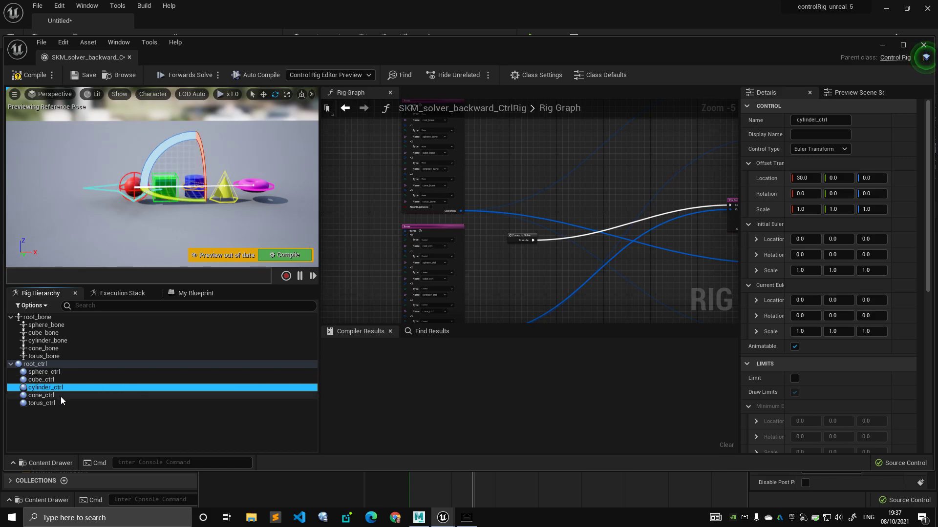
pyautogui.click(59, 397)
pyautogui.click(59, 404)
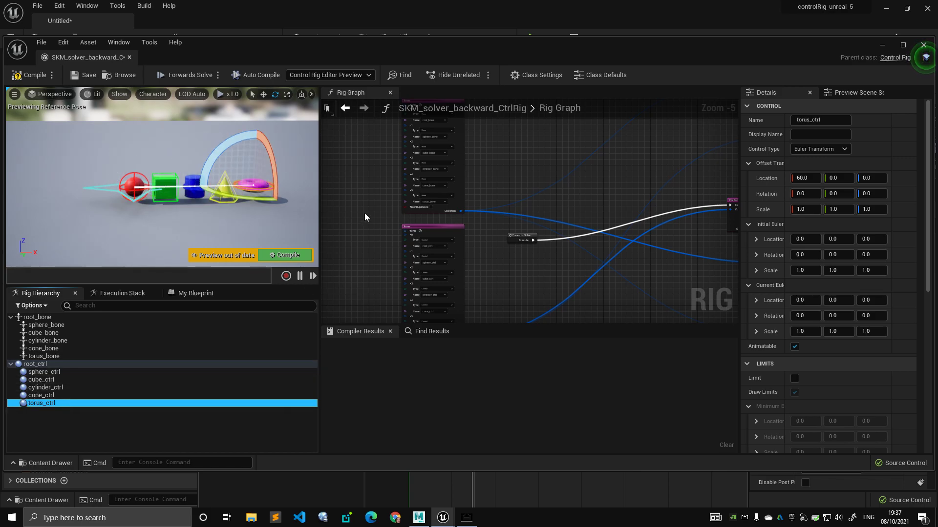
# Create an Items node from root_ctrl and all its child controls in the Rig Graph, and delete it
pyautogui.click(64, 364)
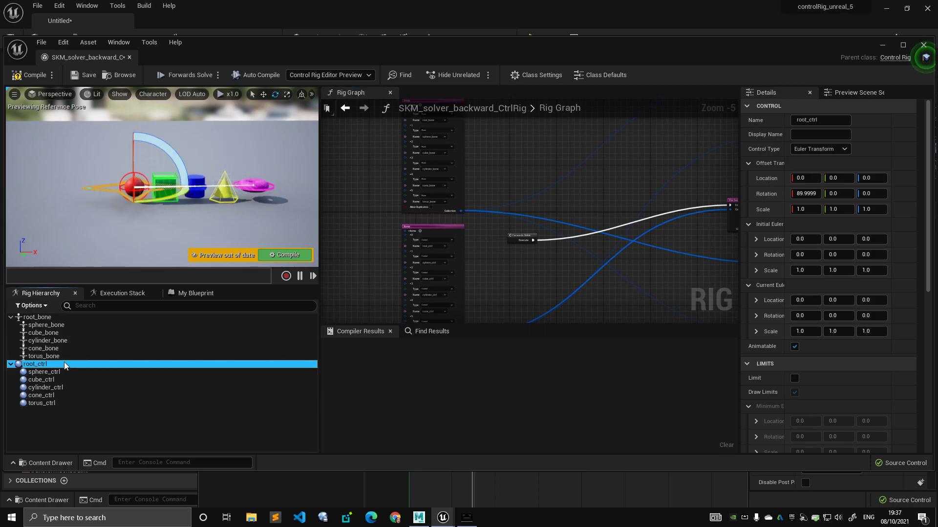
pyautogui.keyDown('shift'); pyautogui.click(60, 403); pyautogui.keyUp('shift')
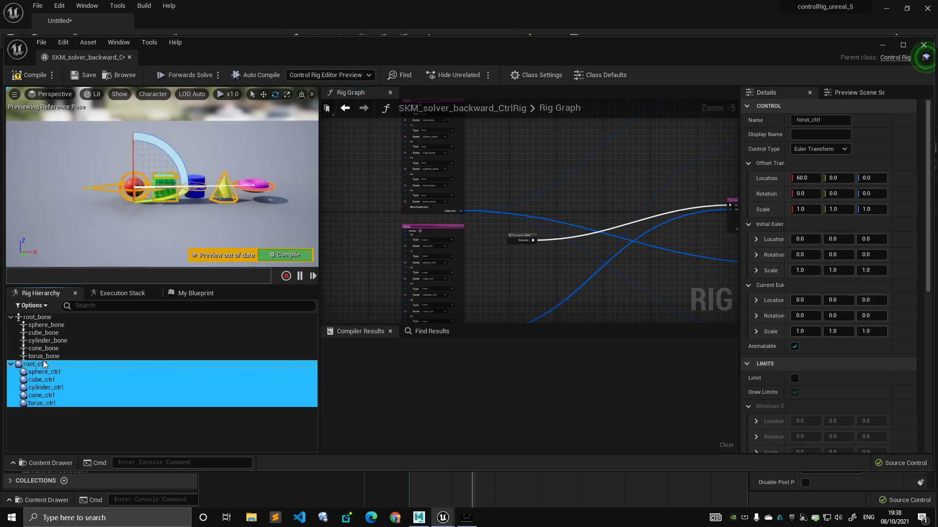
pyautogui.moveTo(44, 367); pyautogui.dragTo(380, 207)
pyautogui.click(359, 346)
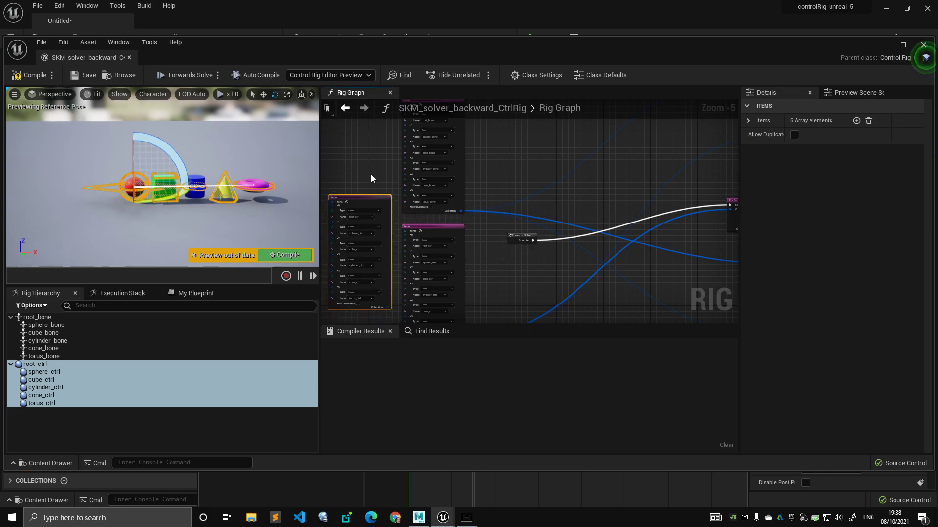
pyautogui.press('Delete')
# Move the Setup Event node closer to its For Each Item node in the Rig Graph
pyautogui.scroll(-2, 458, 199)
pyautogui.moveTo(512, 196); pyautogui.dragTo(429, 220, button='right')
pyautogui.moveTo(483, 198); pyautogui.dragTo(496, 291, button='right')
pyautogui.scroll(5, 496, 291)
pyautogui.moveTo(377, 180); pyautogui.dragTo(452, 166)
pyautogui.scroll(-2, 410, 200)
pyautogui.moveTo(537, 188); pyautogui.dragTo(419, 218, button='right')
pyautogui.moveTo(390, 207); pyautogui.dragTo(494, 205)
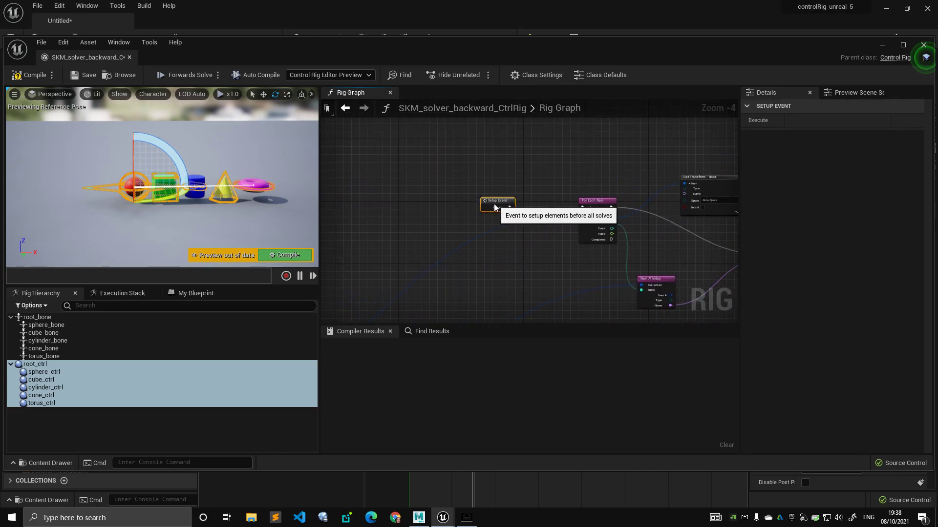
# Adjust the spacing between the Setup Event and For Each Item nodes and select the connected Item At Index node
pyautogui.scroll(2, 395, 186)
pyautogui.moveTo(350, 200); pyautogui.dragTo(362, 200)
pyautogui.moveTo(492, 197)
pyautogui.mouseDown()
pyautogui.moveTo(462, 199)
pyautogui.moveTo(479, 203)
pyautogui.mouseUp()
pyautogui.scroll(-2, 439, 165)
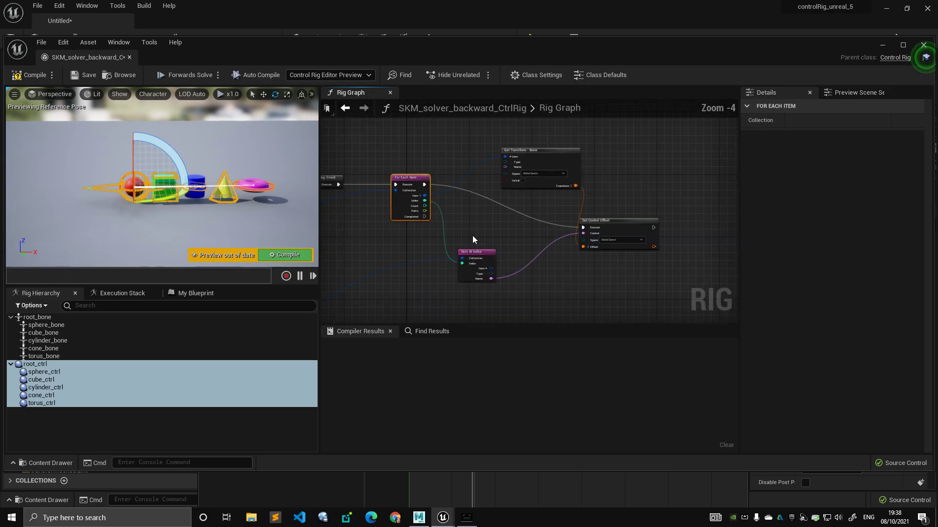
pyautogui.click(475, 255)
pyautogui.scroll(2, 470, 230)
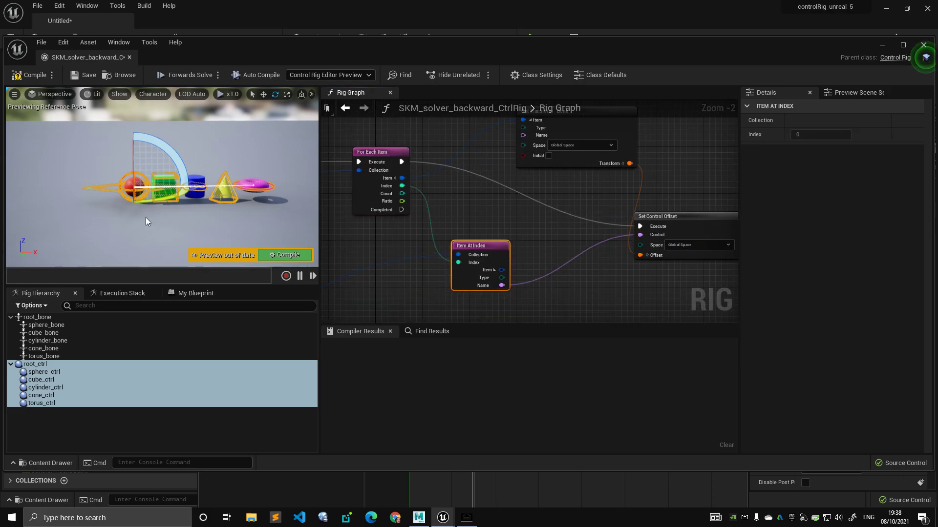
# Select root_bone together with root_ctrl, shift the Get Transform - Bone node and select the Set Control Offset node
pyautogui.click(63, 317)
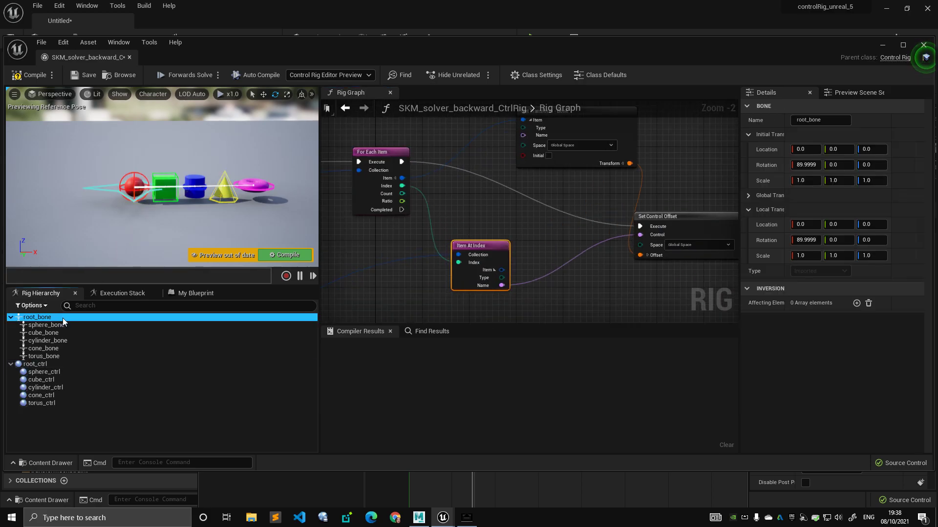
pyautogui.keyDown('ctrl'); pyautogui.click(61, 364); pyautogui.keyUp('ctrl')
pyautogui.moveTo(511, 210); pyautogui.dragTo(458, 239, button='right')
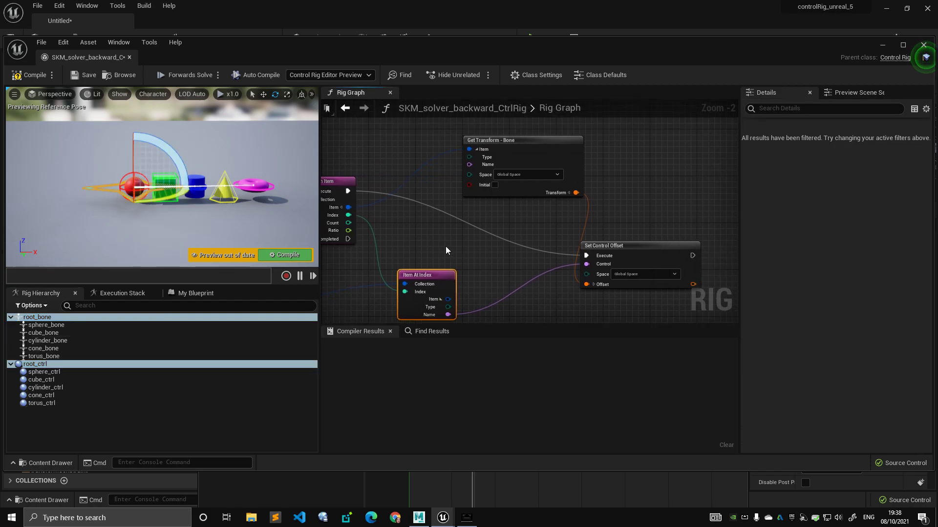
pyautogui.moveTo(533, 161); pyautogui.dragTo(504, 167)
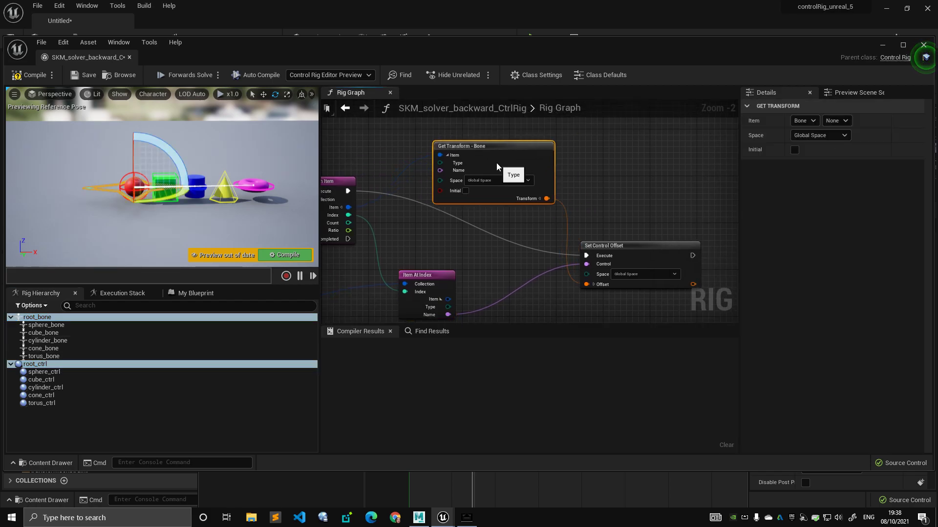
pyautogui.click(630, 256)
pyautogui.scroll(-3, 542, 234)
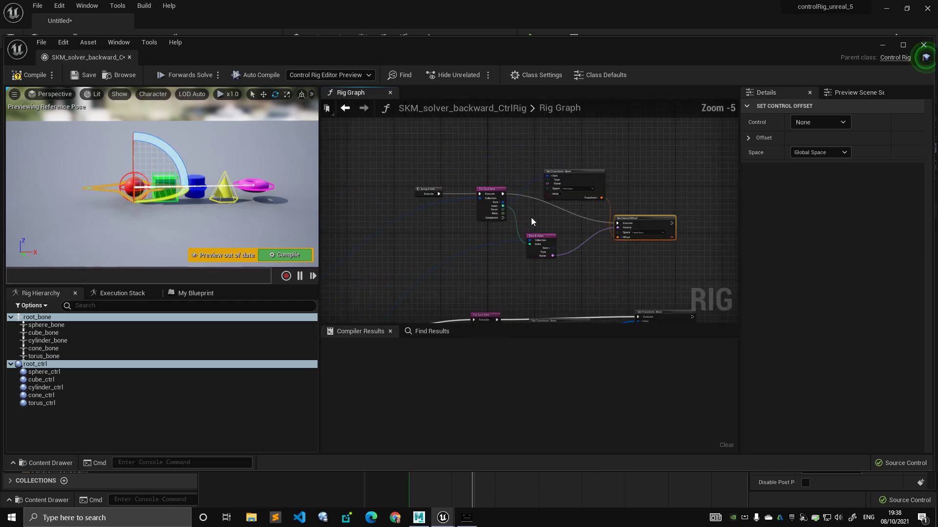
# Select the controls in the preview from cube_ctrl to torus_ctrl and examine the shapes more closely
pyautogui.click(149, 173)
pyautogui.click(166, 183)
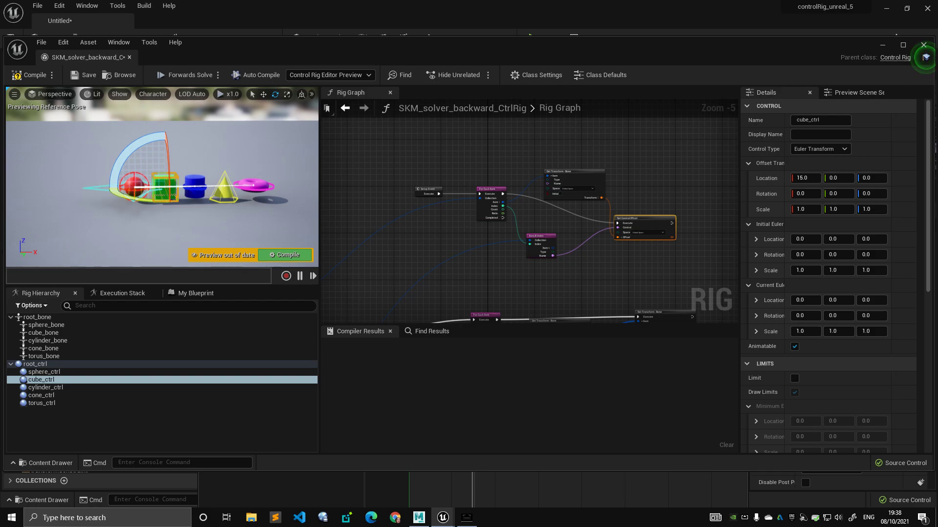
pyautogui.click(196, 186)
pyautogui.click(262, 199)
pyautogui.click(244, 182)
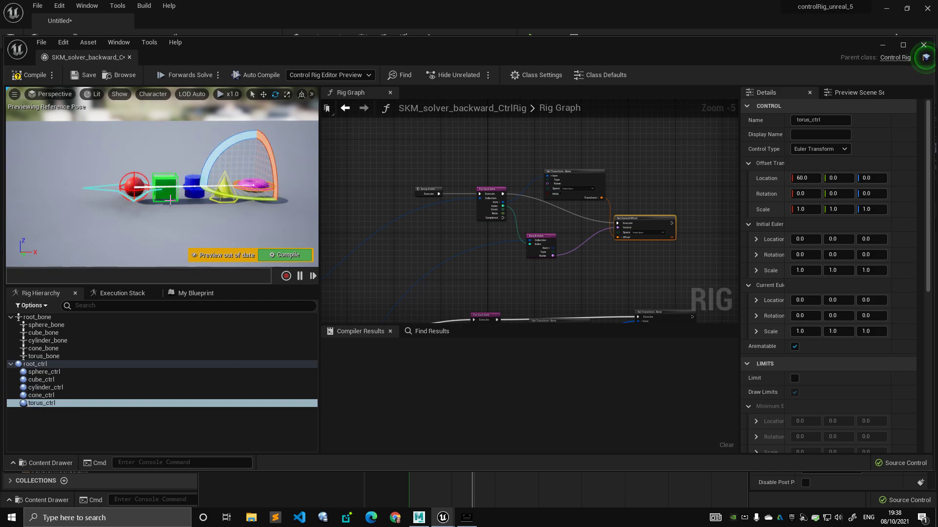
pyautogui.keyDown('alt'); pyautogui.moveTo(161, 217); pyautogui.dragTo(146, 212); pyautogui.keyUp('alt')
pyautogui.keyDown('alt'); pyautogui.moveTo(161, 217); pyautogui.dragTo(195, 216, button='right'); pyautogui.keyUp('alt')
pyautogui.keyDown('alt'); pyautogui.moveTo(117, 167); pyautogui.dragTo(146, 167, button='middle'); pyautogui.keyUp('alt')
pyautogui.keyDown('alt'); pyautogui.moveTo(117, 167); pyautogui.dragTo(137, 167, button='right'); pyautogui.keyUp('alt')
# Select all nodes of the Setup Event chain, from the event to Set Control Offset, and frame them in the graph
pyautogui.moveTo(380, 242); pyautogui.dragTo(417, 234, button='right')
pyautogui.scroll(-2, 417, 234)
pyautogui.moveTo(409, 164); pyautogui.dragTo(601, 245)
pyautogui.scroll(3, 434, 185)
pyautogui.moveTo(435, 186); pyautogui.dragTo(363, 178, button='right')
pyautogui.scroll(-1, 366, 175)
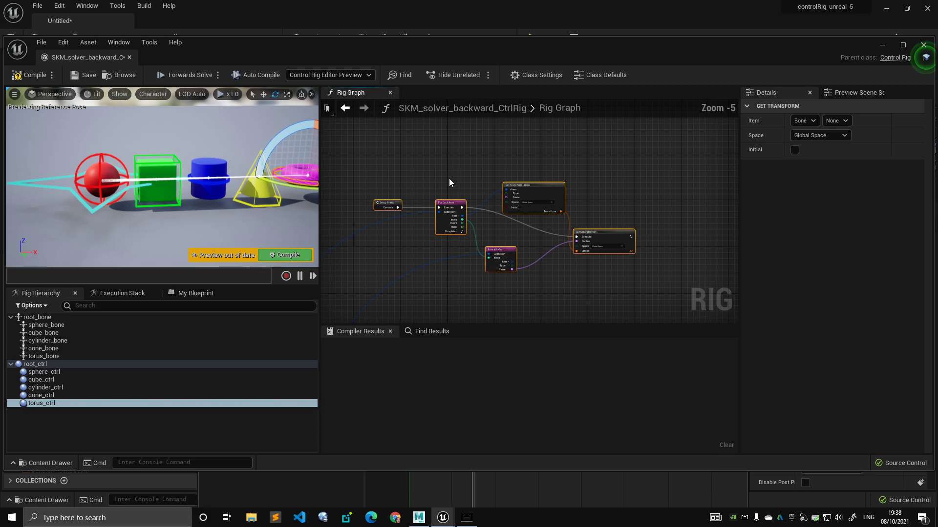
# Select cone_ctrl in the preview and the nodes that follow the Setup Event, then examine that chain
pyautogui.click(130, 179)
pyautogui.click(155, 171)
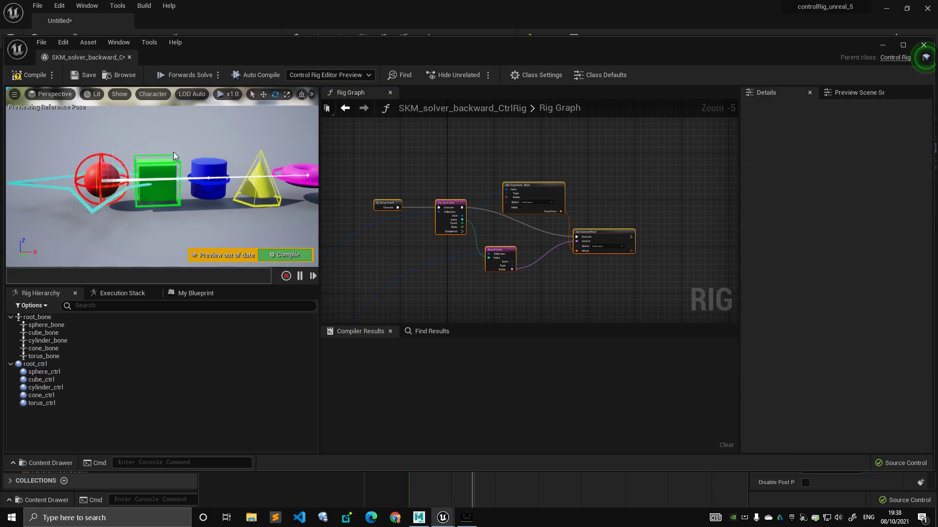
pyautogui.click(265, 155)
pyautogui.moveTo(389, 170)
pyautogui.mouseDown(button='right')
pyautogui.moveTo(421, 152)
pyautogui.moveTo(408, 170)
pyautogui.mouseUp(button='right')
pyautogui.scroll(-2, 421, 152)
pyautogui.scroll(2, 407, 171)
pyautogui.moveTo(439, 146); pyautogui.dragTo(632, 258)
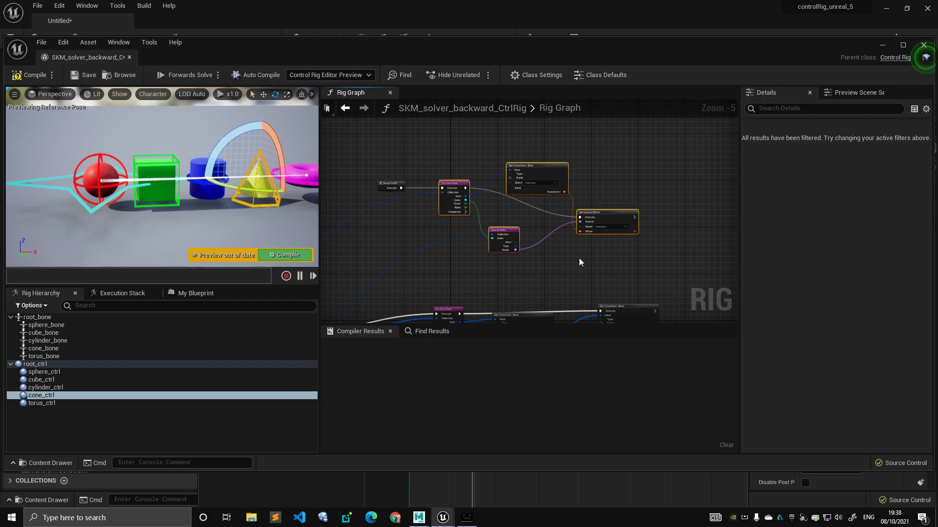
pyautogui.moveTo(580, 258); pyautogui.dragTo(589, 267, button='right')
pyautogui.scroll(2, 589, 265)
pyautogui.moveTo(468, 205); pyautogui.dragTo(521, 210, button='right')
pyautogui.scroll(-3, 453, 235)
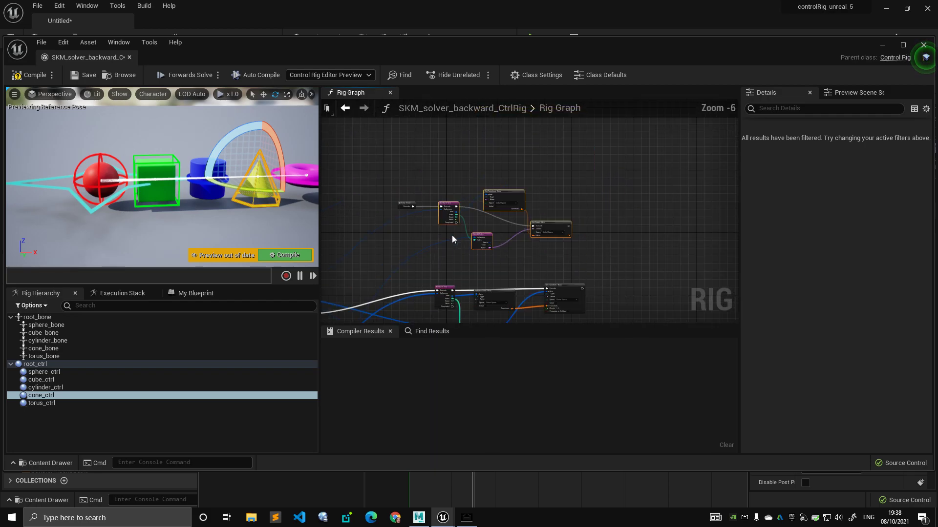
# Move the Forwards Solve event node close to the For Each Item node it drives
pyautogui.click(415, 186)
pyautogui.moveTo(428, 215); pyautogui.dragTo(381, 181, button='right')
pyautogui.moveTo(457, 226); pyautogui.dragTo(513, 199, button='right')
pyautogui.scroll(-1, 514, 199)
pyautogui.moveTo(374, 237); pyautogui.dragTo(453, 210)
pyautogui.scroll(3, 469, 214)
pyautogui.moveTo(547, 176); pyautogui.dragTo(480, 207, button='right')
pyautogui.scroll(-1, 438, 225)
pyautogui.scroll(-2, 480, 207)
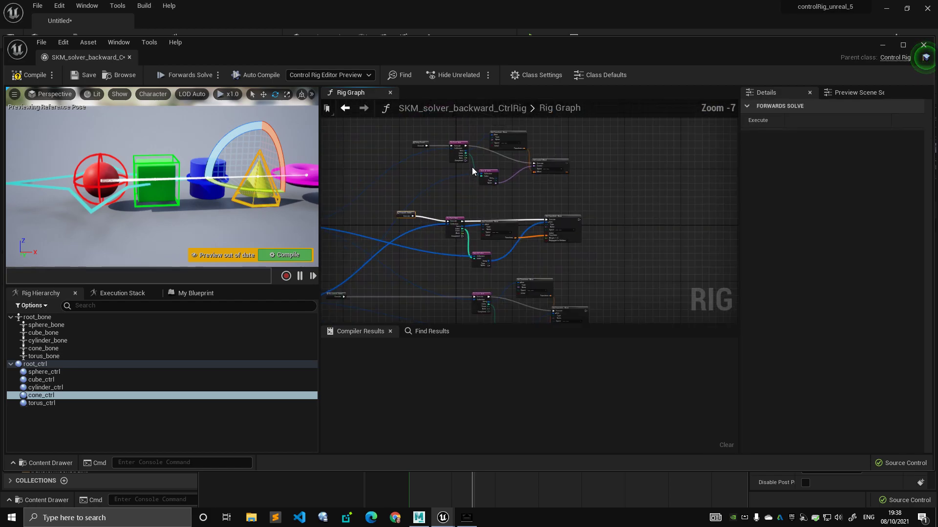
# Spread out the Setup Event and Forwards Solve chains by repositioning their event, Item At Index and transform nodes
pyautogui.click(423, 146)
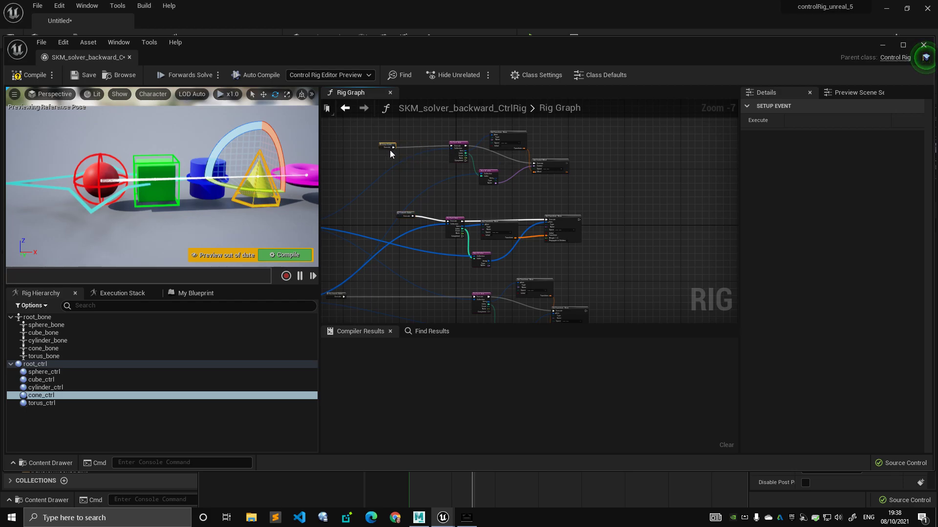
pyautogui.moveTo(413, 222); pyautogui.dragTo(394, 215)
pyautogui.scroll(-1, 413, 188)
pyautogui.moveTo(425, 143); pyautogui.dragTo(416, 209)
pyautogui.moveTo(459, 202); pyautogui.dragTo(458, 174, button='right')
pyautogui.moveTo(530, 183); pyautogui.dragTo(601, 182)
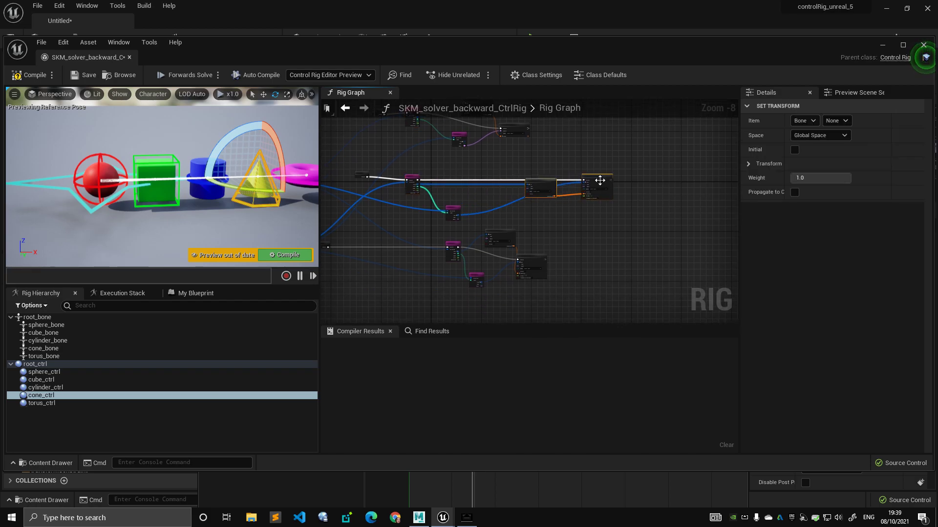
pyautogui.moveTo(460, 140); pyautogui.dragTo(445, 133)
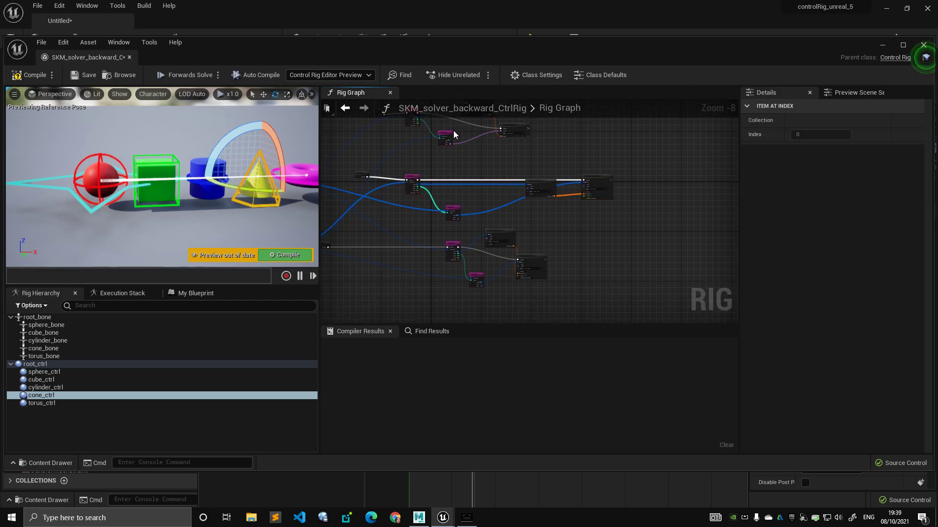
# Align the three chains' For Each Item nodes along their right edges, and do the same for their Item At Index nodes
pyautogui.scroll(-1, 480, 225)
pyautogui.click(441, 252)
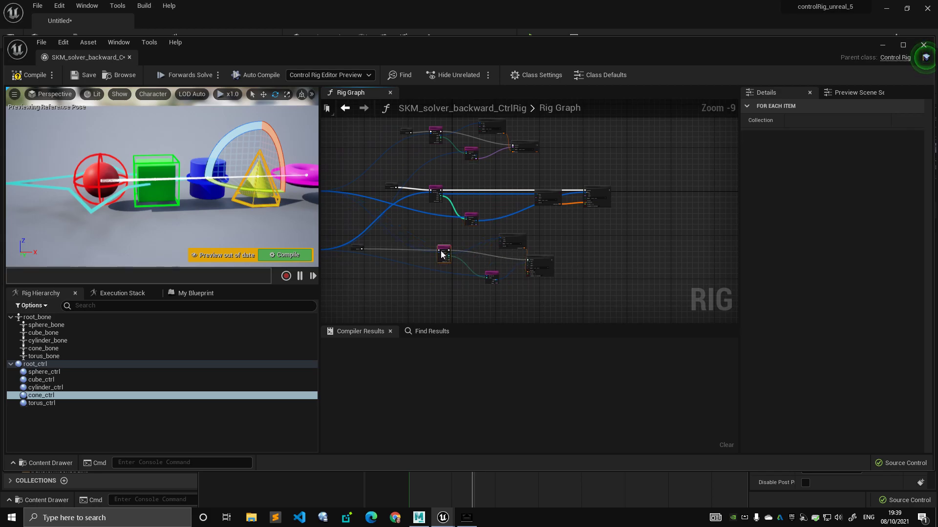
pyautogui.moveTo(425, 122); pyautogui.dragTo(451, 258)
pyautogui.hotkey('shift', 'd')
pyautogui.moveTo(467, 138); pyautogui.dragTo(476, 264)
pyautogui.hotkey('shift', 'd')
pyautogui.moveTo(475, 140); pyautogui.dragTo(463, 145)
pyautogui.moveTo(502, 157); pyautogui.dragTo(482, 183, button='right')
# Shift Set Control Offset and the Forwards Solve Get Transform node, and right-align the three Get Transform - Bone nodes
pyautogui.moveTo(477, 155); pyautogui.dragTo(529, 175)
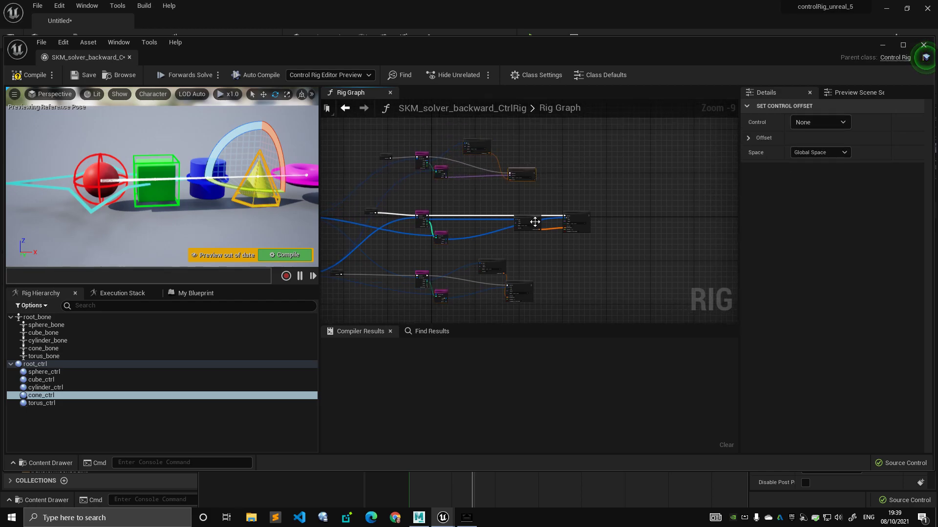
pyautogui.moveTo(535, 221); pyautogui.dragTo(482, 209)
pyautogui.moveTo(479, 134); pyautogui.dragTo(495, 265)
pyautogui.hotkey('shift', 'd')
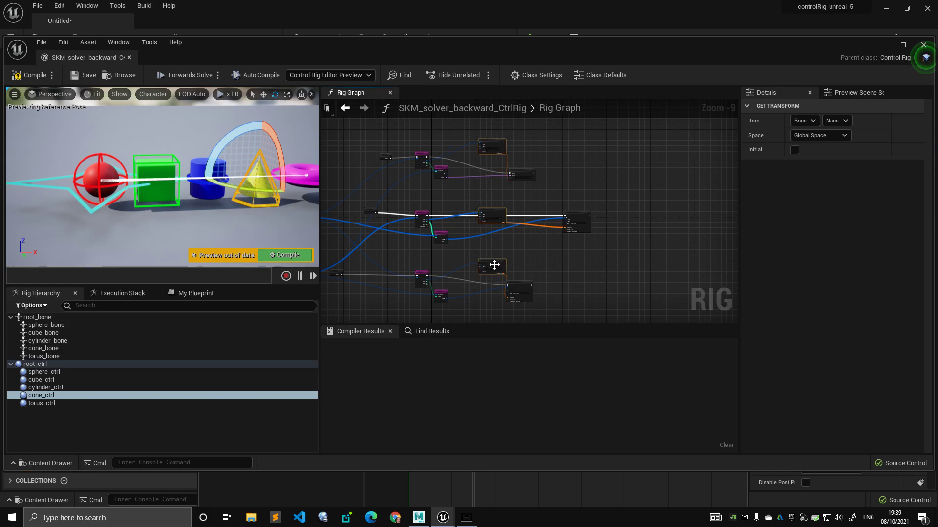
# Move the Set Control Offset and Backwards Solve Set Transform nodes outward and right-align the final nodes of all three chains
pyautogui.moveTo(522, 174); pyautogui.dragTo(549, 171)
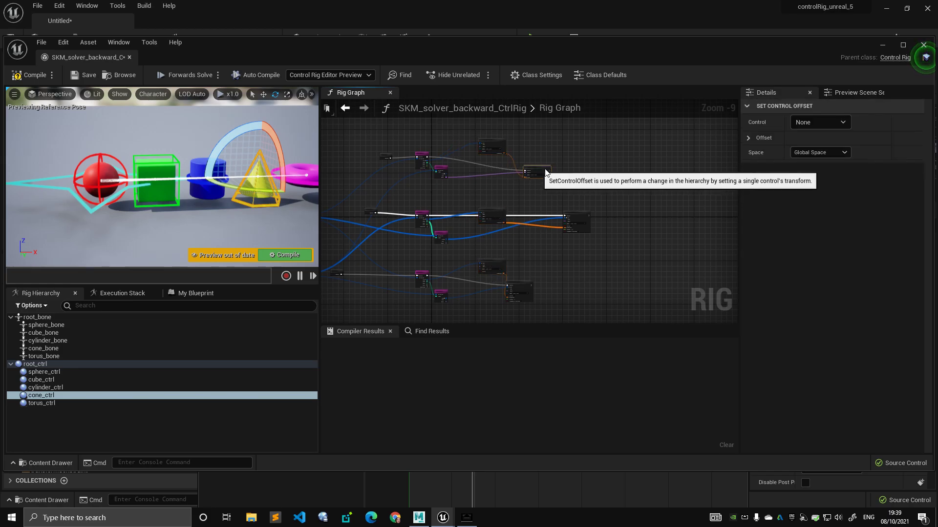
pyautogui.moveTo(533, 285); pyautogui.dragTo(575, 273)
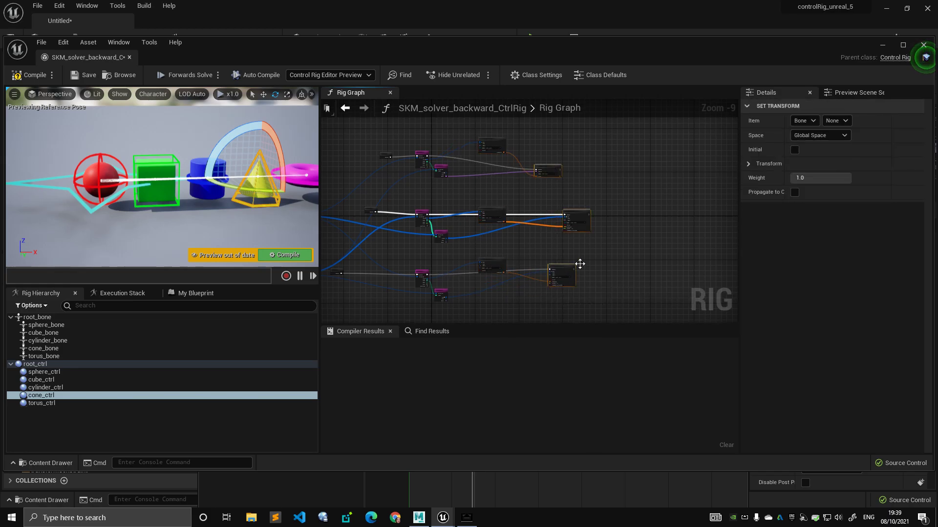
pyautogui.hotkey('shift', 'd')
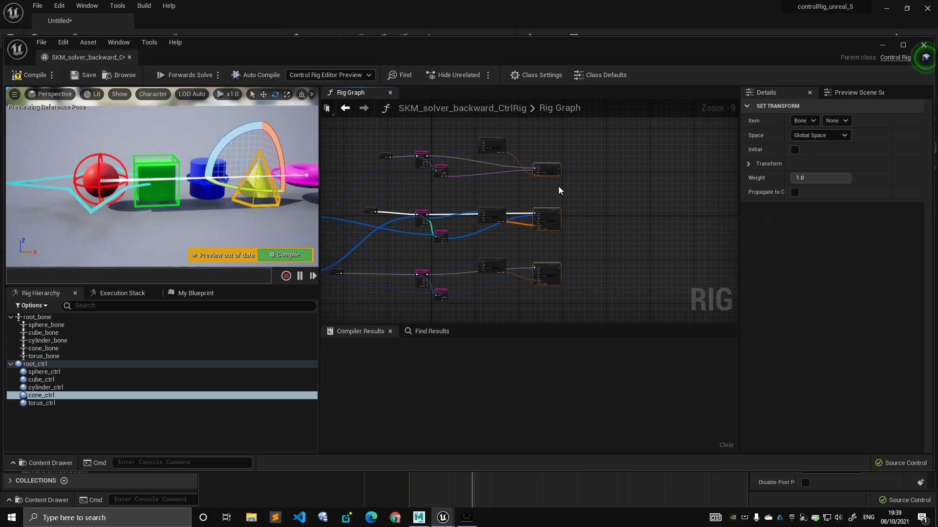
# Select the Setup Event node, sphere_ctrl in the preview and the Set Control Offset node to review the setup chain
pyautogui.scroll(2, 520, 197)
pyautogui.scroll(4, 477, 233)
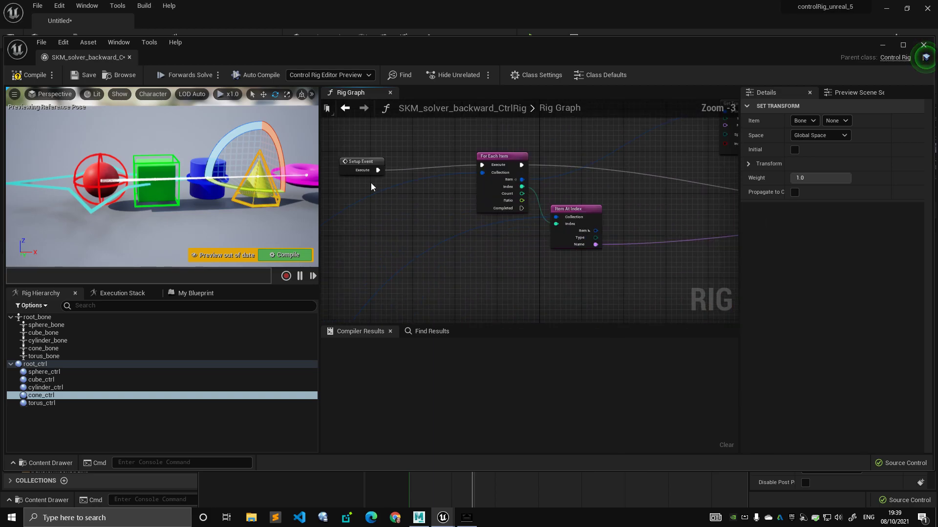
pyautogui.click(361, 163)
pyautogui.scroll(-1, 390, 166)
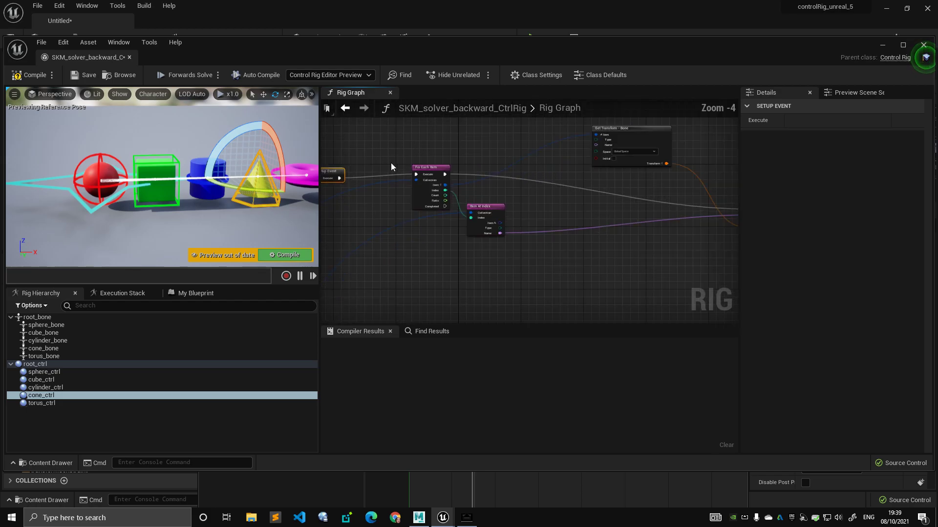
pyautogui.click(128, 164)
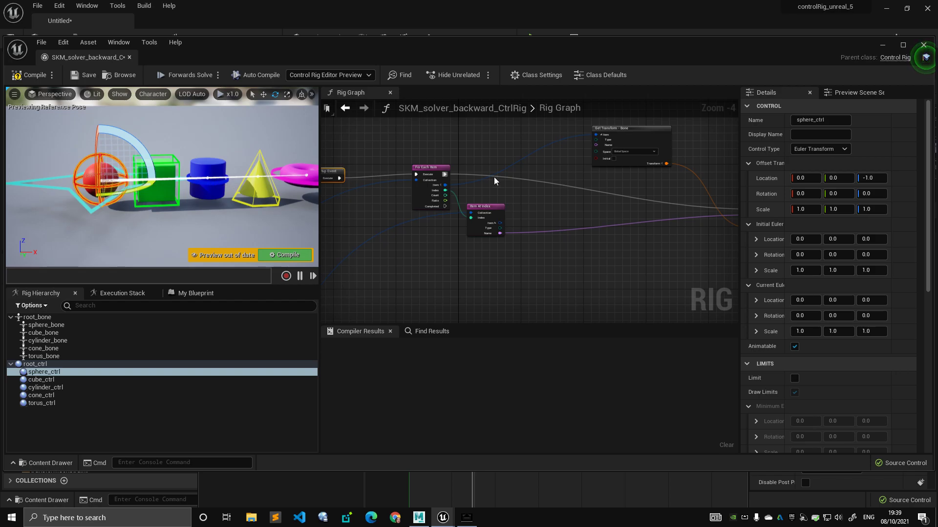
pyautogui.hotkey('ctrl', 'v')
pyautogui.scroll(2, 556, 179)
pyautogui.click(518, 202)
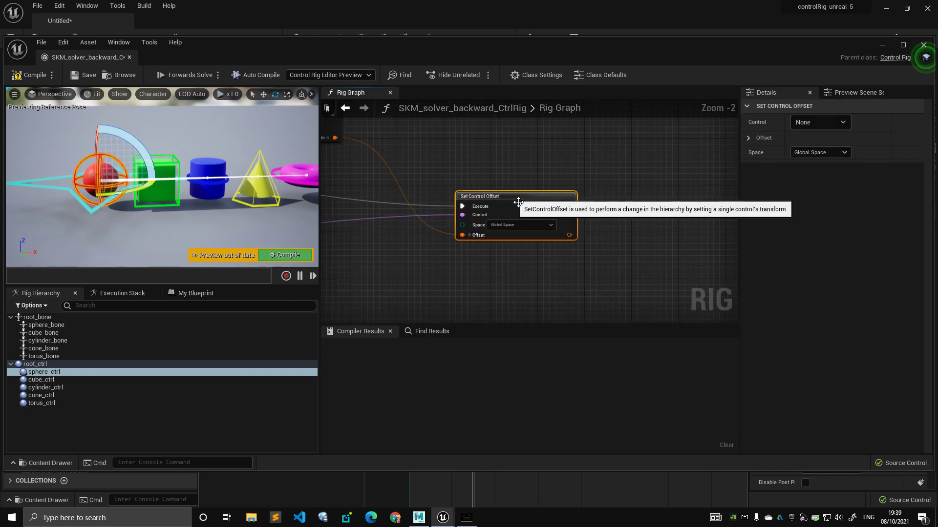
# Examine how the setup chain's Get Transform - Bone node feeds Set Control Offset, selecting each node in turn
pyautogui.moveTo(465, 168); pyautogui.dragTo(579, 207, button='right')
pyautogui.scroll(-2, 579, 207)
pyautogui.moveTo(506, 190); pyautogui.dragTo(571, 193, button='right')
pyautogui.scroll(1, 572, 194)
pyautogui.click(509, 142)
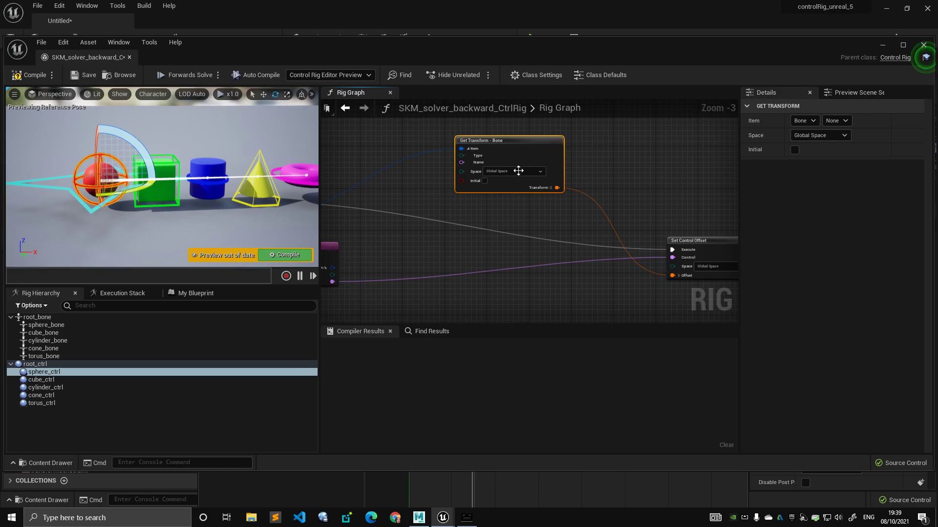
pyautogui.moveTo(578, 195); pyautogui.dragTo(547, 187, button='right')
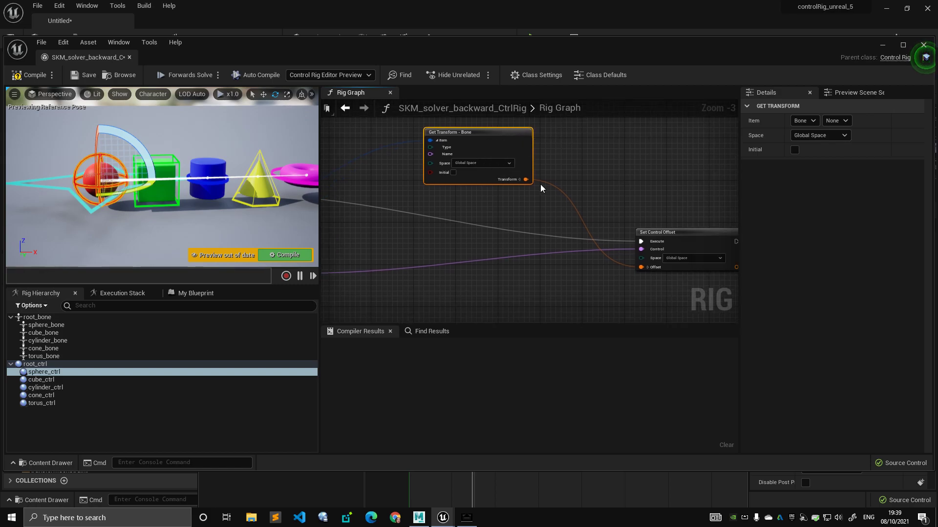
pyautogui.moveTo(700, 241); pyautogui.dragTo(589, 211, button='right')
pyautogui.click(589, 211)
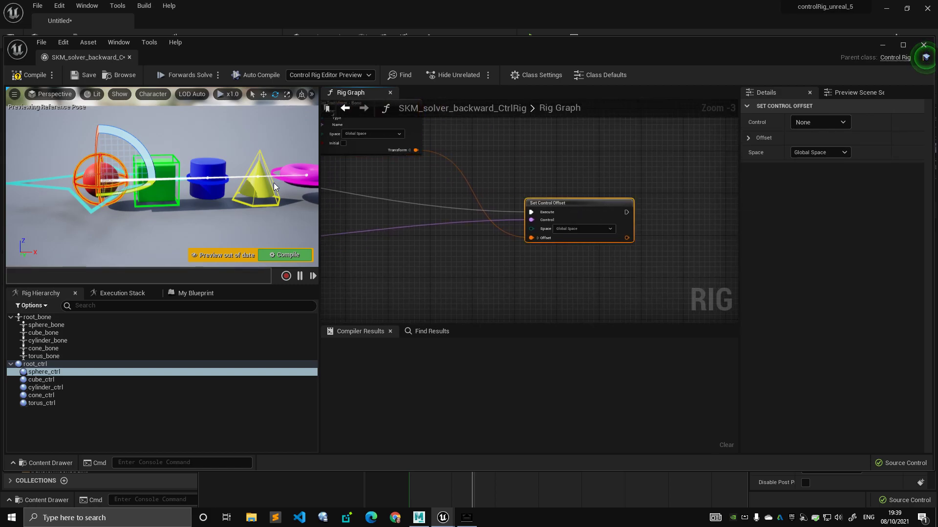
# Select the Forwards Solve event node and inspect the loop nodes connected to it
pyautogui.moveTo(441, 246); pyautogui.dragTo(552, 219, button='right')
pyautogui.scroll(-4, 552, 218)
pyautogui.moveTo(470, 238); pyautogui.dragTo(564, 183, button='right')
pyautogui.scroll(4, 510, 190)
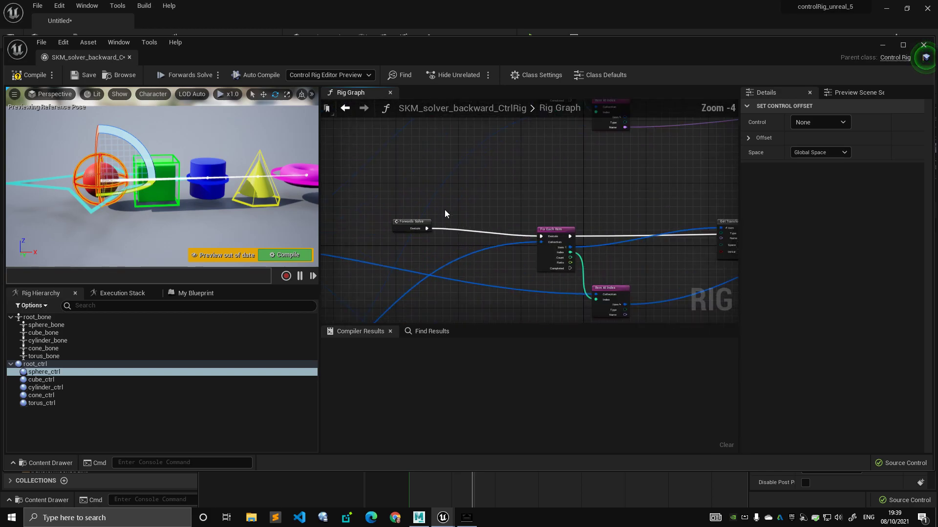
pyautogui.click(410, 232)
pyautogui.scroll(-3, 419, 215)
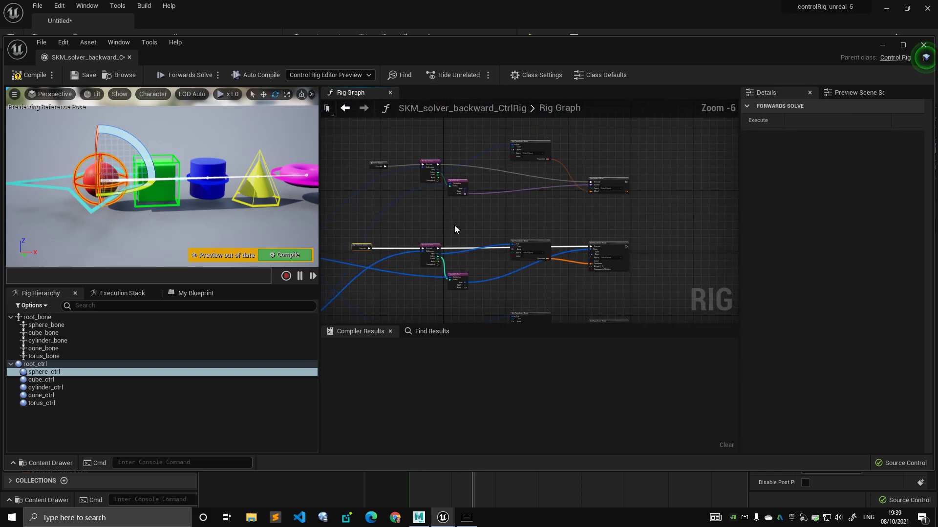
pyautogui.scroll(4, 517, 260)
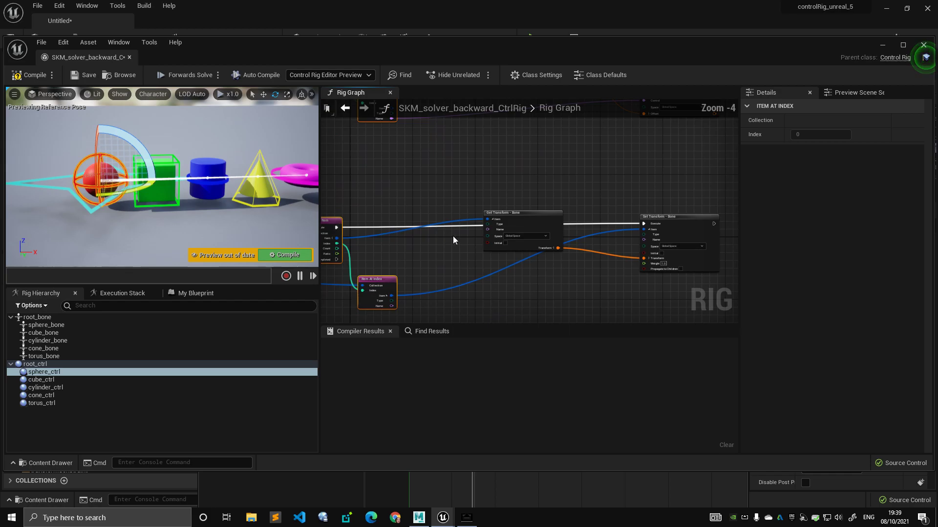
# Select the Forwards Solve chain's Get Transform - Bone node and trace its connections back to the Items collections
pyautogui.click(557, 214)
pyautogui.moveTo(557, 213); pyautogui.dragTo(512, 192, button='right')
pyautogui.scroll(-2, 494, 175)
pyautogui.scroll(-1, 544, 186)
pyautogui.scroll(3, 582, 192)
pyautogui.moveTo(474, 223); pyautogui.dragTo(579, 227, button='right')
pyautogui.scroll(-4, 579, 227)
pyautogui.scroll(4, 547, 244)
pyautogui.scroll(1, 494, 162)
pyautogui.moveTo(493, 162); pyautogui.dragTo(601, 175, button='right')
pyautogui.scroll(-4, 601, 175)
pyautogui.moveTo(475, 191); pyautogui.dragTo(557, 169, button='right')
pyautogui.moveTo(337, 255); pyautogui.dragTo(443, 232, button='right')
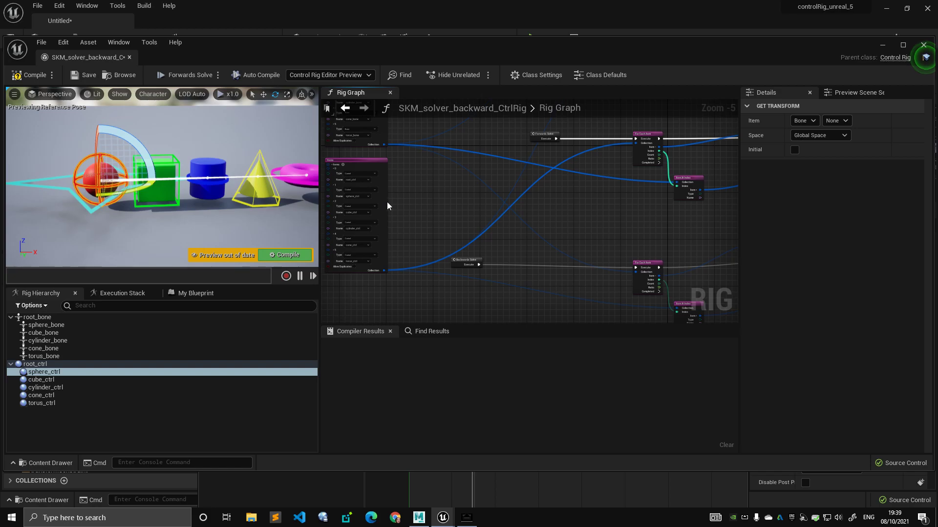
pyautogui.scroll(2, 388, 209)
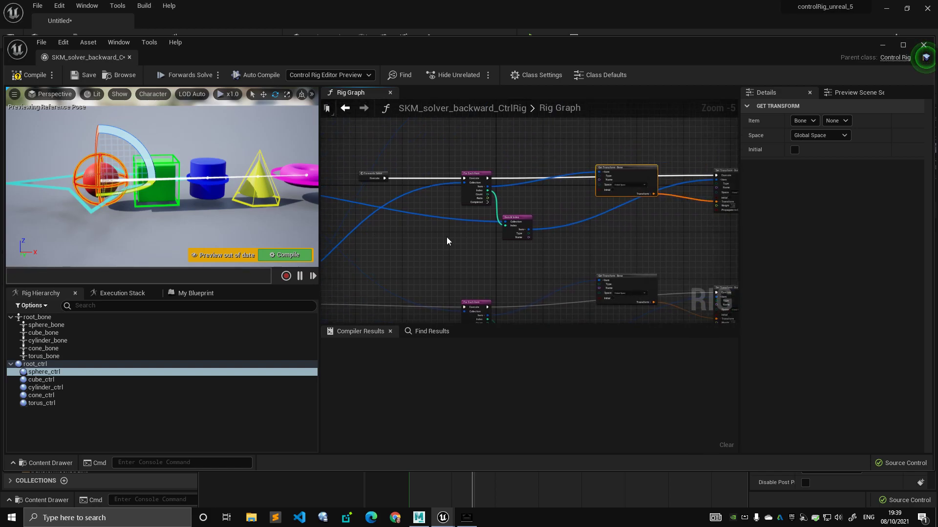
pyautogui.rightClick(506, 162)
pyautogui.write('gra')
pyautogui.press('BackSpace')
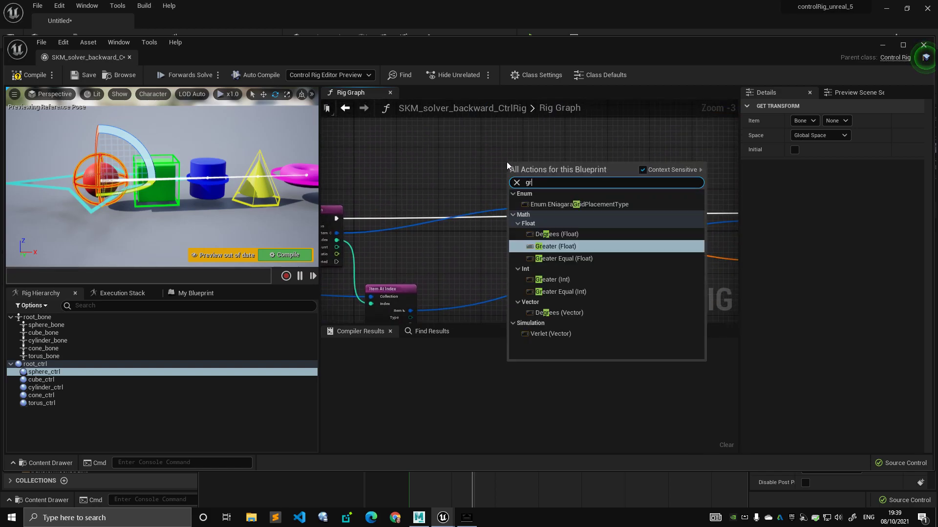
pyautogui.press('Escape')
pyautogui.click(508, 166)
pyautogui.scroll(2, 485, 177)
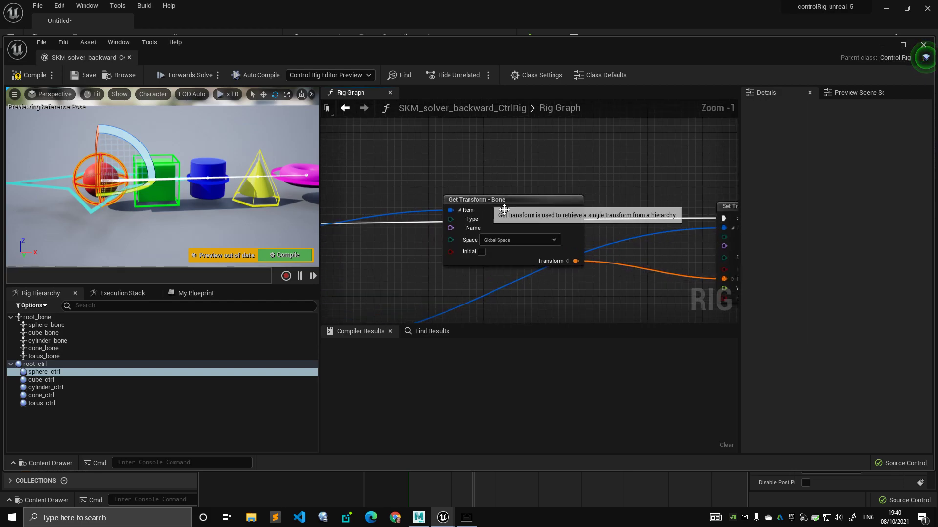
# Select an Items node and follow the Forwards Solve connections through For Each Item to the transform nodes
pyautogui.scroll(-2, 577, 186)
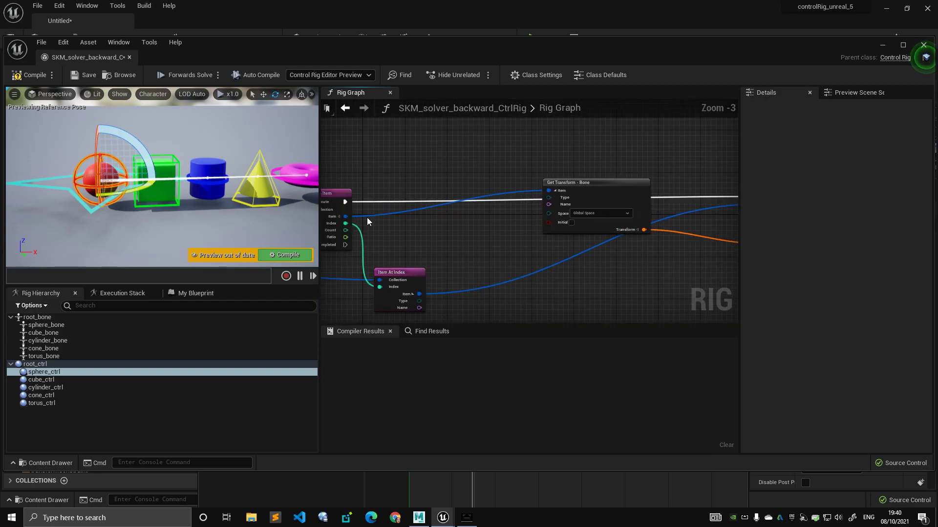
pyautogui.moveTo(383, 204); pyautogui.dragTo(378, 230, button='right')
pyautogui.click(405, 236)
pyautogui.scroll(4, 479, 229)
pyautogui.moveTo(522, 213); pyautogui.dragTo(438, 234, button='right')
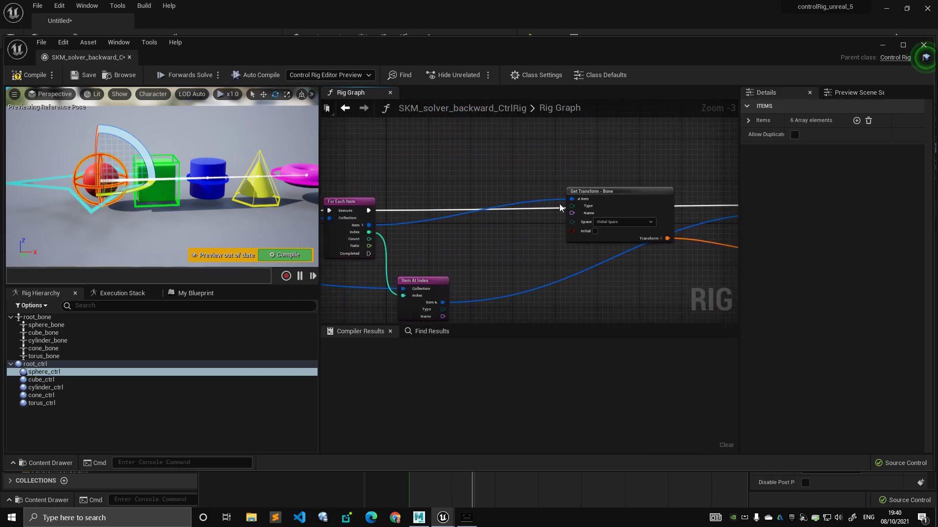
pyautogui.moveTo(613, 192); pyautogui.dragTo(442, 173, button='right')
pyautogui.scroll(1, 443, 173)
pyautogui.moveTo(520, 194); pyautogui.dragTo(267, 260, button='right')
pyautogui.scroll(-3, 480, 167)
pyautogui.scroll(2, 401, 193)
# Select the Forwards Solve chain's Get Transform - Bone and Set Transform - Bone nodes to examine their inputs and link
pyautogui.click(529, 184)
pyautogui.moveTo(490, 168); pyautogui.dragTo(602, 216, button='right')
pyautogui.scroll(-2, 563, 183)
pyautogui.scroll(1, 601, 217)
pyautogui.click(507, 249)
pyautogui.scroll(2, 508, 249)
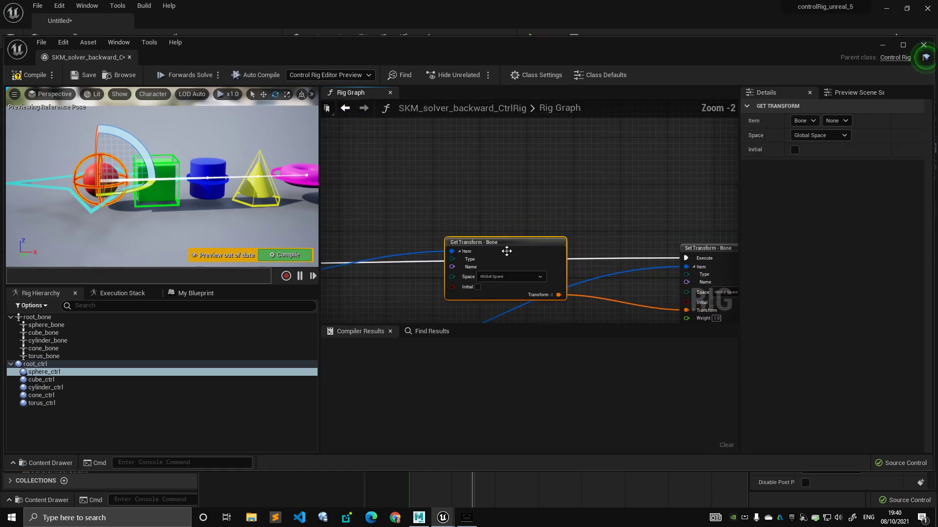
pyautogui.moveTo(676, 242); pyautogui.dragTo(611, 177, button='right')
pyautogui.click(614, 218)
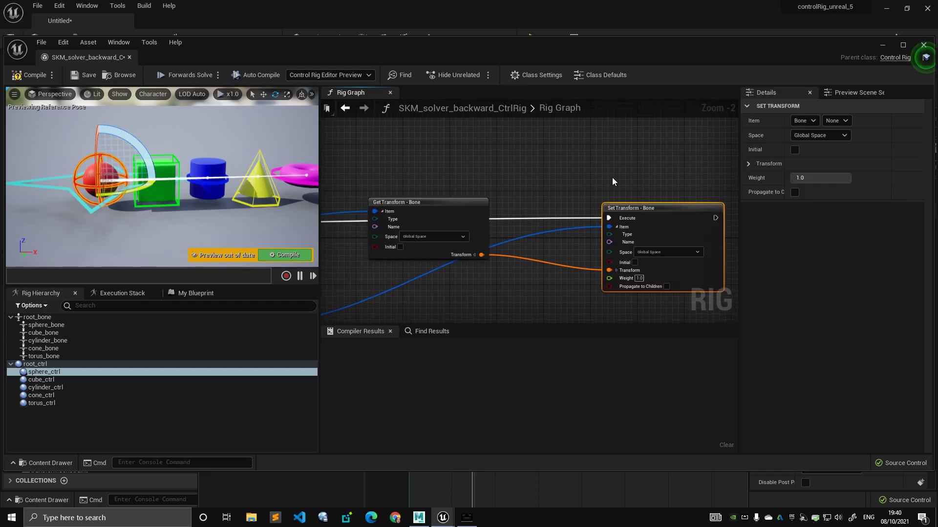
pyautogui.scroll(-2, 611, 177)
pyautogui.click(517, 200)
pyautogui.moveTo(526, 171); pyautogui.dragTo(550, 209, button='right')
# Raise sphere_ctrl in the preview by about 8.24 units with the move tool
pyautogui.click(107, 153)
pyautogui.press('w')
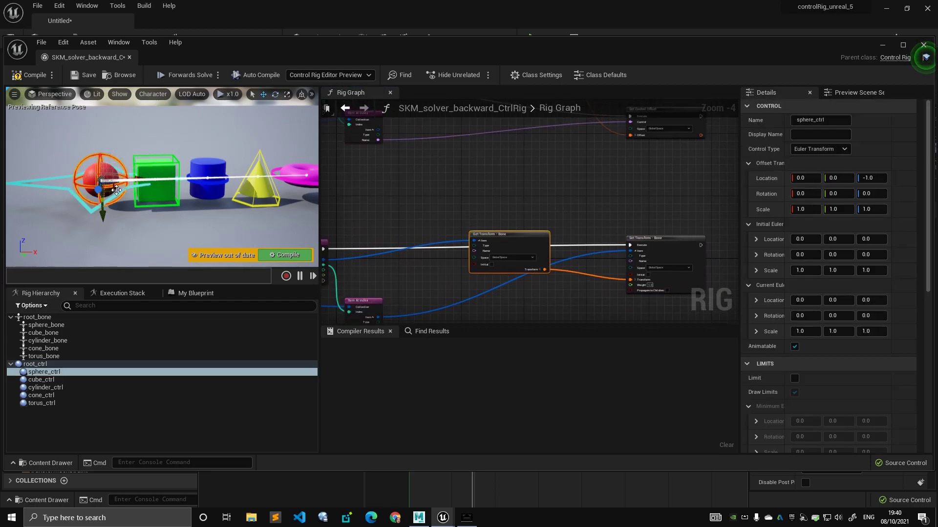
pyautogui.moveTo(108, 219); pyautogui.dragTo(116, 182)
# Compare the transforms of sphere_bone and sphere_ctrl by selecting them together and individually in the hierarchy
pyautogui.click(80, 374)
pyautogui.keyDown('ctrl'); pyautogui.click(70, 323); pyautogui.keyUp('ctrl')
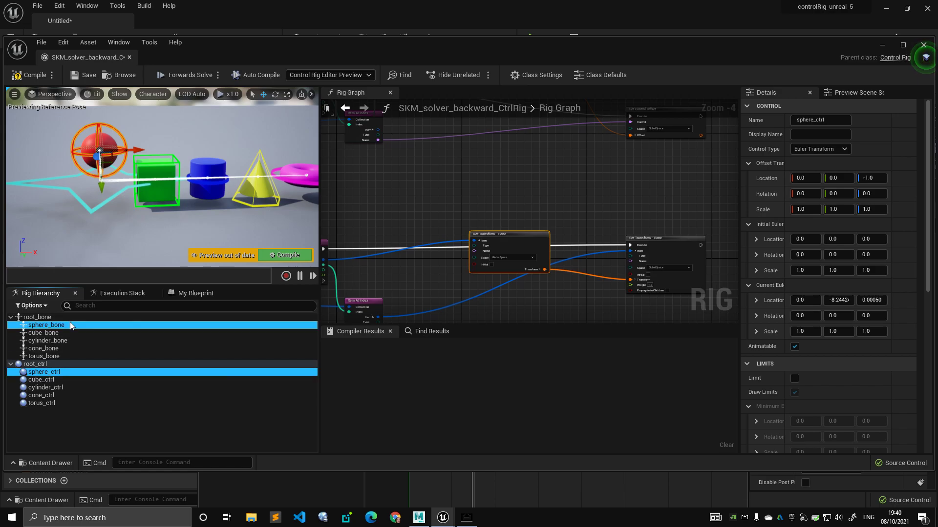
pyautogui.click(74, 324)
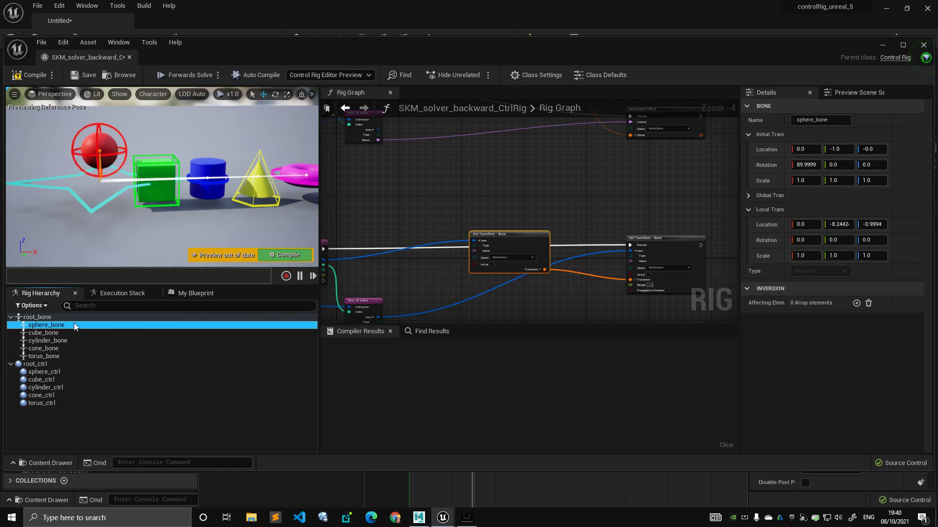
pyautogui.click(85, 372)
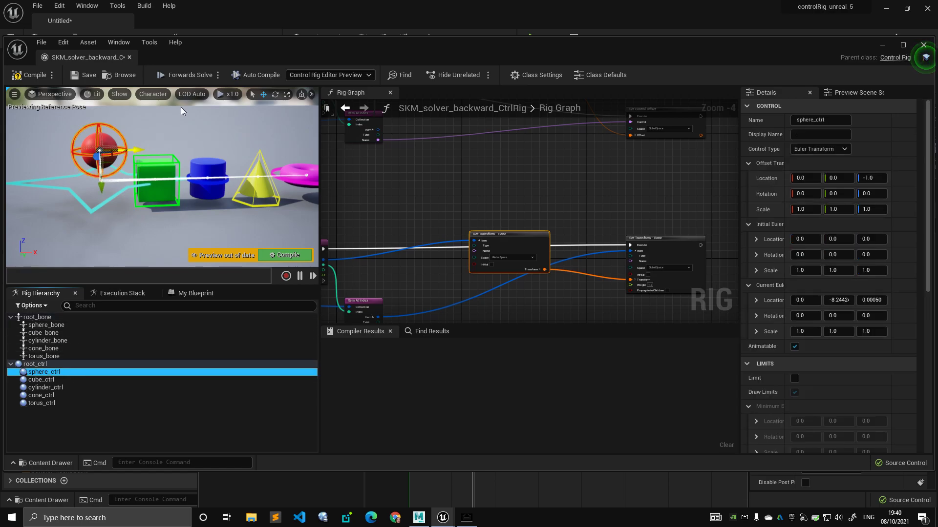
# Compile the control rig and line up the Forwards Solve and Backwards Solve event nodes beneath the Setup Event node
pyautogui.click(270, 254)
pyautogui.click(382, 186)
pyautogui.scroll(-2, 388, 151)
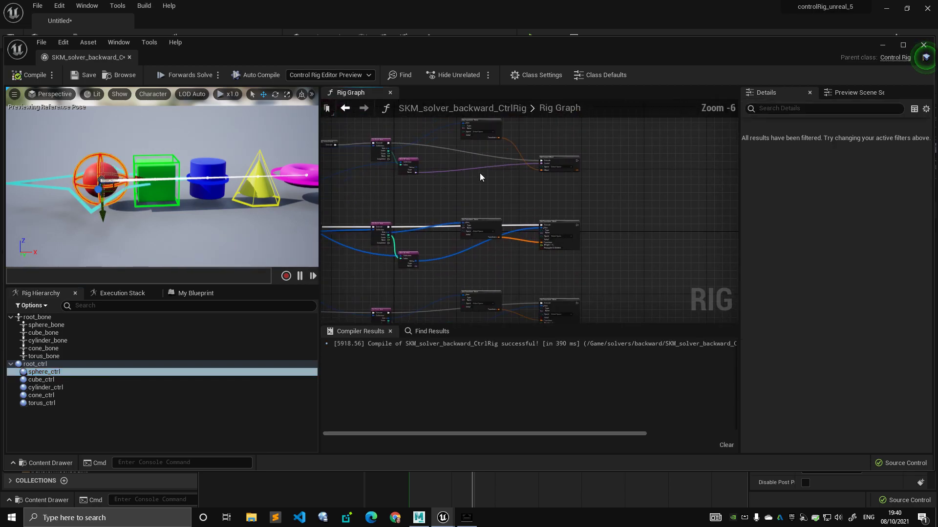
pyautogui.moveTo(349, 147); pyautogui.dragTo(450, 137, button='right')
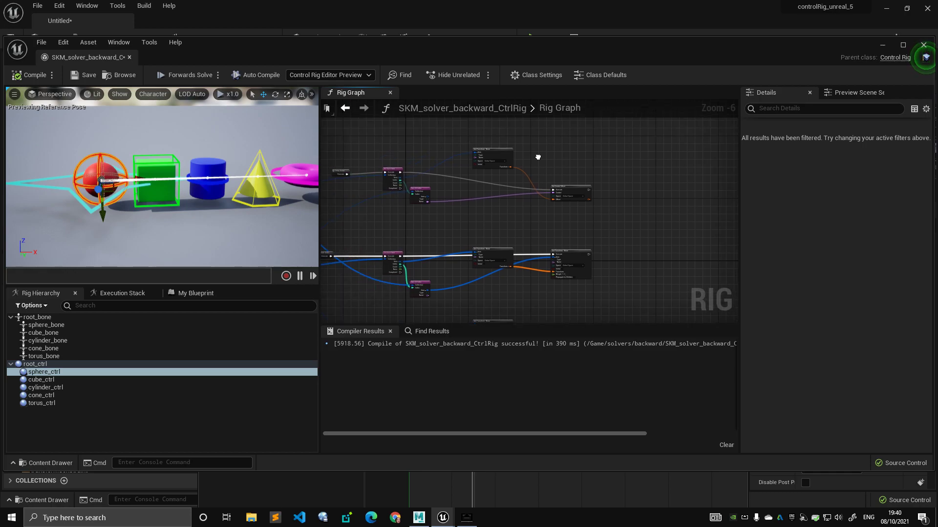
pyautogui.scroll(-2, 451, 137)
pyautogui.click(422, 157)
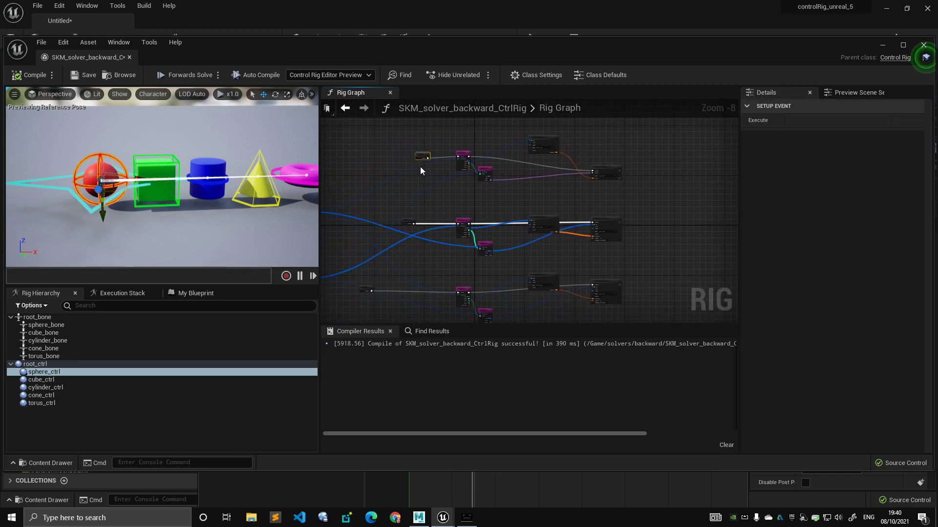
pyautogui.click(427, 184)
pyautogui.click(423, 226)
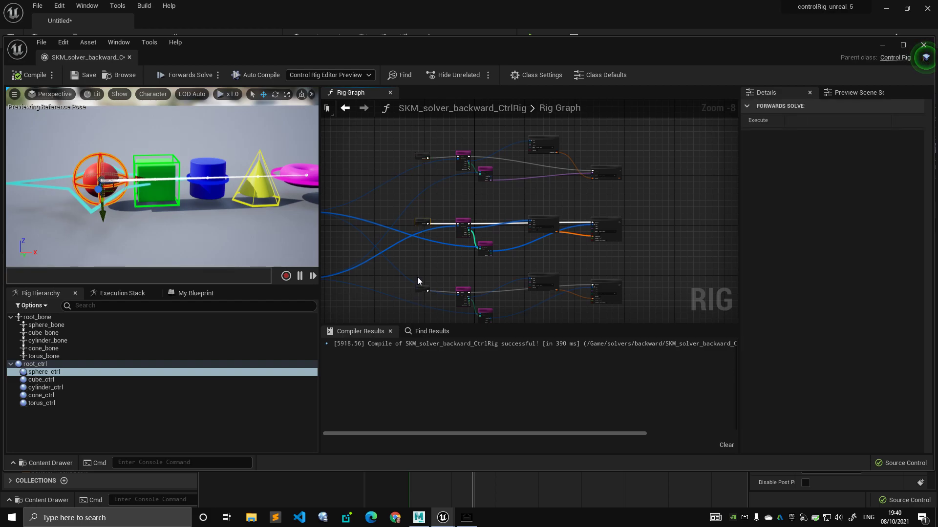
# Inspect the setup chain by selecting its Get Transform - Bone and Set Control Offset nodes
pyautogui.scroll(3, 497, 203)
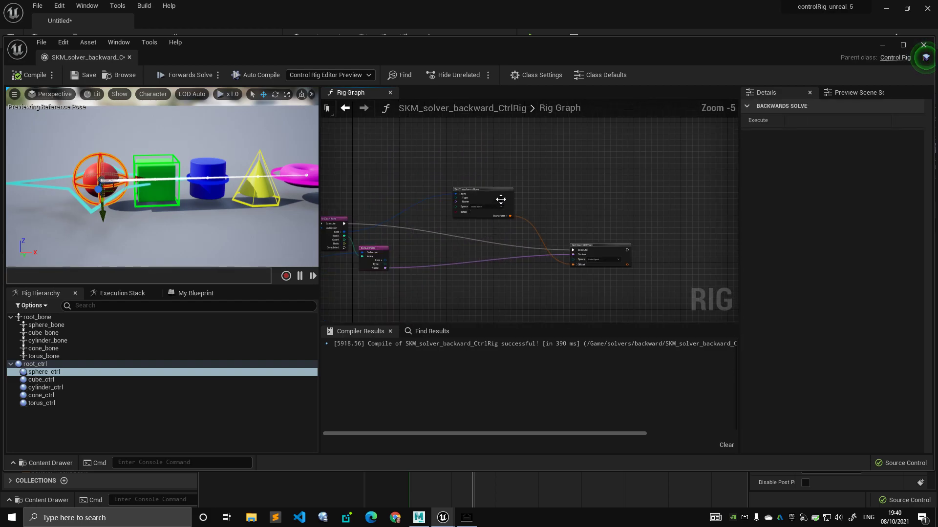
pyautogui.click(500, 199)
pyautogui.moveTo(501, 199); pyautogui.dragTo(478, 154, button='right')
pyautogui.scroll(2, 552, 166)
pyautogui.click(588, 232)
pyautogui.moveTo(499, 220); pyautogui.dragTo(534, 189, button='right')
# Inspect the Forwards Solve chain's Get Transform - Bone and Set Transform - Bone nodes and the link between them
pyautogui.scroll(-3, 533, 189)
pyautogui.moveTo(489, 238); pyautogui.dragTo(439, 216, button='right')
pyautogui.scroll(1, 397, 207)
pyautogui.scroll(2, 415, 194)
pyautogui.click(439, 216)
pyautogui.moveTo(532, 186); pyautogui.dragTo(444, 176, button='right')
pyautogui.click(546, 206)
pyautogui.moveTo(520, 184); pyautogui.dragTo(478, 192, button='right')
pyautogui.scroll(-2, 550, 212)
pyautogui.scroll(1, 554, 253)
pyautogui.click(491, 269)
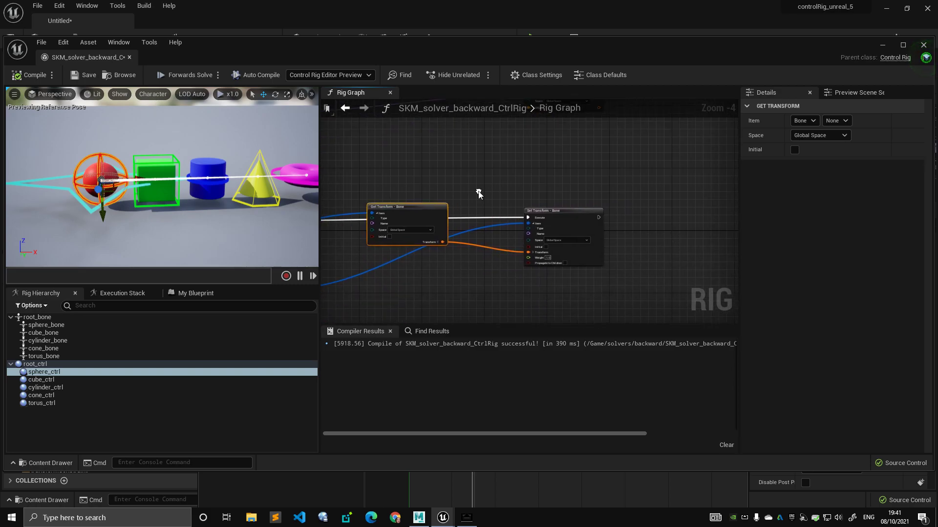
pyautogui.click(558, 215)
# Return to the setup chain and compare its Get Transform - Bone and Set Control Offset nodes with the Forwards Solve pair
pyautogui.moveTo(551, 182); pyautogui.dragTo(555, 264, button='right')
pyautogui.scroll(-1, 570, 268)
pyautogui.scroll(1, 548, 244)
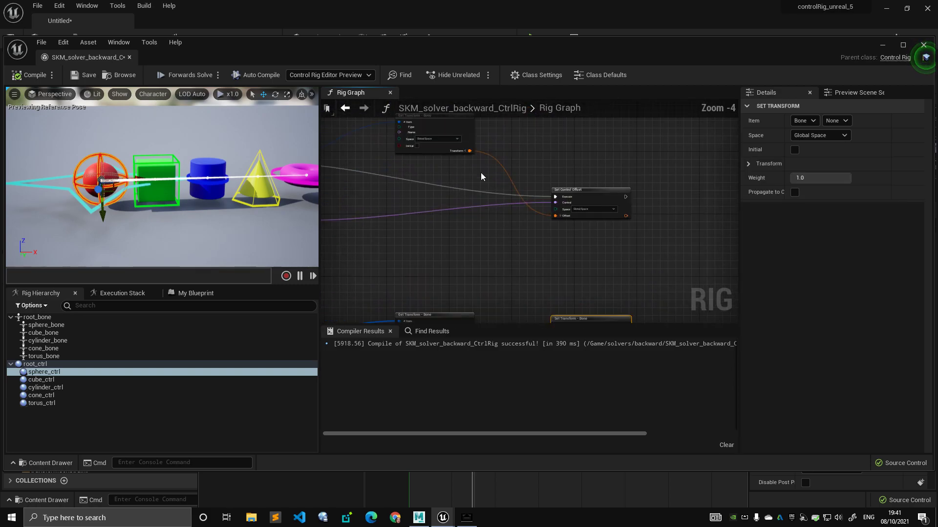
pyautogui.click(461, 129)
pyautogui.moveTo(461, 129); pyautogui.dragTo(448, 152, button='right')
pyautogui.click(575, 217)
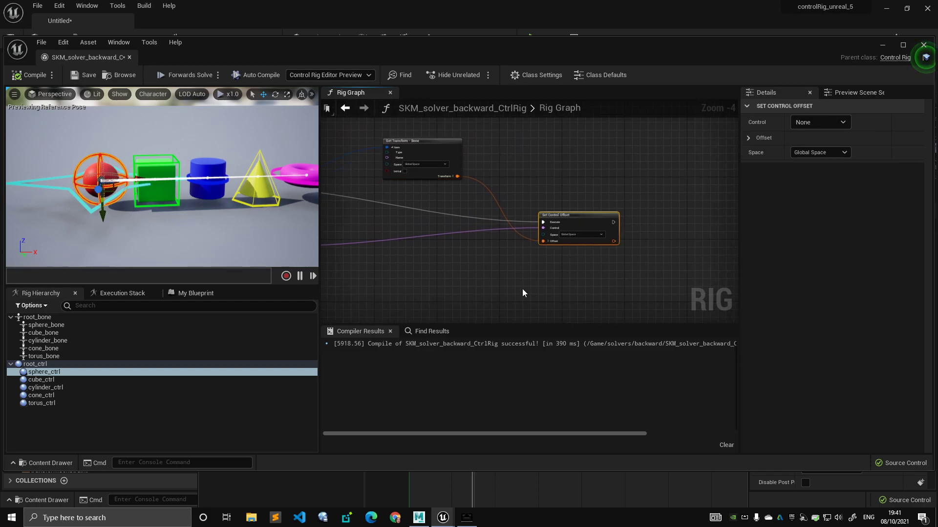
# Trace the Backwards Solve chain from its event node through For Each Item to its transform nodes
pyautogui.scroll(-3, 522, 289)
pyautogui.moveTo(547, 203); pyautogui.dragTo(531, 168, button='right')
pyautogui.moveTo(415, 238); pyautogui.dragTo(648, 290)
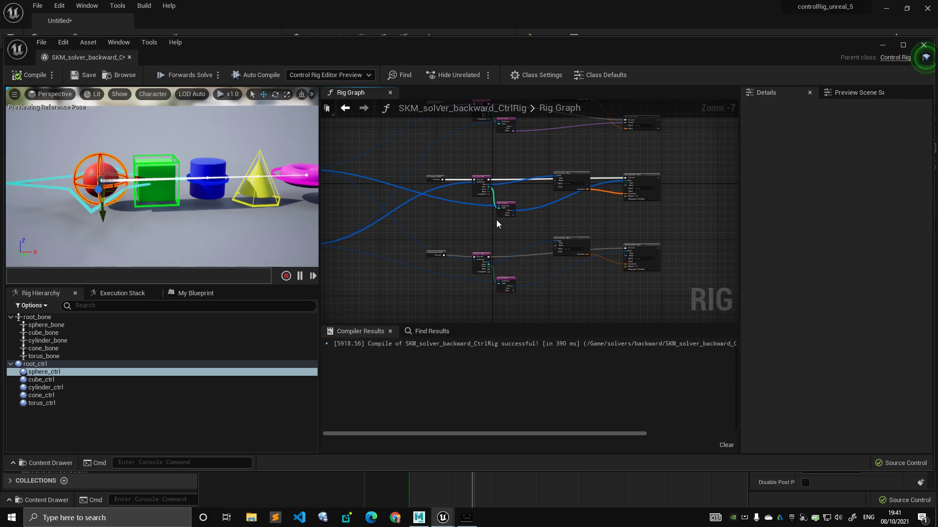
pyautogui.scroll(2, 536, 226)
pyautogui.moveTo(536, 225); pyautogui.dragTo(461, 216, button='right')
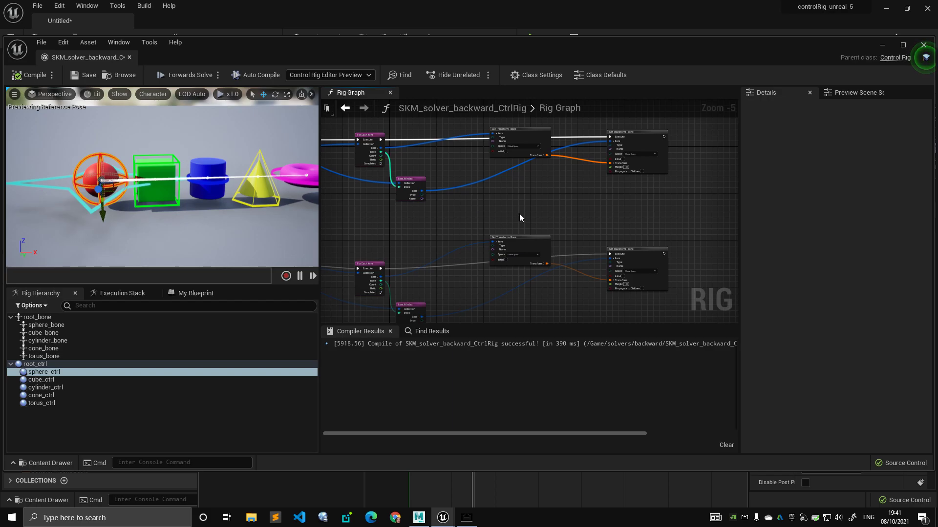
pyautogui.moveTo(520, 213); pyautogui.dragTo(574, 177, button='right')
# Select the Backwards Solve chain's Get Transform - Bone and Set Transform - Bone nodes to examine their settings
pyautogui.scroll(2, 486, 209)
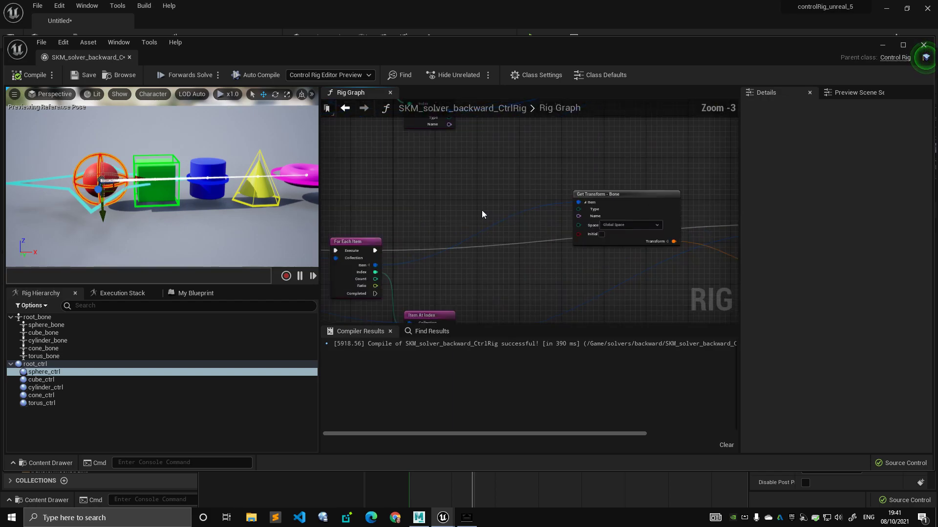
pyautogui.moveTo(486, 210); pyautogui.dragTo(422, 163, button='right')
pyautogui.scroll(-1, 422, 163)
pyautogui.click(516, 198)
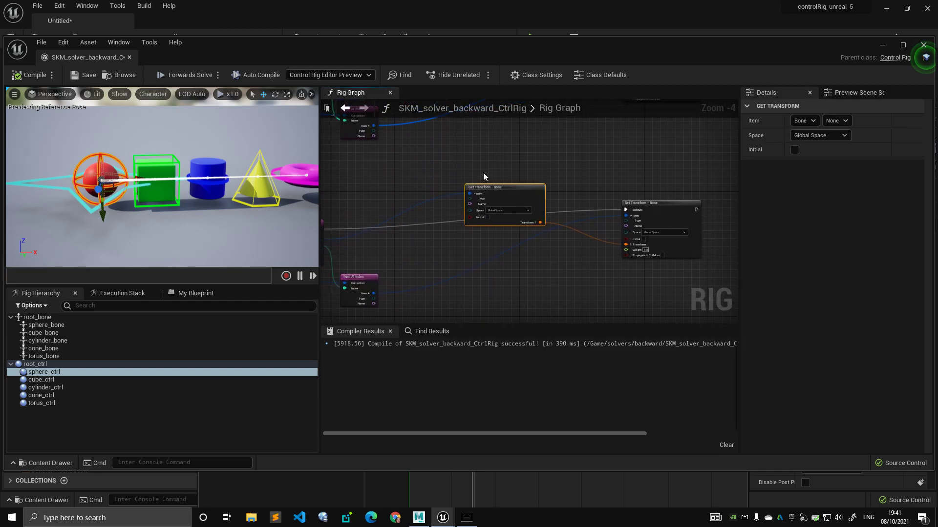
pyautogui.scroll(2, 455, 195)
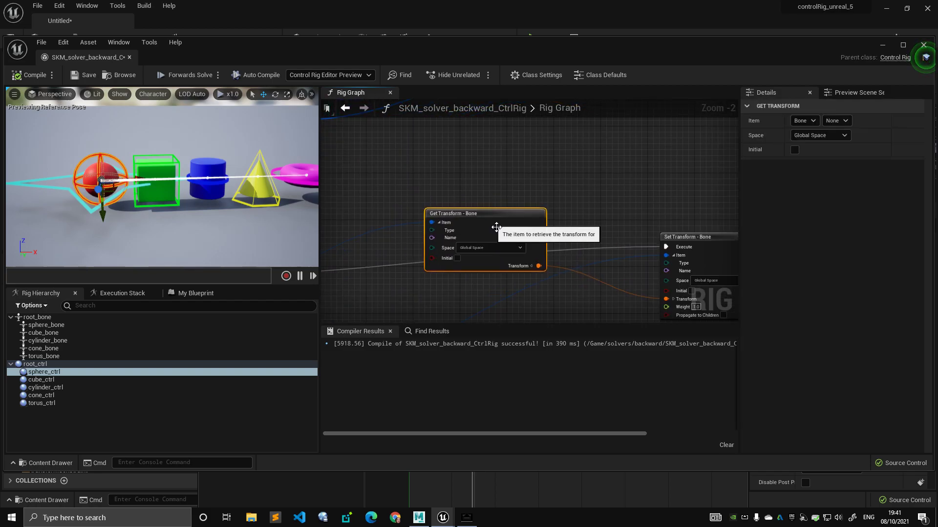
pyautogui.moveTo(496, 228); pyautogui.dragTo(486, 194, button='right')
pyautogui.click(600, 217)
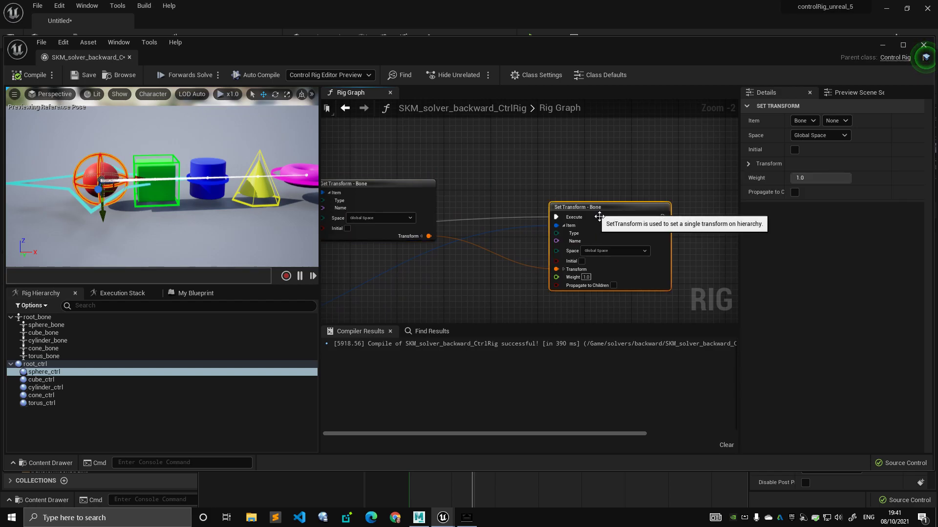
# Move the Backwards Solve chain's Set Transform - Bone node directly below the setup chain's Set Control Offset node
pyautogui.scroll(-6, 586, 225)
pyautogui.scroll(1, 582, 256)
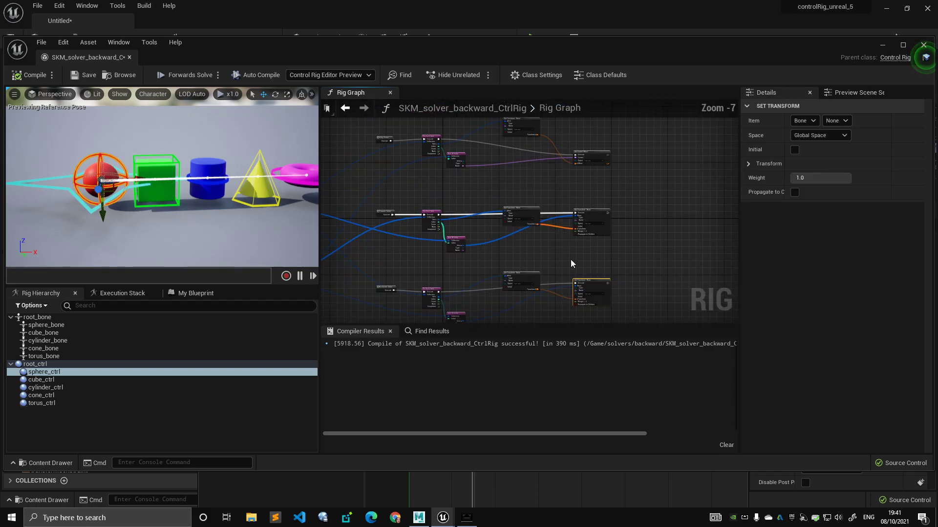
pyautogui.moveTo(376, 271); pyautogui.dragTo(376, 230)
pyautogui.scroll(-1, 482, 256)
pyautogui.moveTo(482, 256); pyautogui.dragTo(475, 296, button='right')
pyautogui.moveTo(638, 122); pyautogui.dragTo(393, 187)
pyautogui.moveTo(588, 229); pyautogui.dragTo(531, 276, button='right')
pyautogui.moveTo(532, 277); pyautogui.dragTo(529, 175)
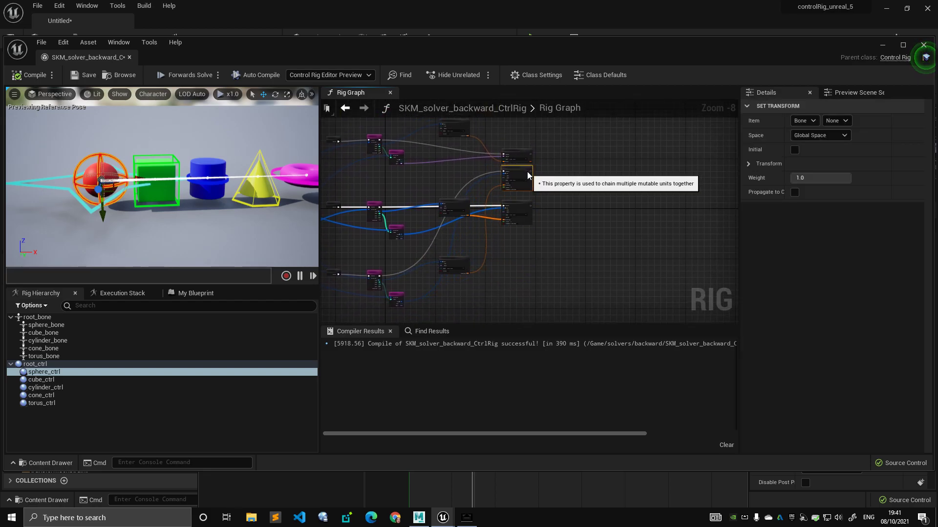
# Compare the inputs of the adjacent Set Control Offset and Set Transform - Bone nodes by selecting each one
pyautogui.scroll(6, 532, 168)
pyautogui.click(504, 167)
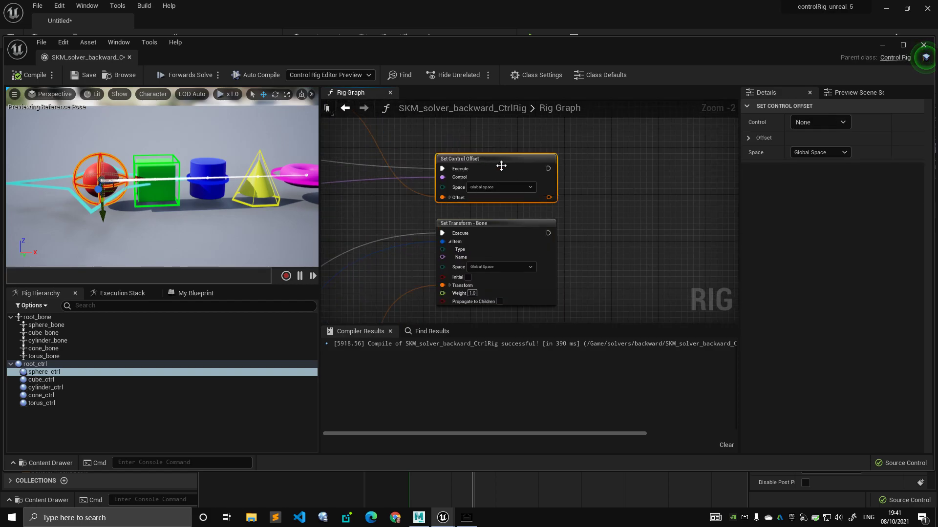
pyautogui.scroll(-1, 484, 181)
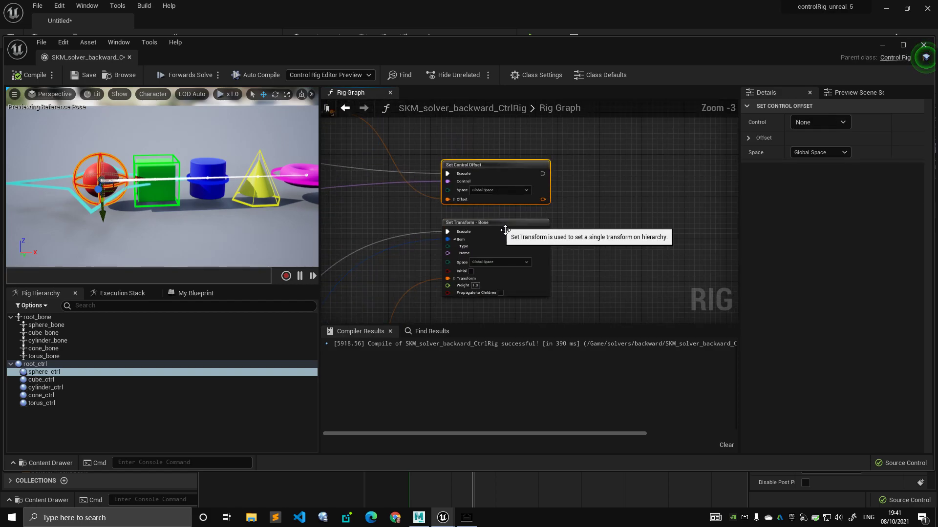
pyautogui.click(477, 235)
pyautogui.scroll(3, 501, 228)
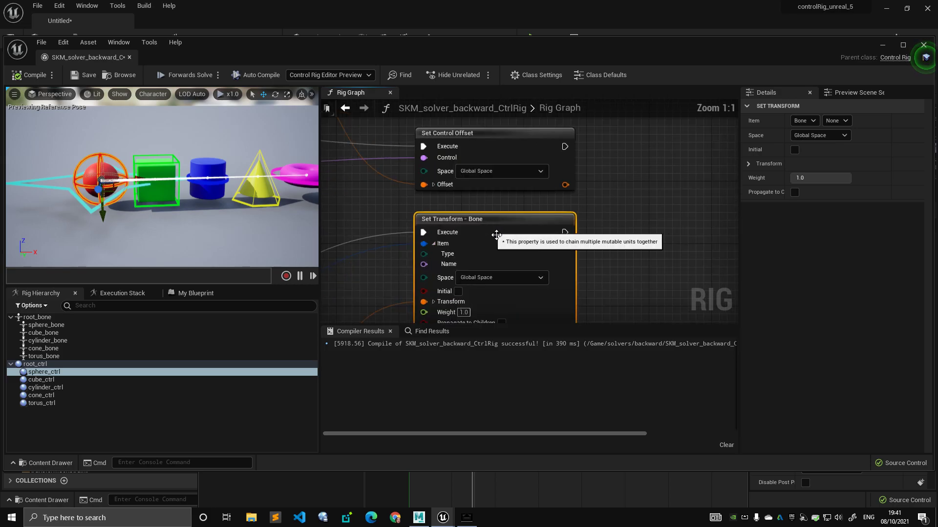
pyautogui.scroll(-7, 565, 237)
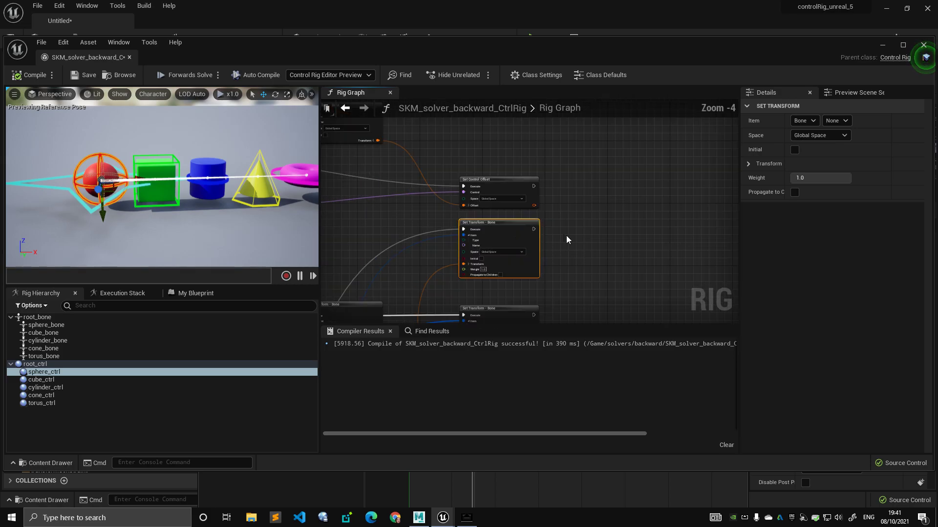
# Move the Set Transform - Bone node back to the Backwards Solve chain and align the three chains' end nodes vertically
pyautogui.moveTo(563, 213); pyautogui.dragTo(563, 184, button='right')
pyautogui.moveTo(563, 184); pyautogui.dragTo(560, 303)
pyautogui.moveTo(577, 262); pyautogui.dragTo(576, 224, button='right')
pyautogui.scroll(-1, 575, 225)
pyautogui.moveTo(613, 125); pyautogui.dragTo(546, 288)
pyautogui.hotkey('shift', 'd')
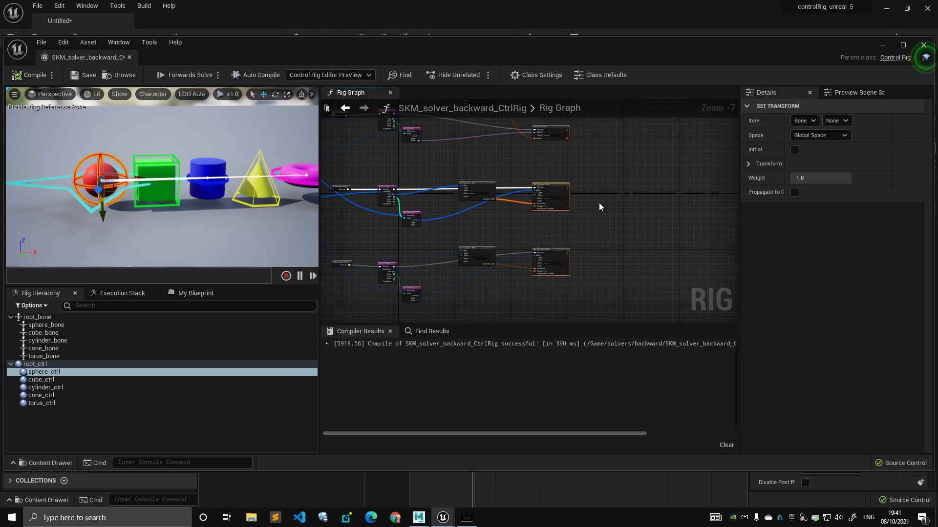
# Follow the setup chain's transform link from Get Transform - Bone to Set Control Offset, selecting both nodes
pyautogui.moveTo(595, 189); pyautogui.dragTo(612, 237, button='right')
pyautogui.moveTo(537, 169); pyautogui.dragTo(577, 172, button='right')
pyautogui.scroll(2, 567, 156)
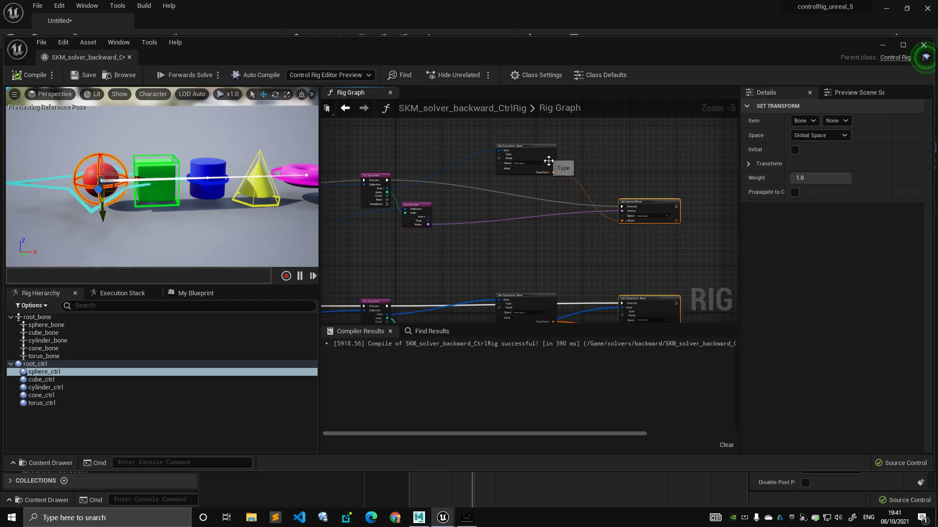
pyautogui.click(544, 157)
pyautogui.click(561, 154)
pyautogui.click(548, 151)
pyautogui.moveTo(499, 174); pyautogui.dragTo(565, 180, button='right')
pyautogui.moveTo(646, 158); pyautogui.dragTo(540, 143, button='right')
pyautogui.scroll(2, 540, 143)
pyautogui.click(668, 240)
pyautogui.moveTo(647, 218); pyautogui.dragTo(617, 172, button='right')
pyautogui.scroll(-2, 617, 172)
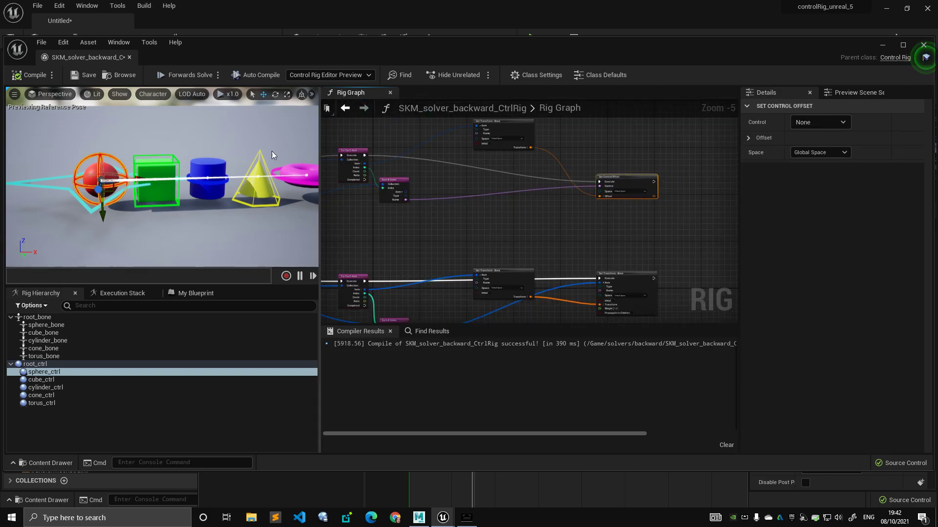
# Follow the Forwards Solve transform link by selecting its Get Transform - Bone and Set Transform - Bone nodes
pyautogui.moveTo(402, 233); pyautogui.dragTo(567, 173, button='right')
pyautogui.scroll(1, 402, 199)
pyautogui.scroll(1, 692, 191)
pyautogui.moveTo(691, 191); pyautogui.dragTo(422, 183, button='right')
pyautogui.click(478, 188)
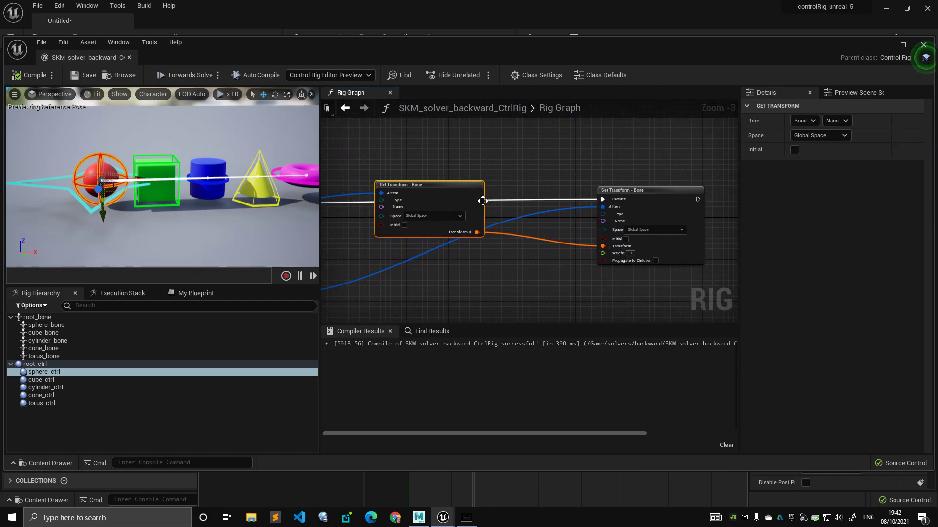
pyautogui.click(660, 199)
pyautogui.click(498, 177)
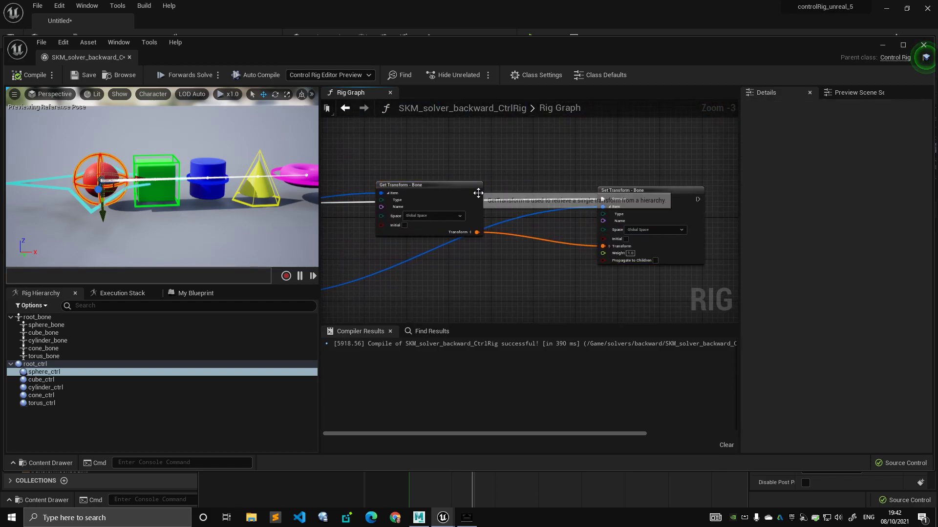
pyautogui.click(477, 192)
pyautogui.moveTo(477, 192); pyautogui.dragTo(598, 182, button='right')
pyautogui.scroll(-1, 598, 182)
# Select cube_ctrl in the preview and try shifting it with the move tool
pyautogui.click(188, 166)
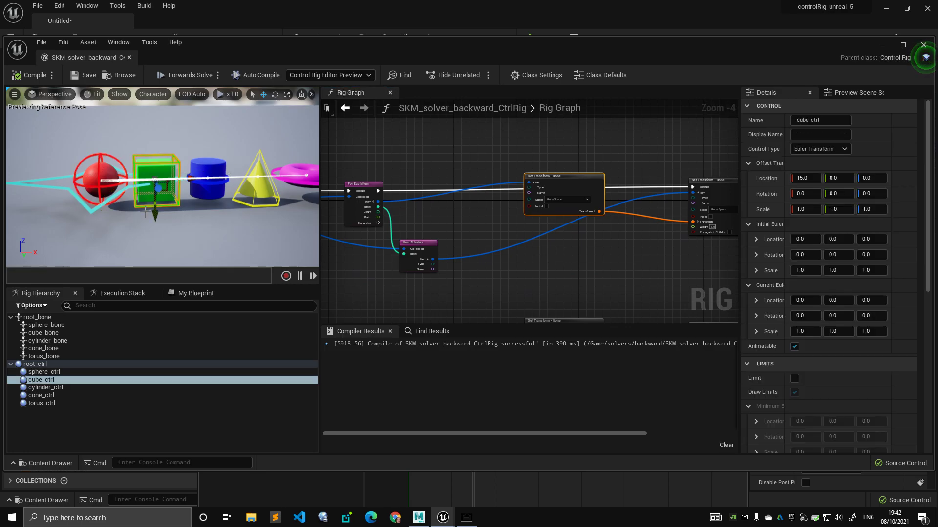
pyautogui.moveTo(155, 215); pyautogui.dragTo(164, 197)
# Examine a Get Transform - Bone node and its connections while comparing the chains in the graph
pyautogui.moveTo(483, 259); pyautogui.dragTo(465, 186, button='right')
pyautogui.scroll(-3, 465, 186)
pyautogui.moveTo(424, 230); pyautogui.dragTo(431, 195, button='right')
pyautogui.scroll(3, 385, 182)
pyautogui.scroll(1, 428, 173)
pyautogui.click(431, 237)
pyautogui.moveTo(482, 216); pyautogui.dragTo(389, 201, button='right')
pyautogui.scroll(-3, 411, 194)
pyautogui.moveTo(480, 186); pyautogui.dragTo(369, 210, button='right')
pyautogui.scroll(1, 424, 211)
pyautogui.click(512, 225)
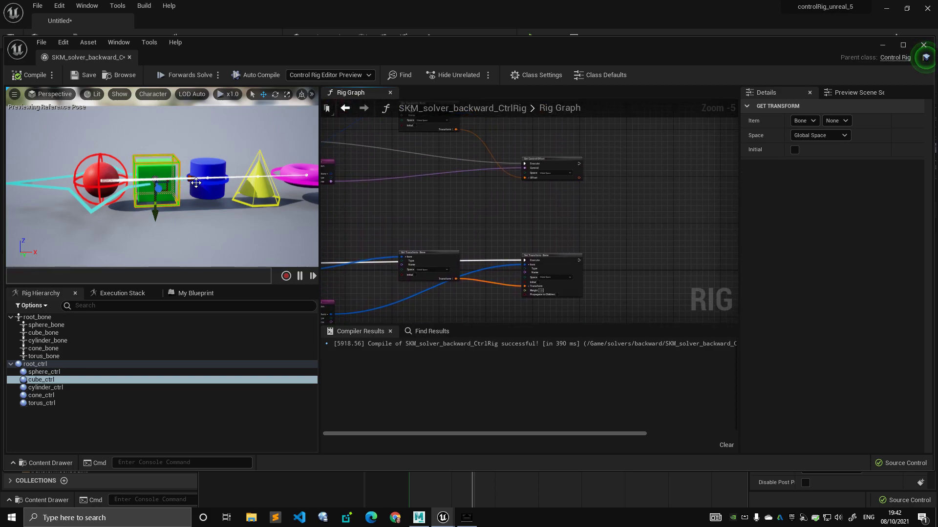
# Select the setup chain's Set Control Offset and the Backwards Solve chain's Set Transform - Bone to compare their settings
pyautogui.scroll(3, 593, 165)
pyautogui.click(516, 178)
pyautogui.scroll(-3, 475, 215)
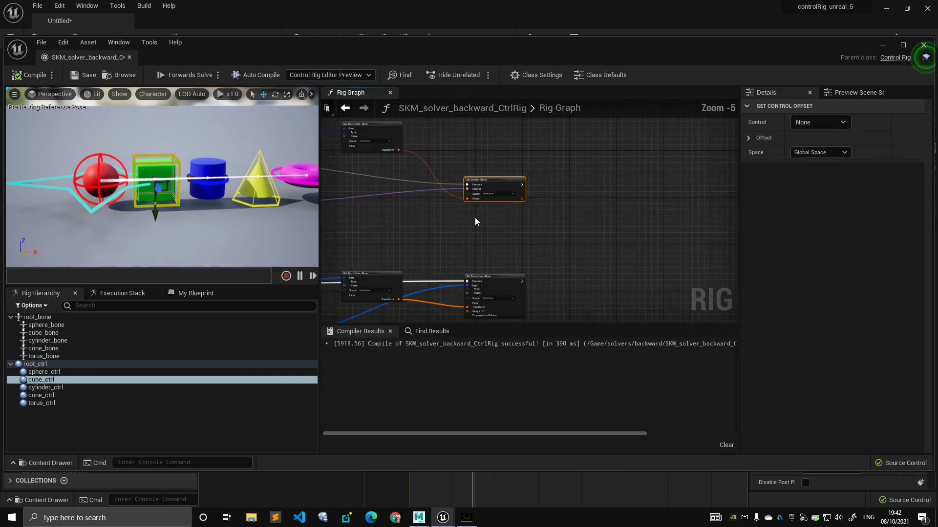
pyautogui.moveTo(479, 290); pyautogui.dragTo(522, 158, button='right')
pyautogui.click(527, 260)
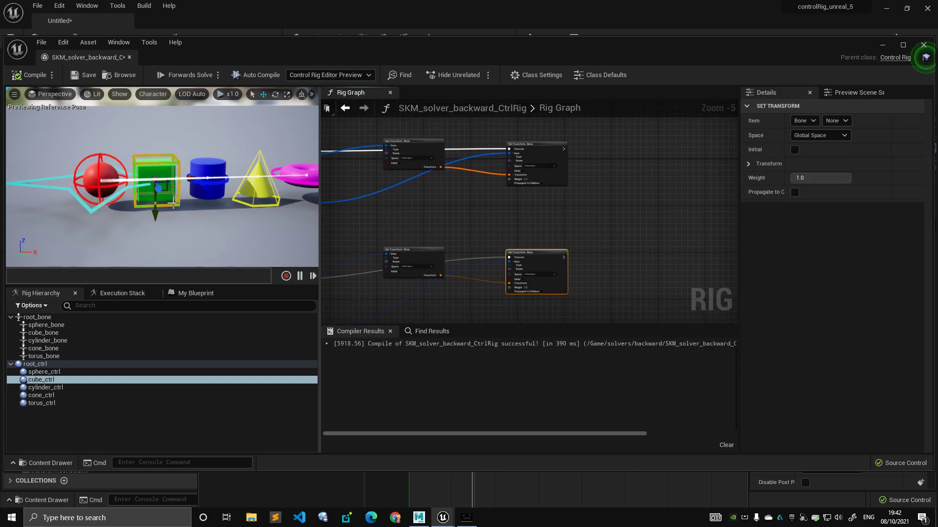
# Inspect the transforms of sphere_bone and cube_bone by selecting them in the rig hierarchy
pyautogui.click(69, 325)
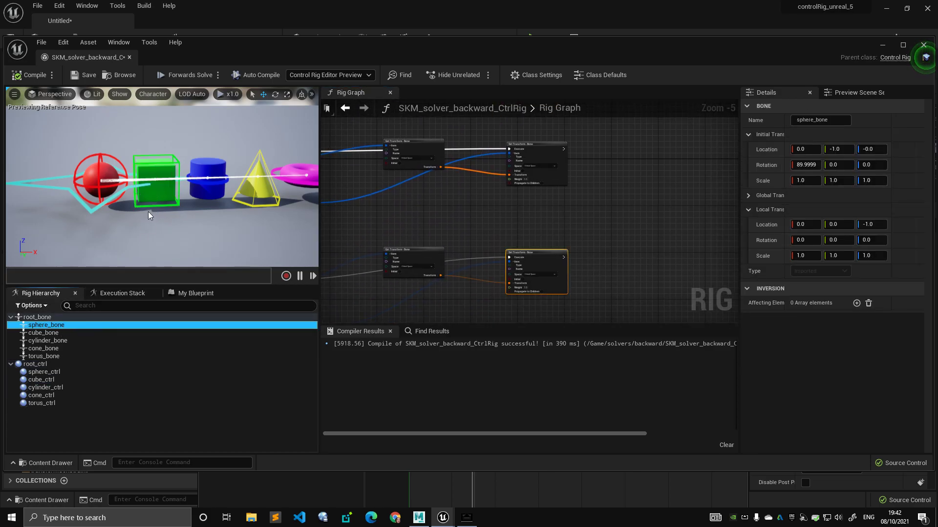
pyautogui.click(58, 333)
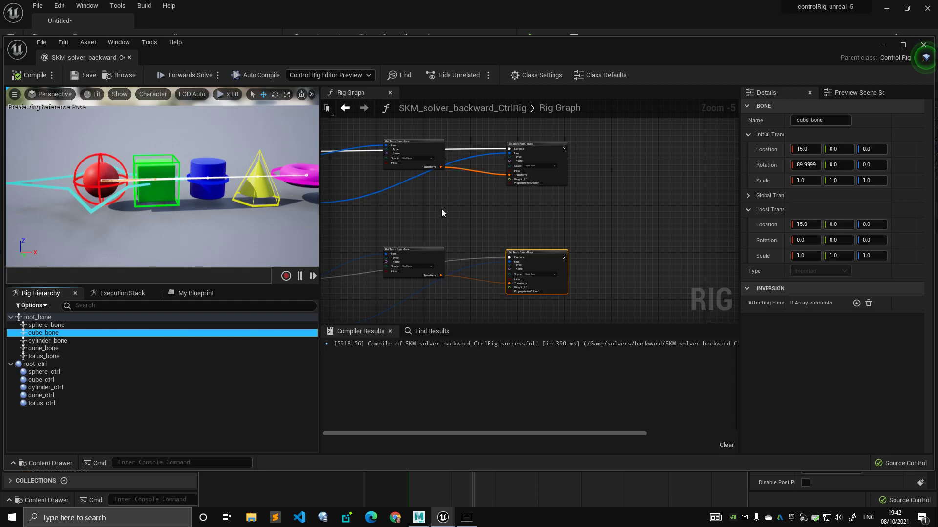
pyautogui.scroll(-1, 441, 213)
# Compile the control rig and close its editor
pyautogui.click(31, 74)
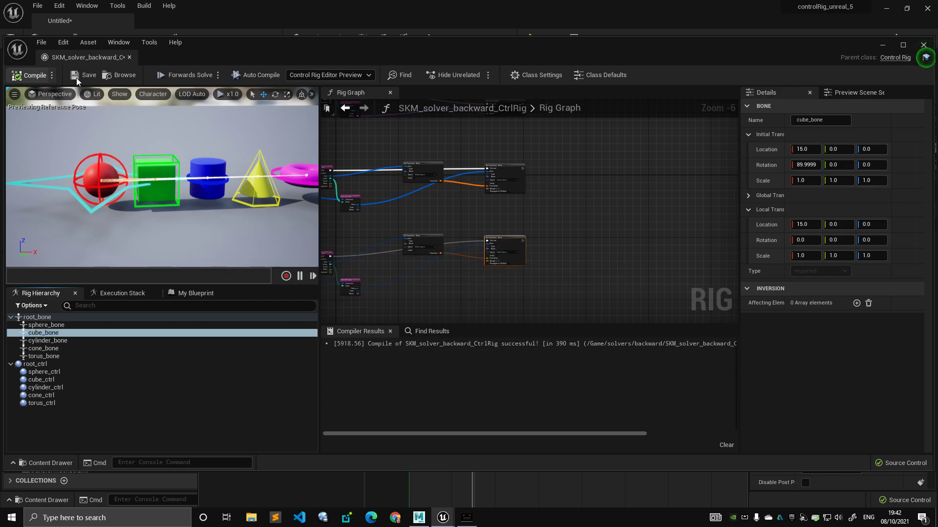
pyautogui.click(130, 57)
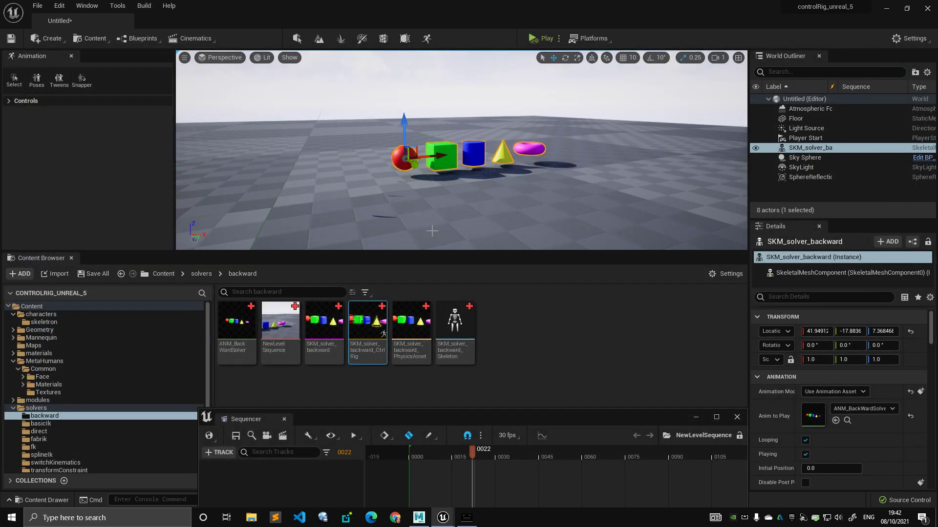
# Reposition the Sequencer window over the content browser and select the SKM_solver_backward actor in the level
pyautogui.click(426, 227)
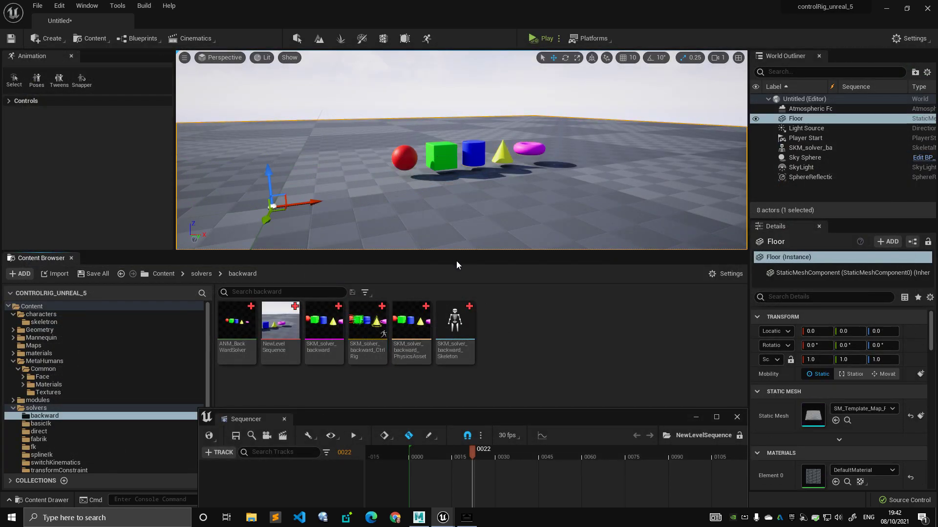
pyautogui.moveTo(537, 417); pyautogui.dragTo(556, 288)
pyautogui.click(502, 171)
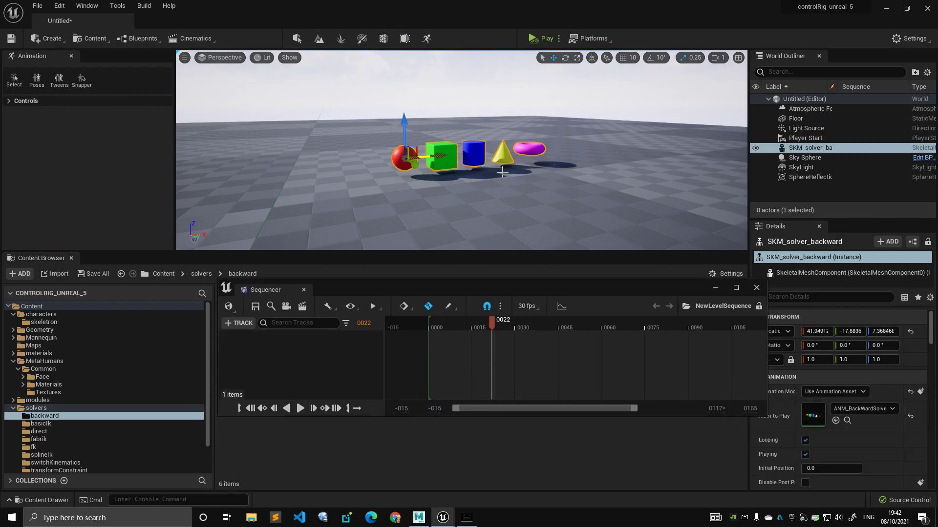
# Delete the SKM_solver_backward actor from the level and save the modified content, cancelling the save of the untitled level
pyautogui.press('Delete')
pyautogui.moveTo(498, 292); pyautogui.dragTo(532, 371)
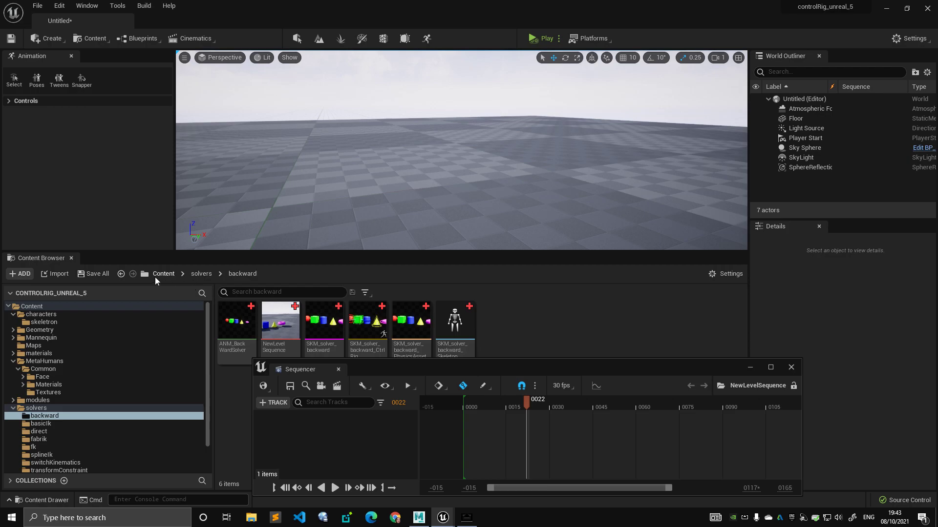
pyautogui.click(92, 273)
pyautogui.click(527, 366)
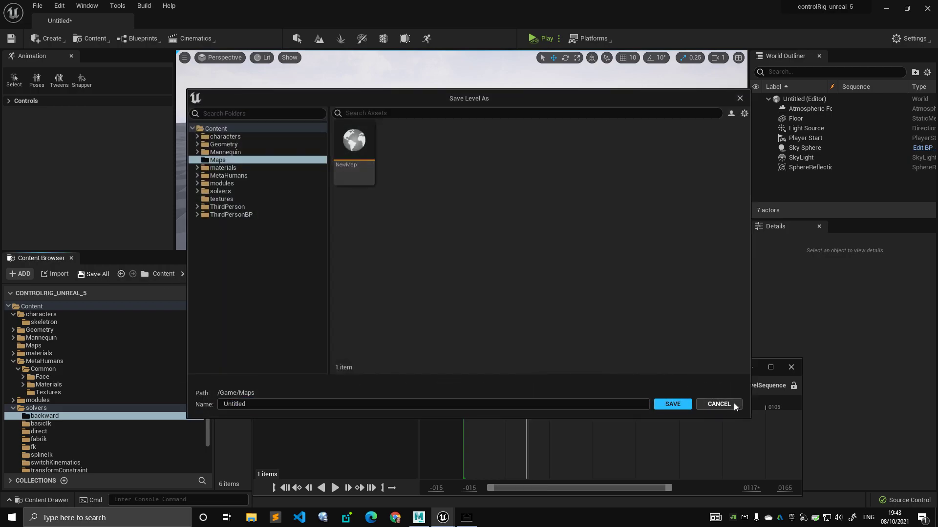
pyautogui.click(732, 403)
# Place the SKM_solver_backward skeletal mesh in the level, snap it to the floor, and return the playhead to frame 0
pyautogui.moveTo(620, 369); pyautogui.dragTo(594, 367)
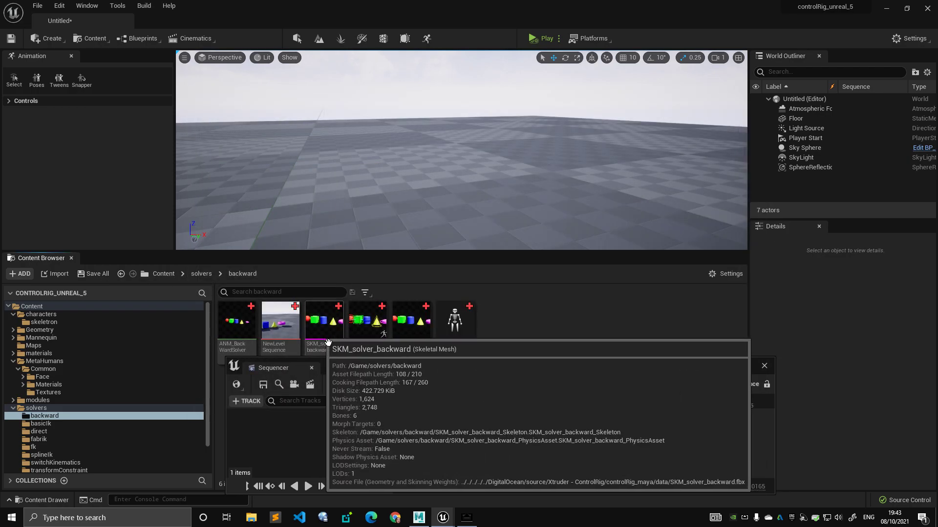
pyautogui.moveTo(439, 367); pyautogui.dragTo(462, 345)
pyautogui.moveTo(465, 380); pyautogui.dragTo(461, 380)
pyautogui.moveTo(390, 344); pyautogui.dragTo(371, 378)
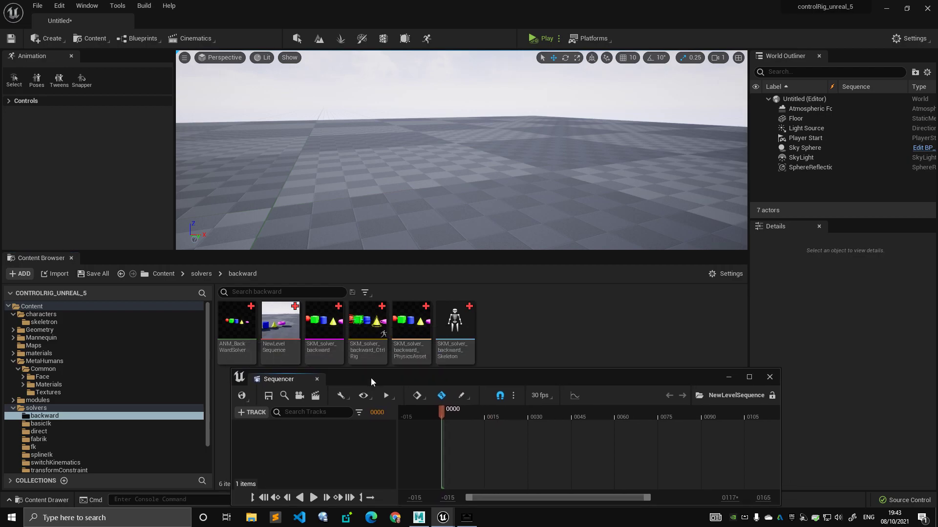
pyautogui.moveTo(323, 322); pyautogui.dragTo(393, 195)
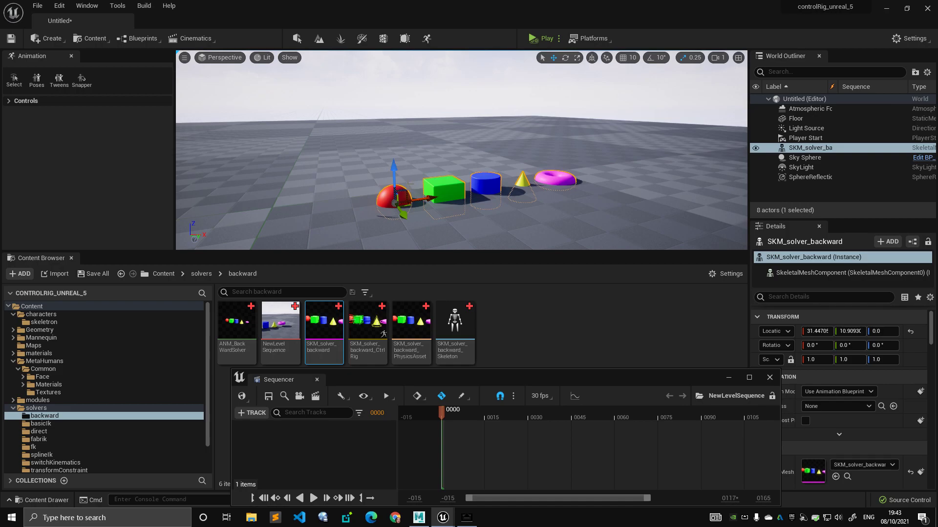
pyautogui.press('End')
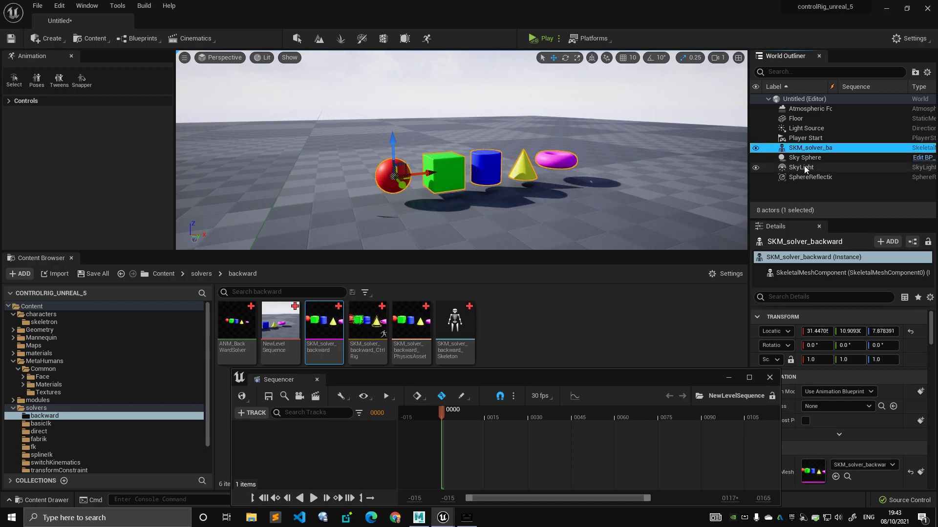
# Add the SKM_solver_backward actor to the level sequence and assign it the ANM_BackWardSolver animation
pyautogui.moveTo(818, 149); pyautogui.dragTo(389, 421)
pyautogui.moveTo(414, 375); pyautogui.dragTo(366, 349)
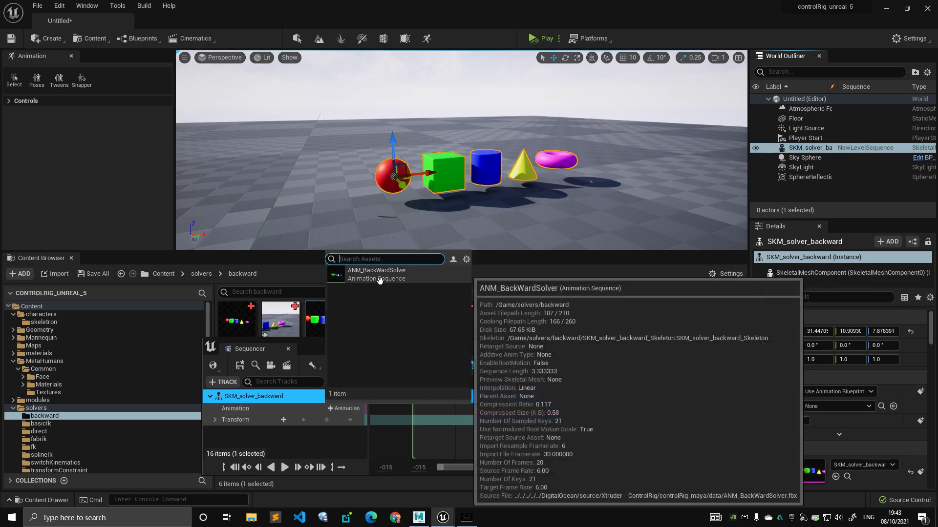
pyautogui.click(377, 274)
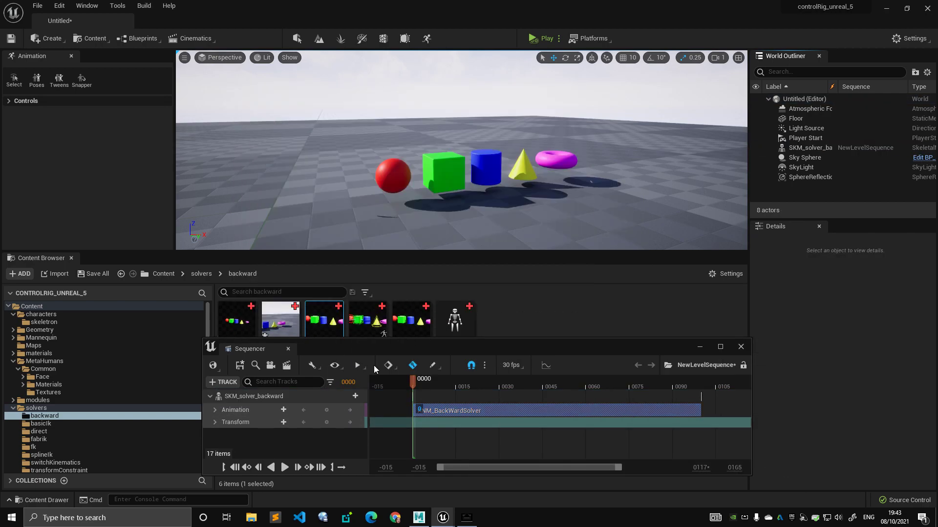
# Scrub through the sequence to preview the ANM_BackWardSolver animation, stopping at frame 28
pyautogui.moveTo(457, 351); pyautogui.dragTo(250, 328)
pyautogui.moveTo(409, 380); pyautogui.dragTo(543, 381)
pyautogui.moveTo(449, 380); pyautogui.dragTo(472, 387)
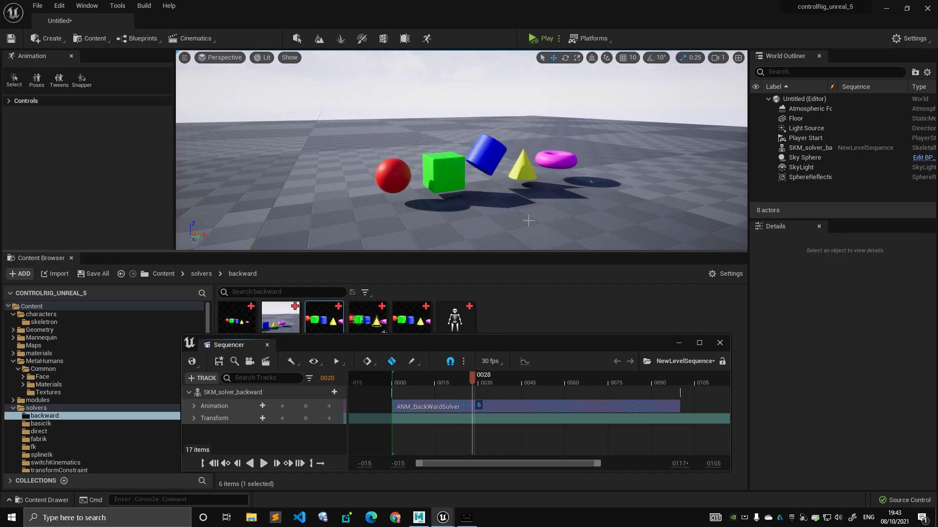
# Move the Sequencer window below the content browser assets and save NewLevelSequence
pyautogui.moveTo(512, 345); pyautogui.dragTo(493, 319)
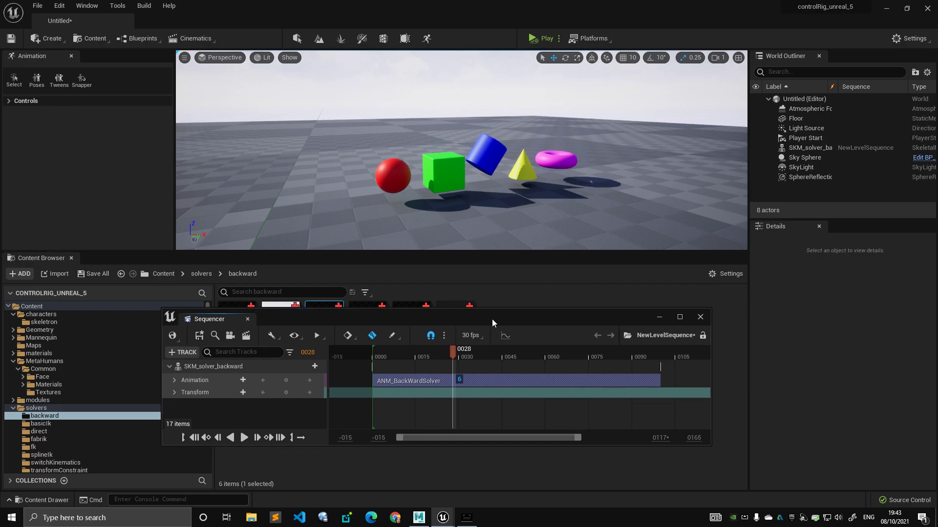
pyautogui.moveTo(508, 319); pyautogui.dragTo(544, 302)
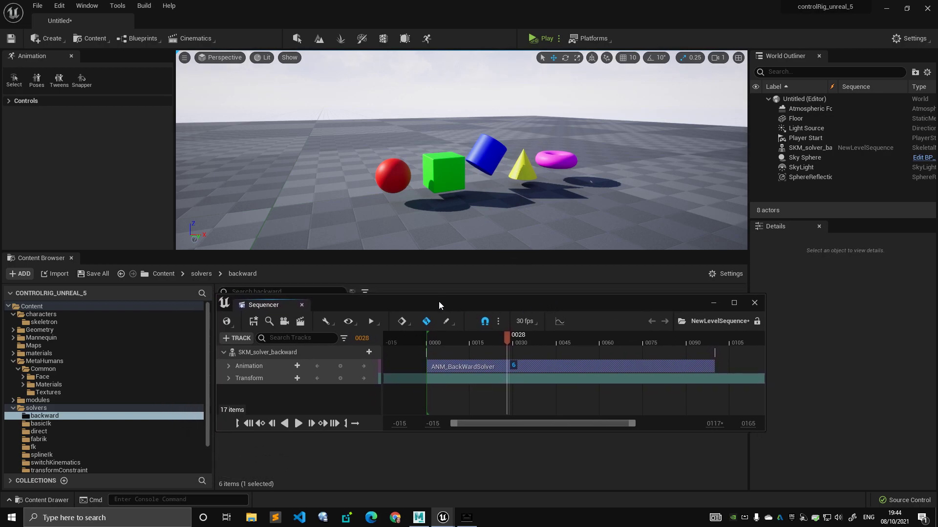
pyautogui.moveTo(439, 300); pyautogui.dragTo(443, 347)
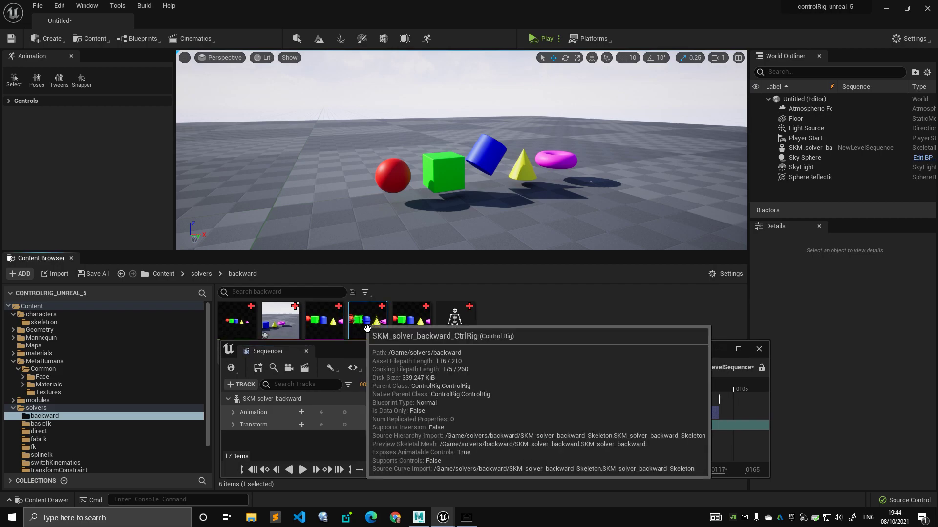
pyautogui.moveTo(388, 350); pyautogui.dragTo(392, 377)
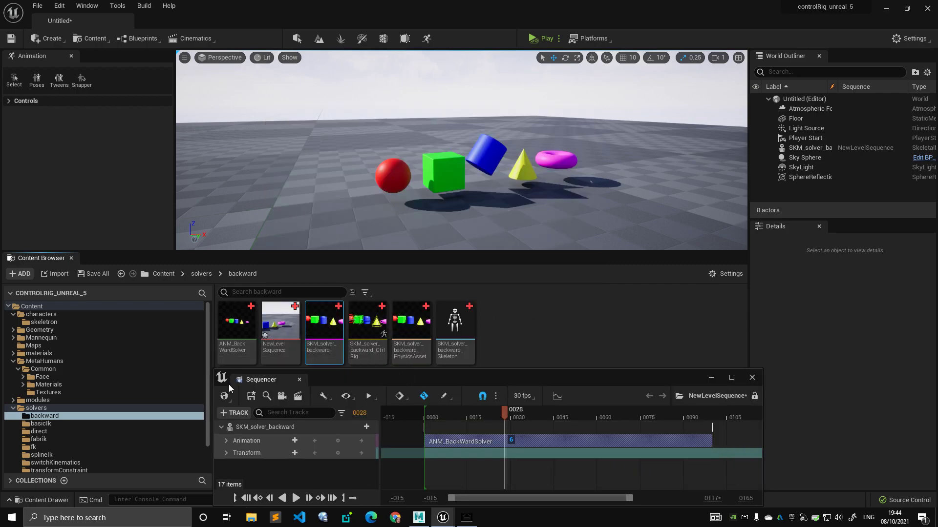
pyautogui.click(251, 396)
pyautogui.moveTo(419, 377); pyautogui.dragTo(408, 366)
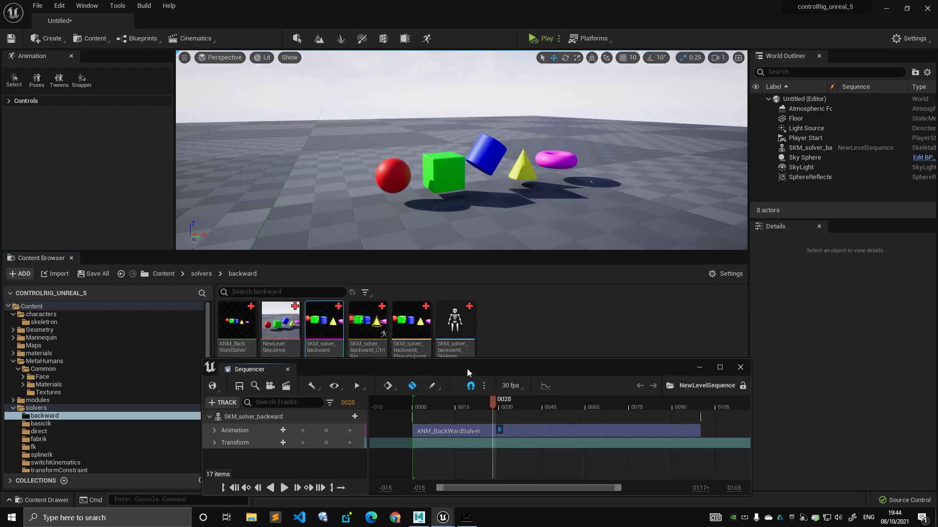
# Open SKM_solver_backward_CtrlRig to review its Backwards Solve chain, and minimize its editor
pyautogui.doubleClick(380, 330)
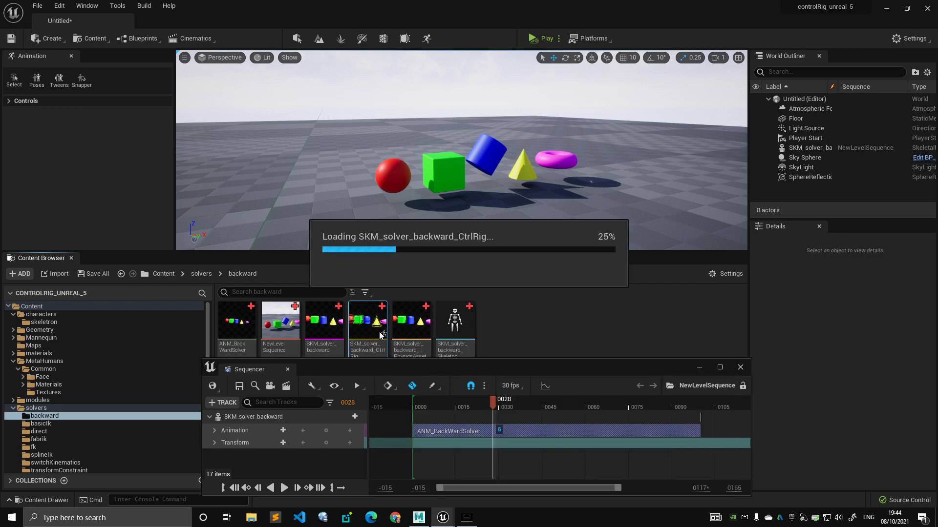
pyautogui.scroll(5, 472, 210)
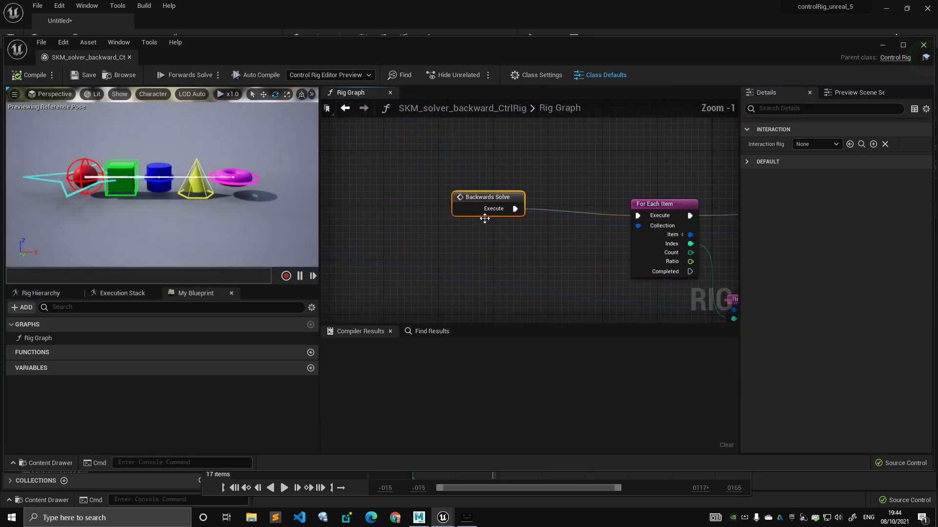
pyautogui.scroll(-2, 490, 199)
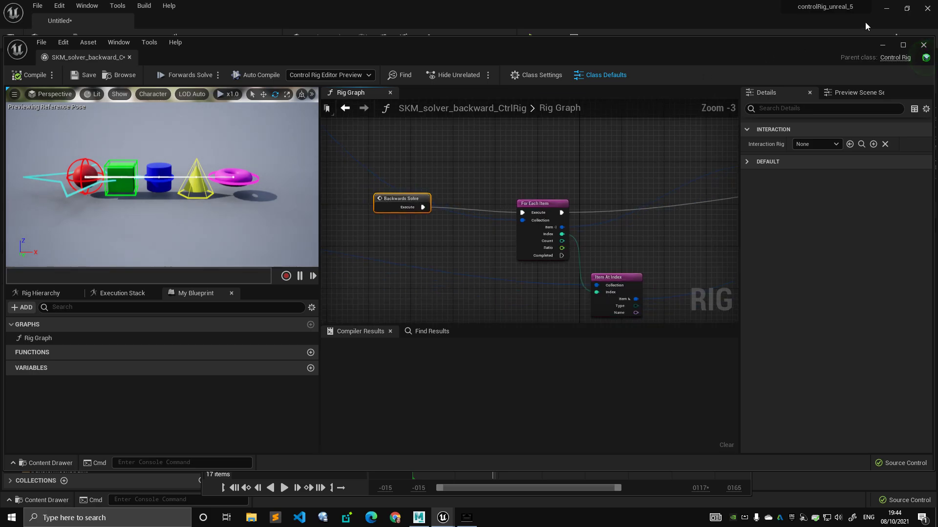
pyautogui.click(880, 47)
# Start Bake To Control Rig on the SKM_solver_backward actor in the sequence, choosing SKM_solver_backward_CtrlRig
pyautogui.moveTo(497, 363); pyautogui.dragTo(498, 272)
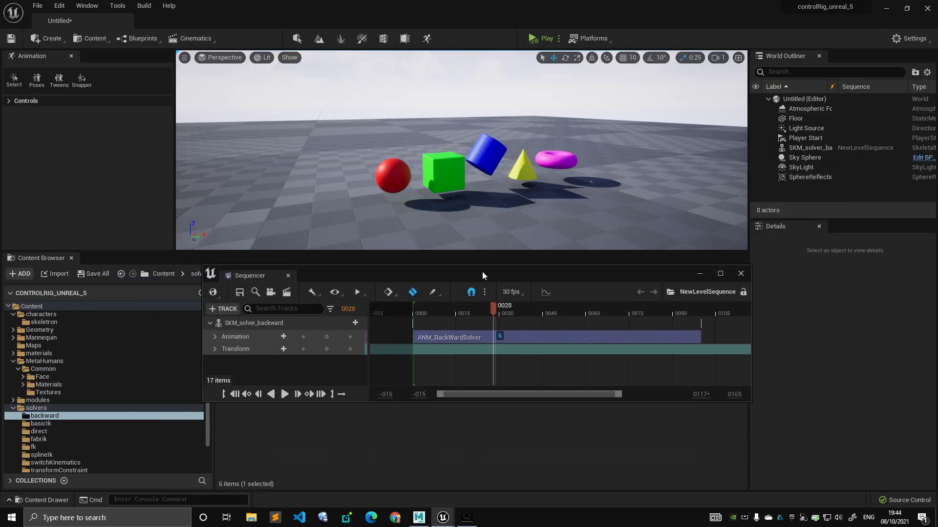
pyautogui.click(318, 324)
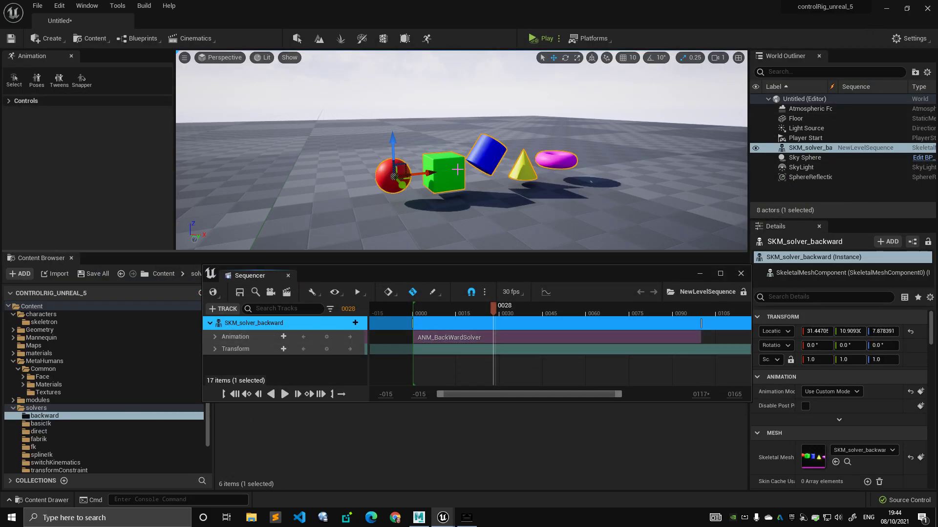
pyautogui.rightClick(298, 322)
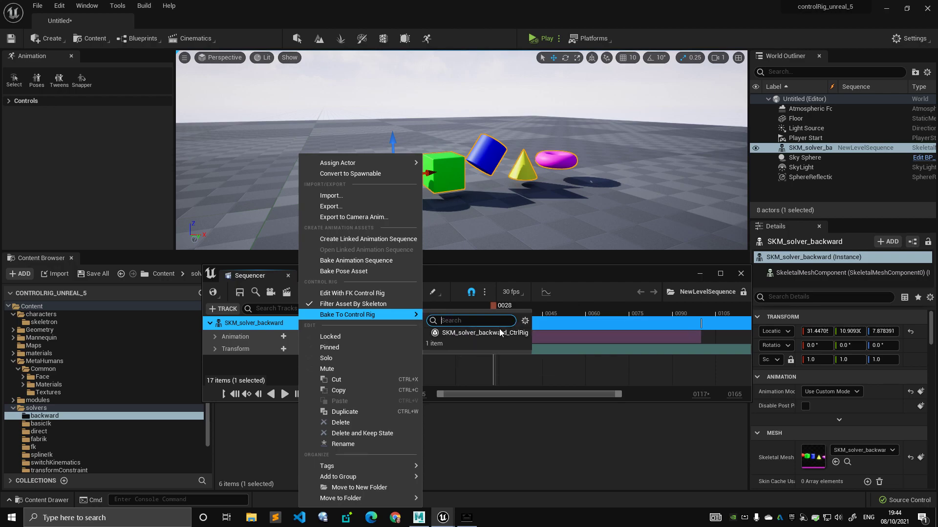
pyautogui.click(469, 332)
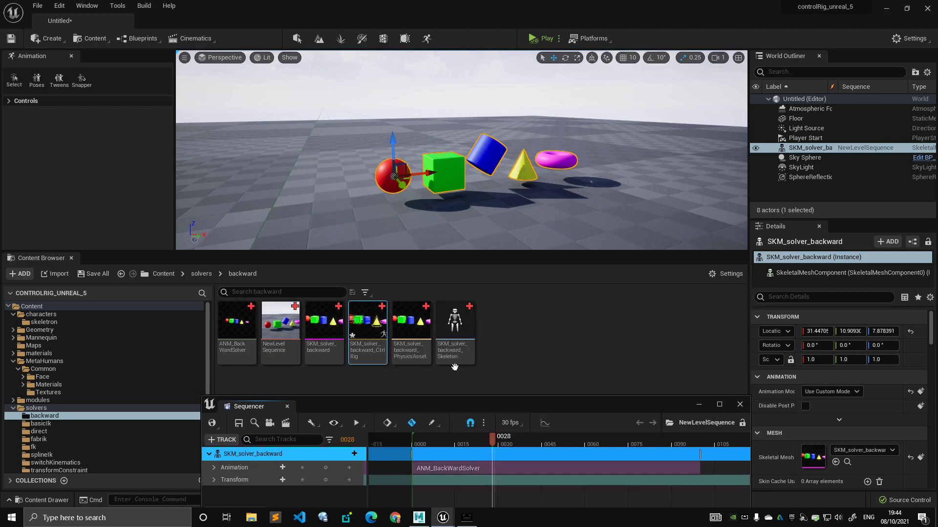
pyautogui.moveTo(528, 401); pyautogui.dragTo(501, 215)
pyautogui.rightClick(299, 268)
pyautogui.moveTo(383, 314)
pyautogui.click(464, 333)
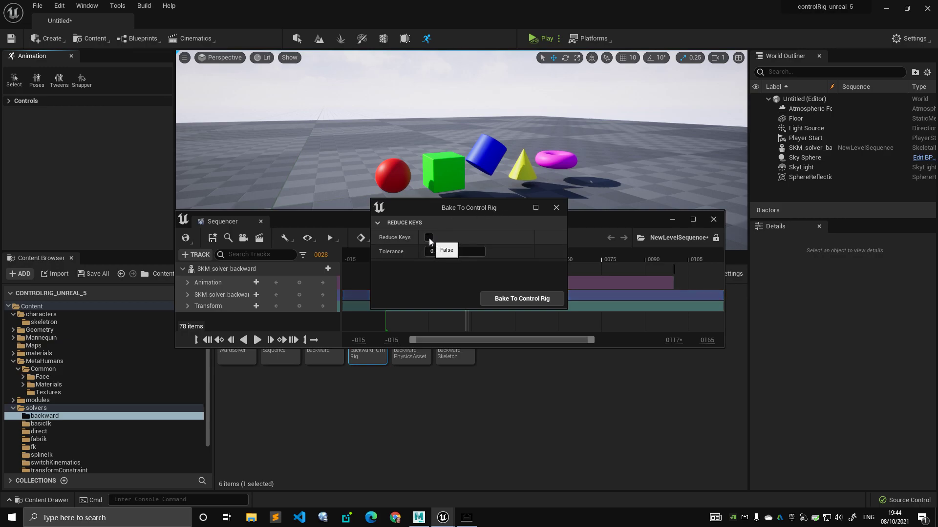
# Bake the animation onto the control rig with Reduce Keys off, and move the Sequencer below the viewport
pyautogui.moveTo(450, 208); pyautogui.dragTo(249, 164)
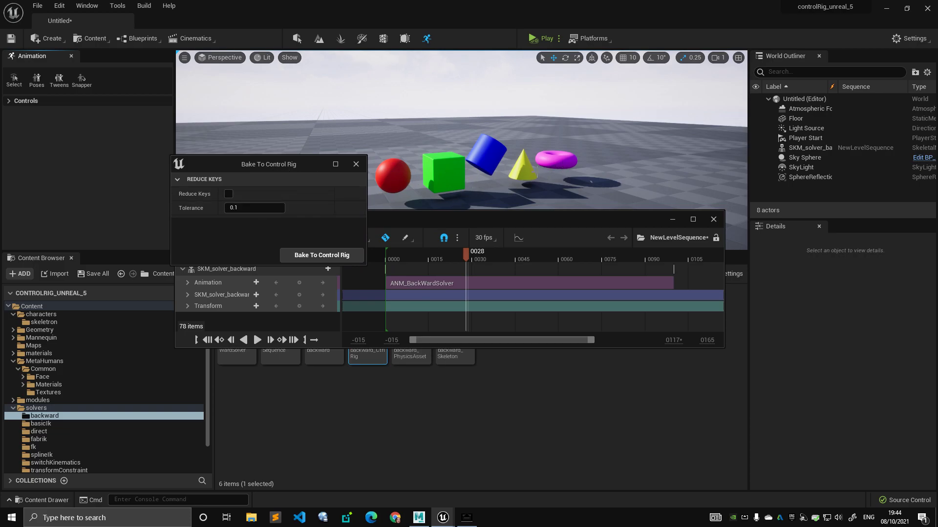
pyautogui.moveTo(292, 171); pyautogui.dragTo(277, 169)
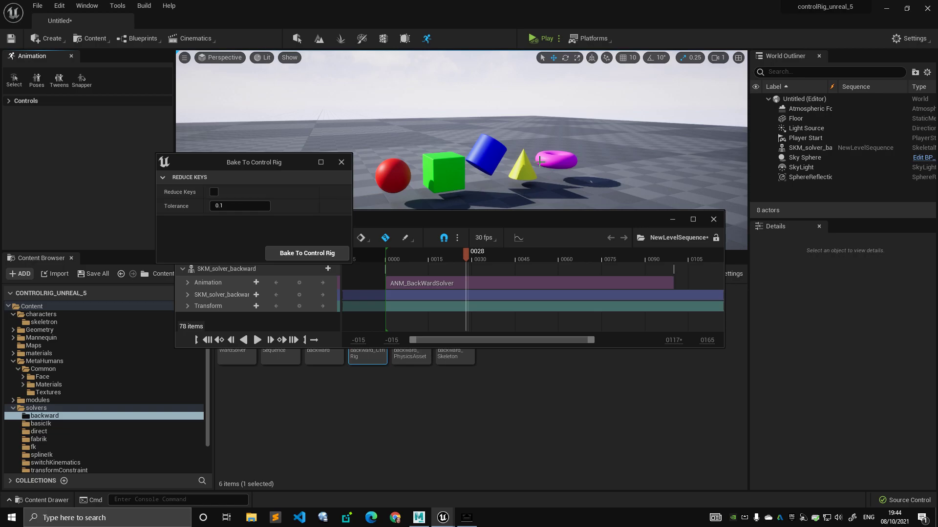
pyautogui.click(312, 253)
pyautogui.moveTo(429, 221); pyautogui.dragTo(400, 273)
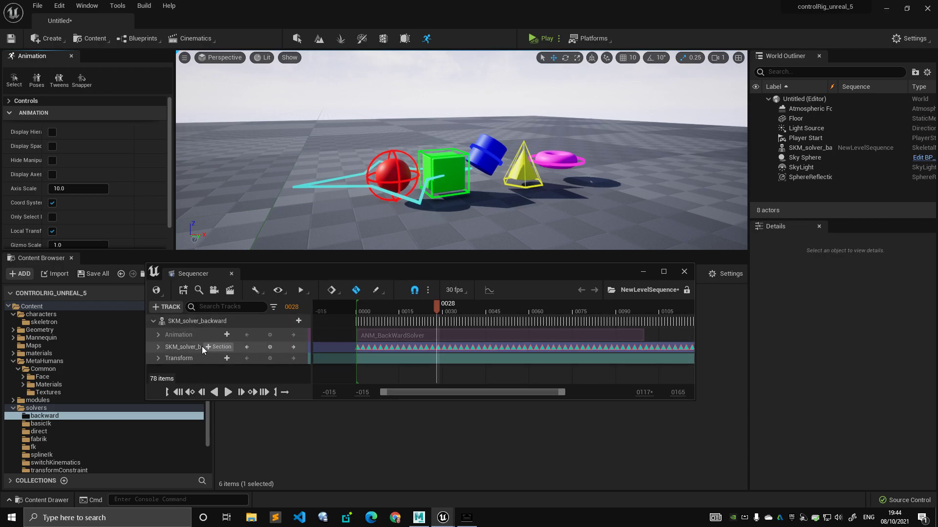
# Expand the baked control rig track to show its keyed controls and scrub the playhead to frame 51
pyautogui.click(183, 351)
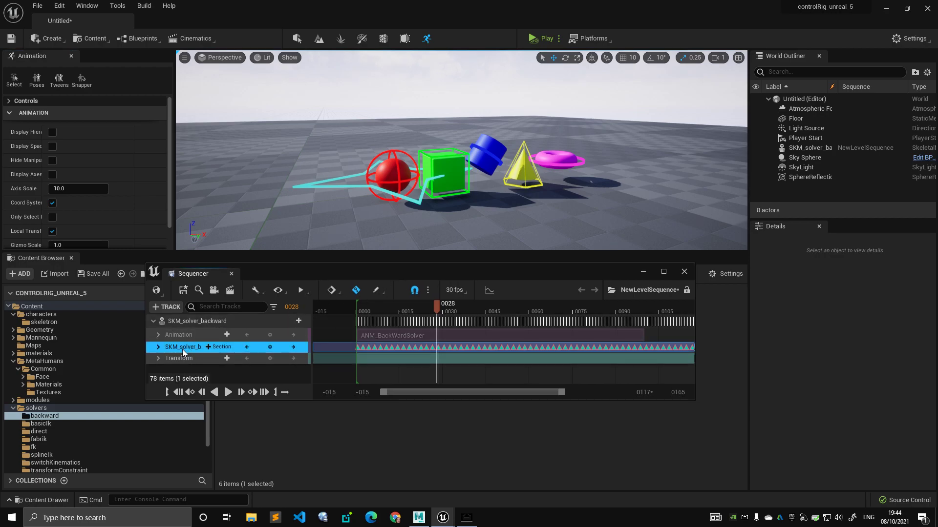
pyautogui.click(158, 348)
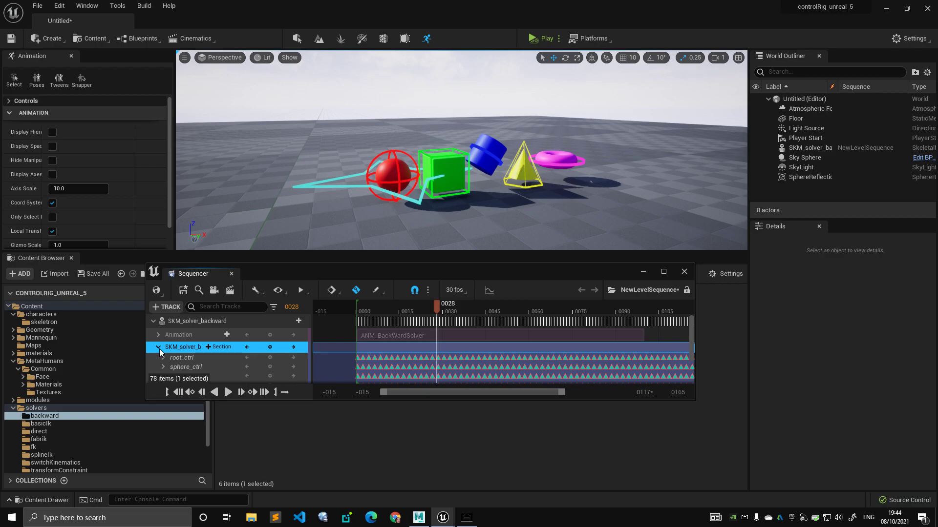
pyautogui.click(158, 348)
pyautogui.click(158, 347)
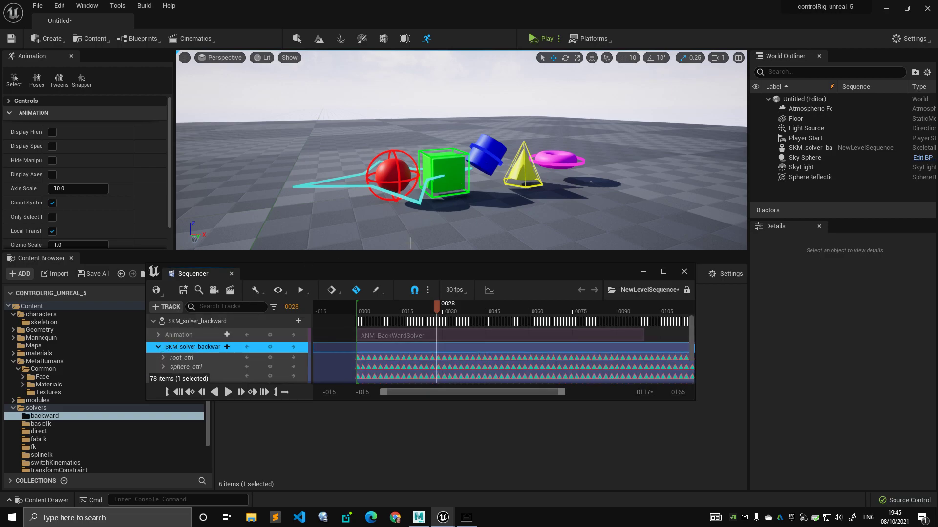
pyautogui.moveTo(431, 305); pyautogui.dragTo(505, 310)
# Check the options of the ANM_BackWardSolver section without changing them, and scrub the playhead back to frame 28
pyautogui.click(392, 342)
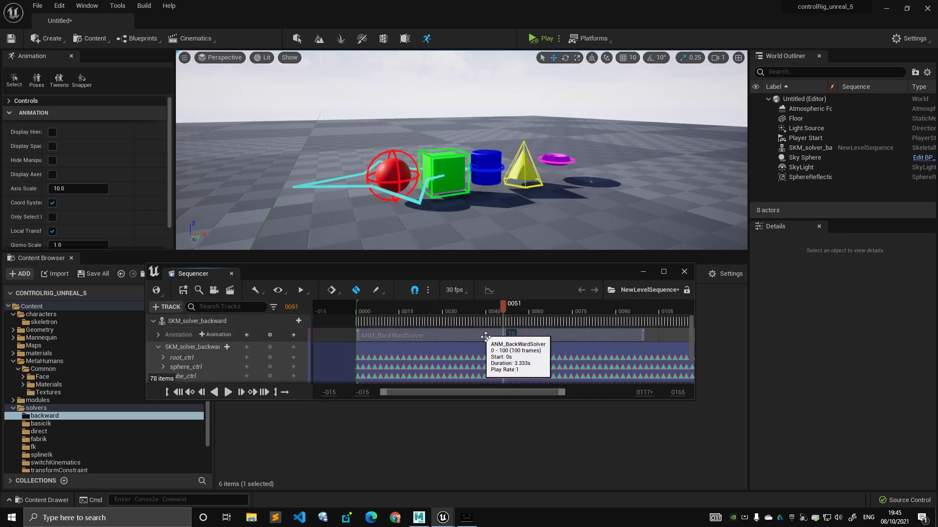
pyautogui.rightClick(428, 343)
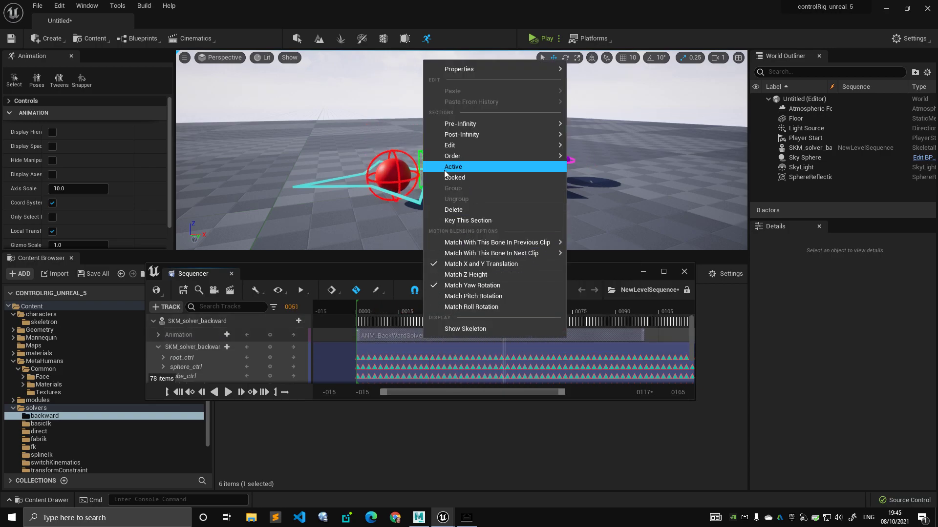
pyautogui.click(337, 337)
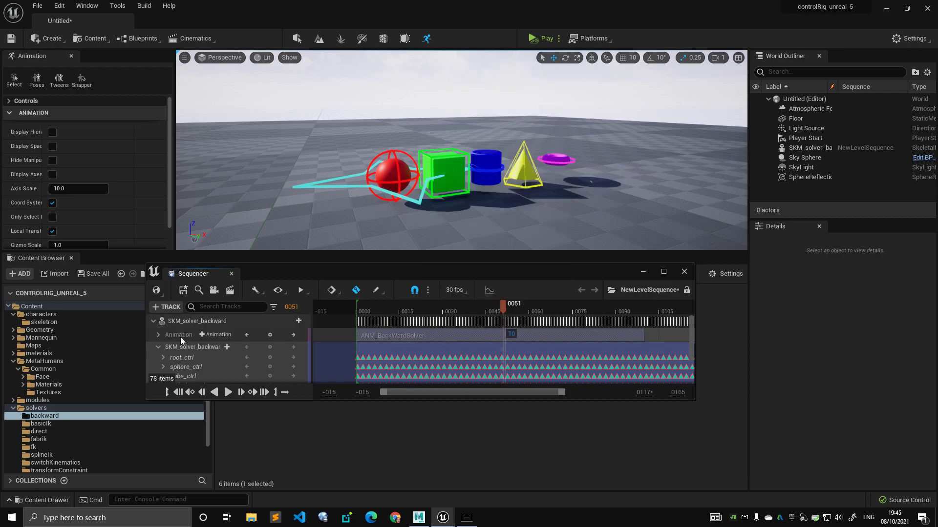
pyautogui.moveTo(503, 307); pyautogui.dragTo(437, 322)
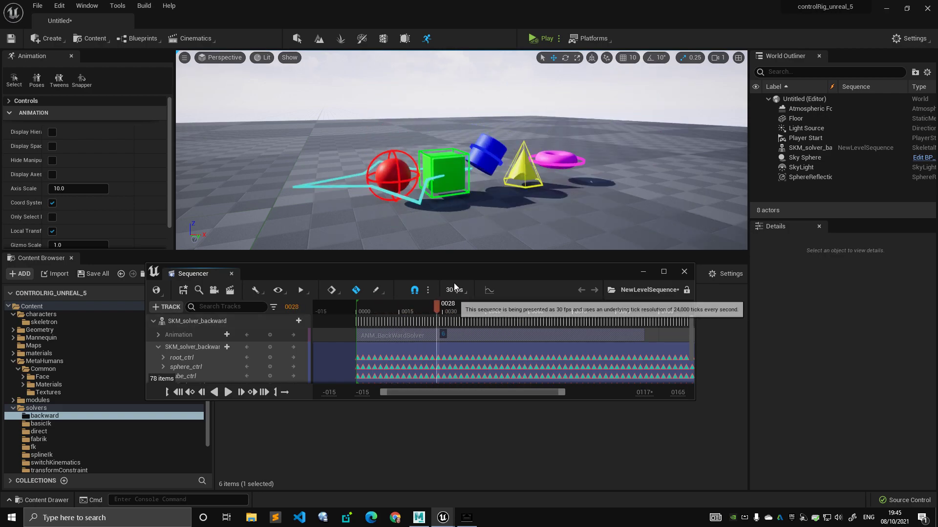
# Select cube_ctrl and enlarge the Sequencer window until all baked control tracks fit in it
pyautogui.click(196, 375)
pyautogui.moveTo(498, 272); pyautogui.dragTo(477, 189)
pyautogui.moveTo(569, 324); pyautogui.dragTo(575, 415)
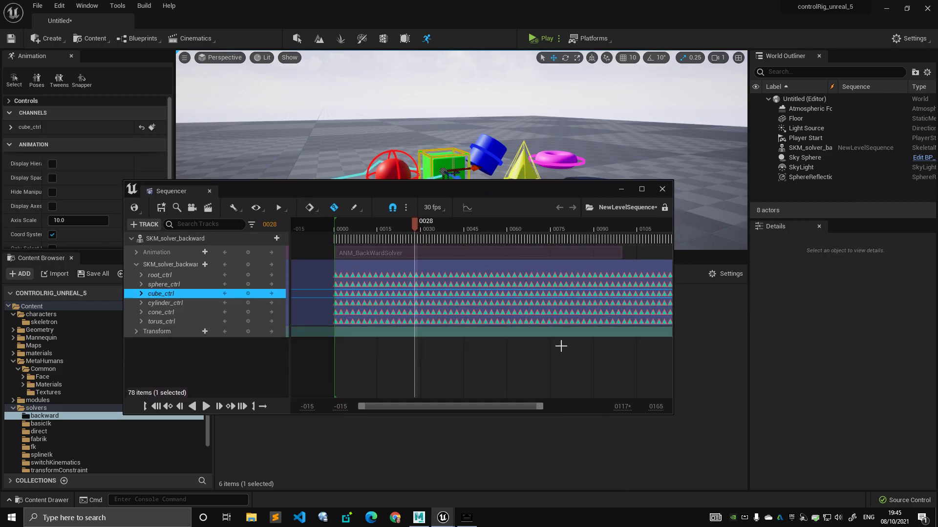
# Look up the SKM_solver_backward track's Bake To Control Rig option and its SKM_solver_backward_CtrlRig entry
pyautogui.moveTo(484, 192); pyautogui.dragTo(380, 96)
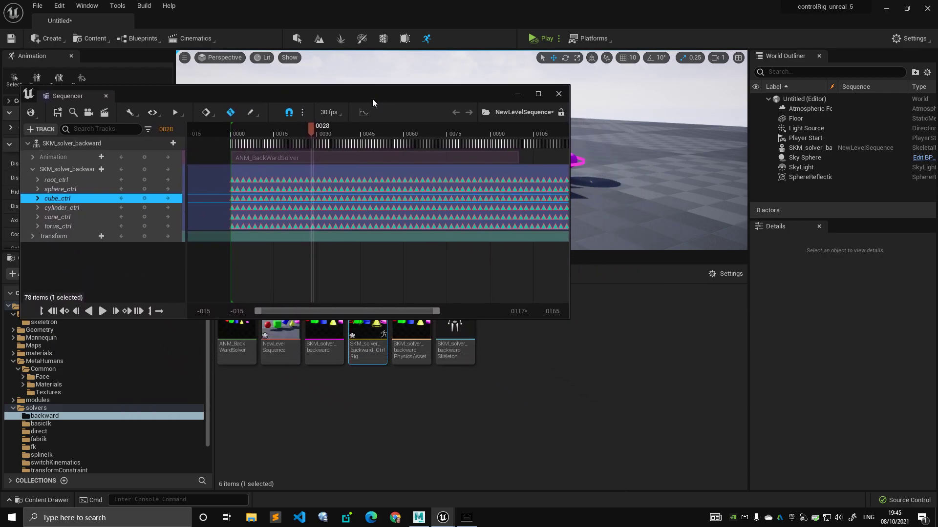
pyautogui.rightClick(94, 145)
pyautogui.moveTo(190, 304)
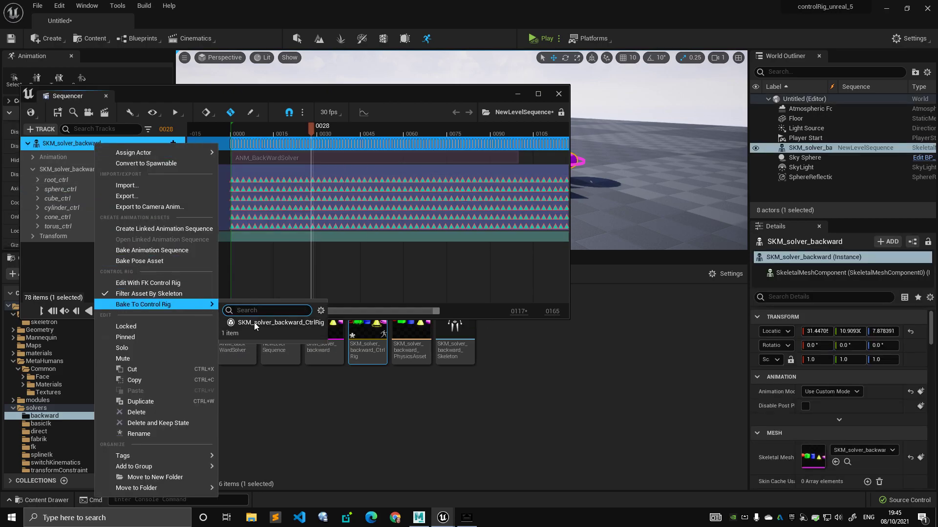
pyautogui.click(254, 322)
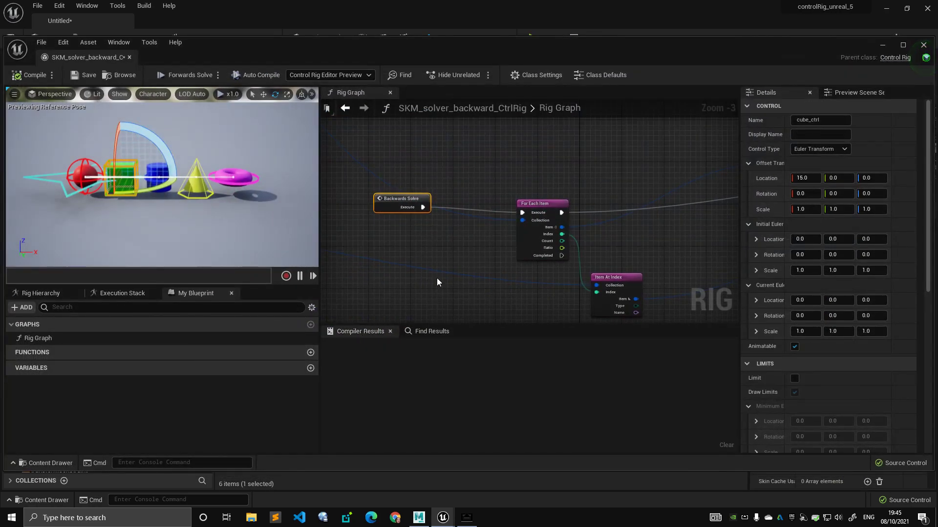
# Examine the Backwards Solve chain in the Rig Graph, from For Each Item and Item At Index to the Get and Set Transform nodes
pyautogui.scroll(-1, 408, 238)
pyautogui.moveTo(367, 189); pyautogui.dragTo(578, 277)
pyautogui.moveTo(529, 217); pyautogui.dragTo(461, 213, button='right')
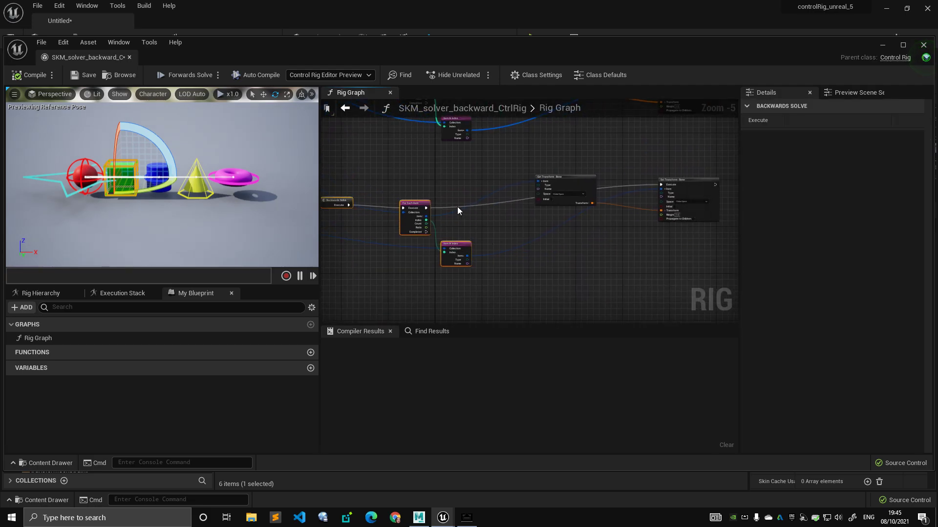
pyautogui.moveTo(310, 45); pyautogui.dragTo(431, 356)
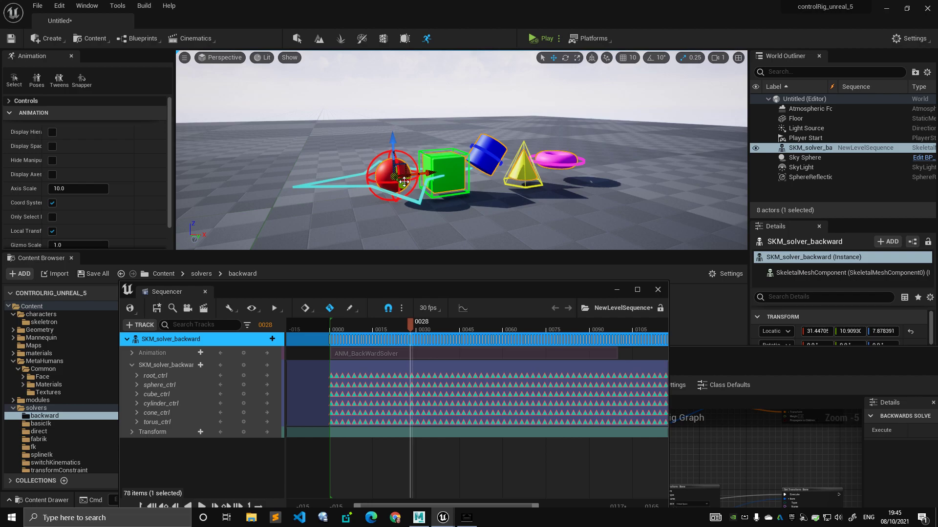
pyautogui.moveTo(493, 293); pyautogui.dragTo(384, 186)
pyautogui.moveTo(607, 365); pyautogui.dragTo(407, 130)
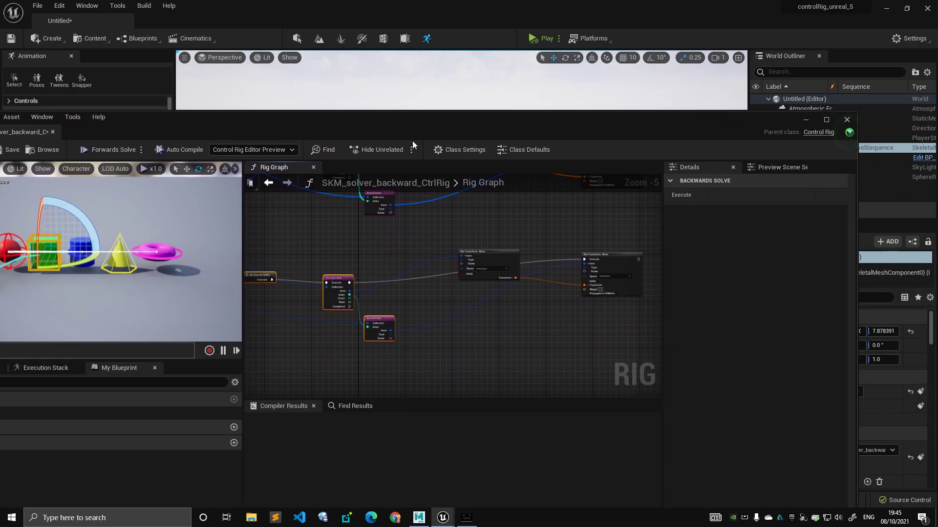
pyautogui.click(313, 258)
pyautogui.moveTo(313, 259); pyautogui.dragTo(405, 350)
pyautogui.moveTo(431, 308); pyautogui.dragTo(378, 318, button='right')
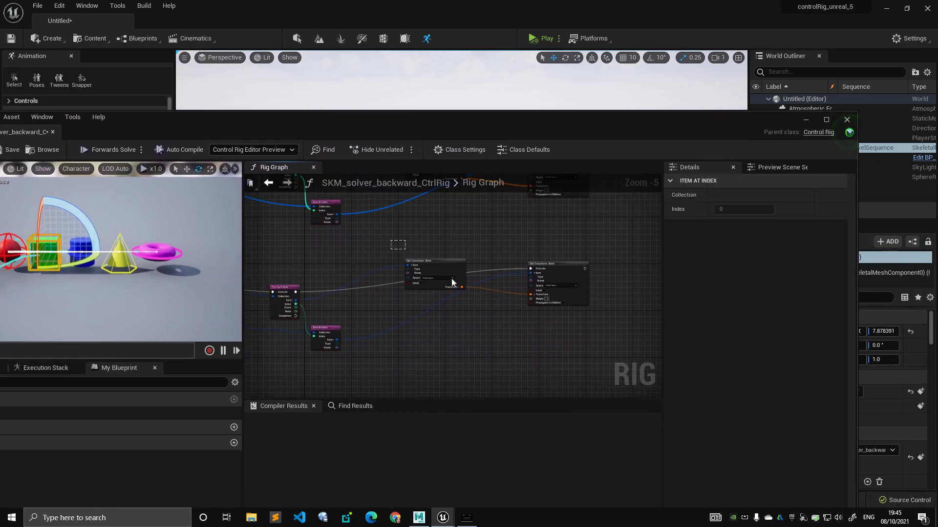
pyautogui.moveTo(429, 247); pyautogui.dragTo(537, 322)
pyautogui.moveTo(496, 332); pyautogui.dragTo(521, 331, button='right')
# Bring the Sequencer back below the viewport and scrub the playhead to frame 57
pyautogui.moveTo(418, 127); pyautogui.dragTo(609, 362)
pyautogui.moveTo(448, 184); pyautogui.dragTo(509, 252)
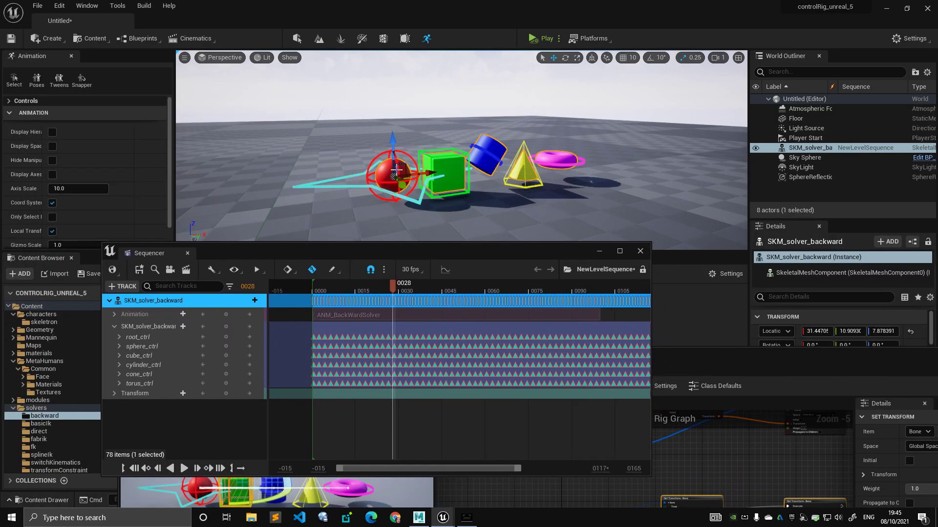
pyautogui.moveTo(394, 285); pyautogui.dragTo(479, 299)
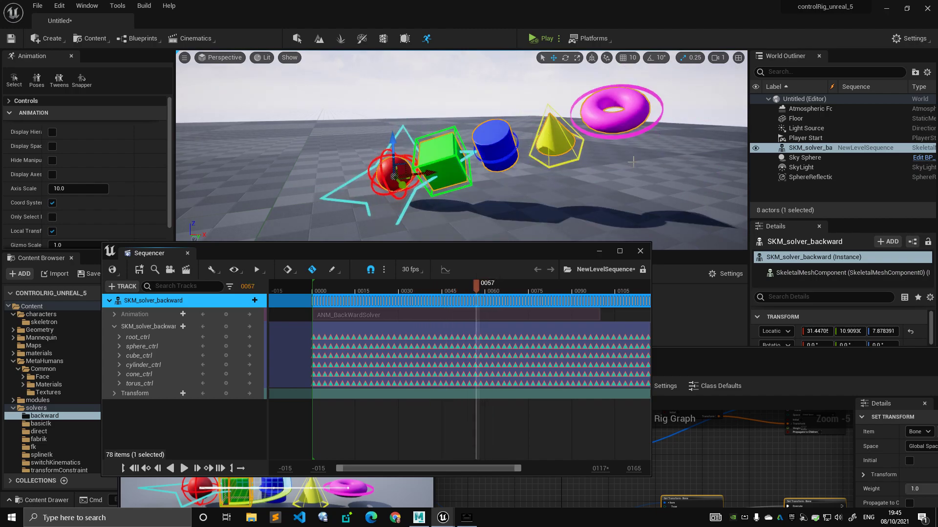
# Select torus_ctrl in the viewport and scrub the playhead back to frame 32
pyautogui.click(624, 119)
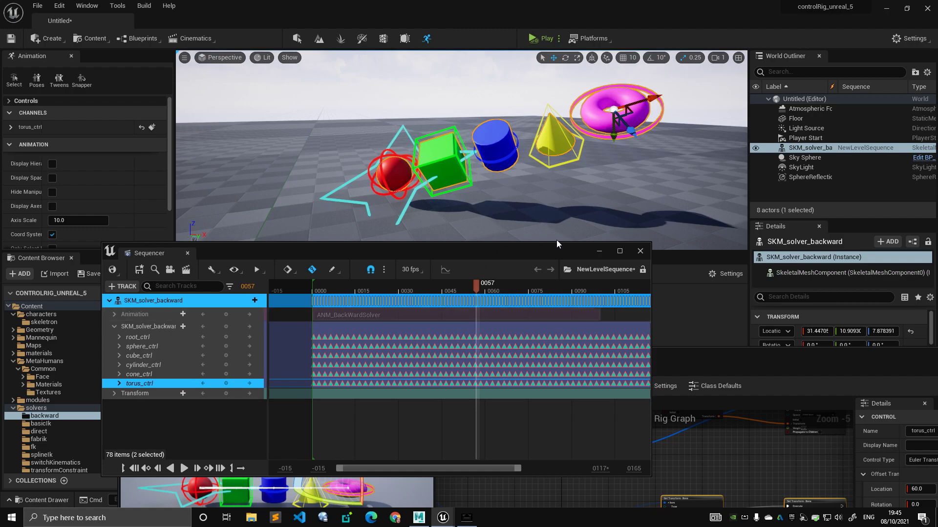
pyautogui.moveTo(632, 121)
pyautogui.mouseDown()
pyautogui.moveTo(545, 83)
pyautogui.moveTo(667, 154)
pyautogui.moveTo(569, 98)
pyautogui.moveTo(635, 120)
pyautogui.mouseUp()
pyautogui.moveTo(473, 285); pyautogui.dragTo(415, 296)
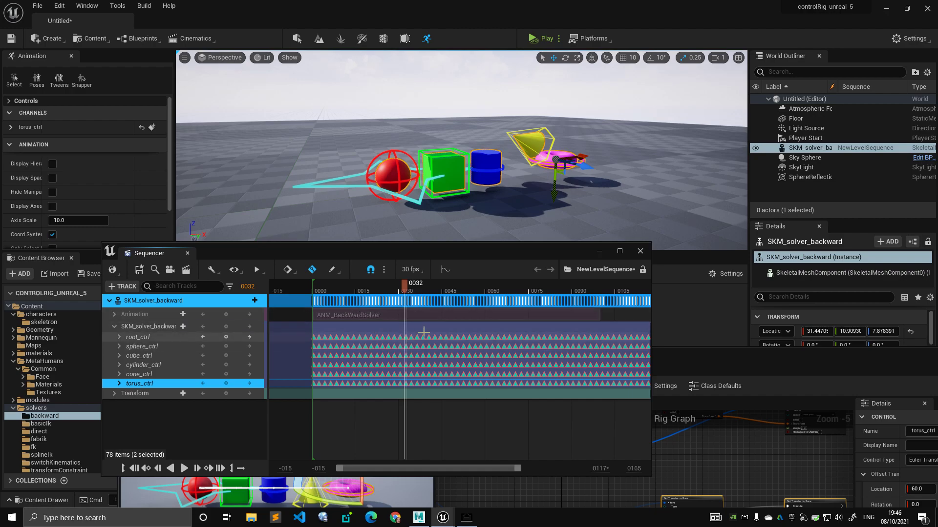
# Scrub to frame 44 and raise torus_ctrl well above the other shapes
pyautogui.moveTo(407, 286); pyautogui.dragTo(439, 286)
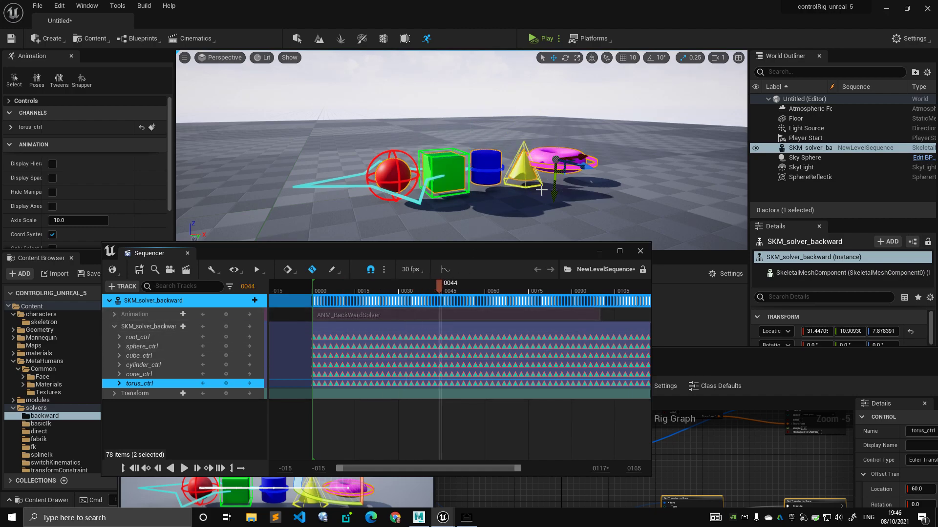
pyautogui.moveTo(566, 174); pyautogui.dragTo(562, 152)
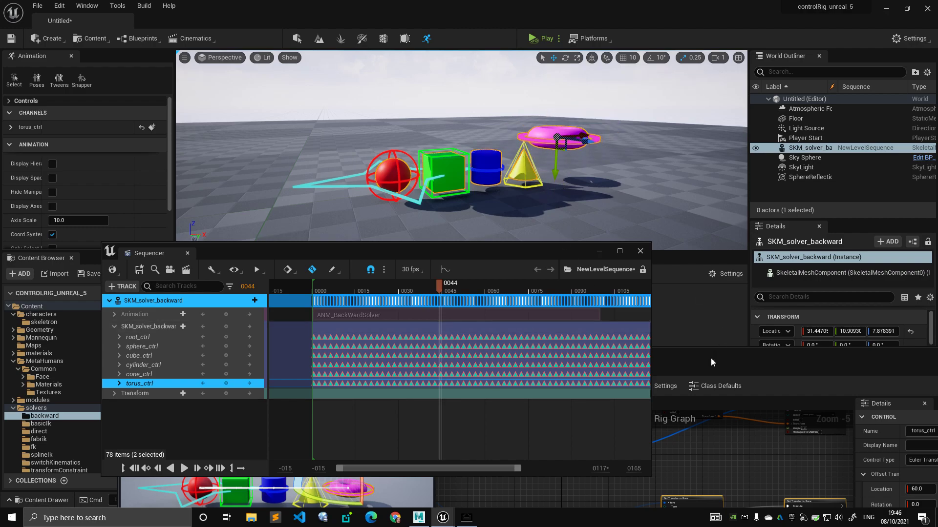
pyautogui.moveTo(711, 362); pyautogui.dragTo(647, 181)
pyautogui.scroll(-1, 566, 355)
pyautogui.moveTo(577, 139); pyautogui.dragTo(546, 105)
# Review the Forwards Solve chain in the Rig Graph and return to the Sequencer below the viewport
pyautogui.moveTo(487, 270); pyautogui.dragTo(456, 270, button='right')
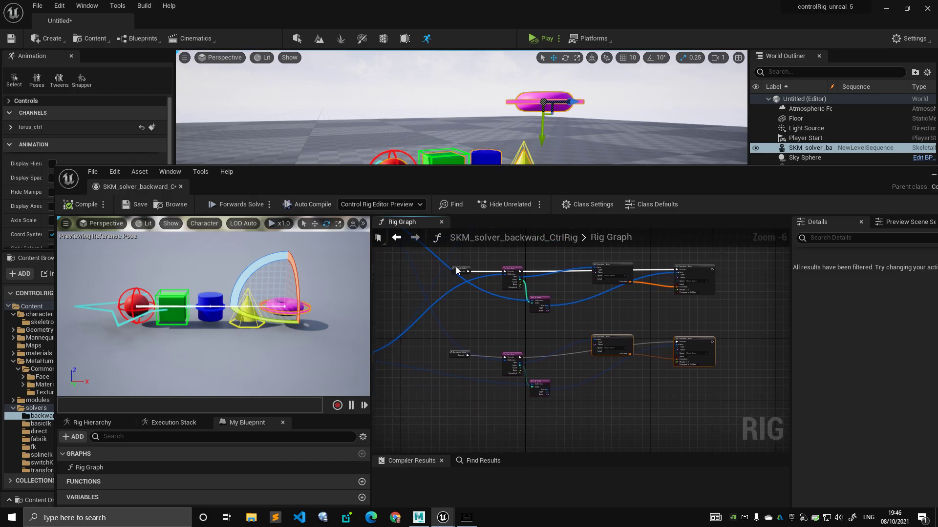
pyautogui.moveTo(739, 318); pyautogui.dragTo(740, 317)
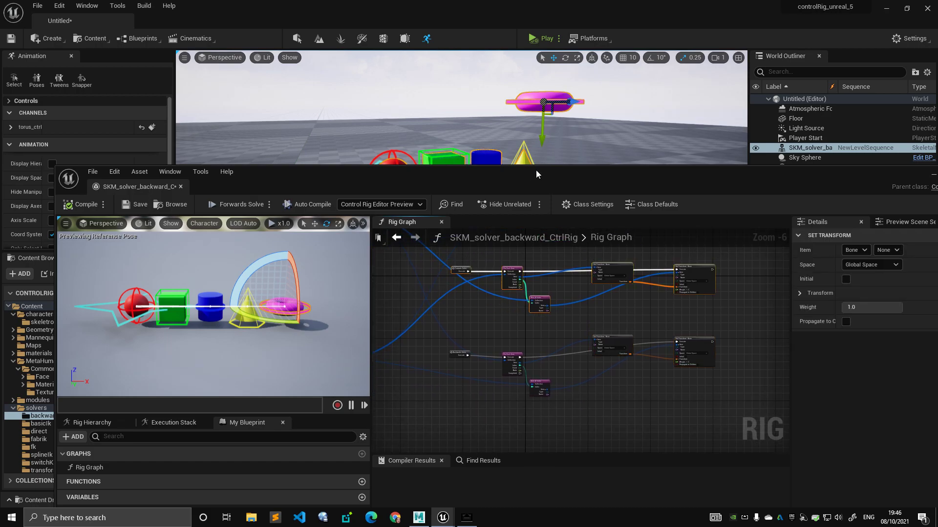
pyautogui.moveTo(535, 170); pyautogui.dragTo(537, 360)
pyautogui.moveTo(536, 260); pyautogui.dragTo(500, 240)
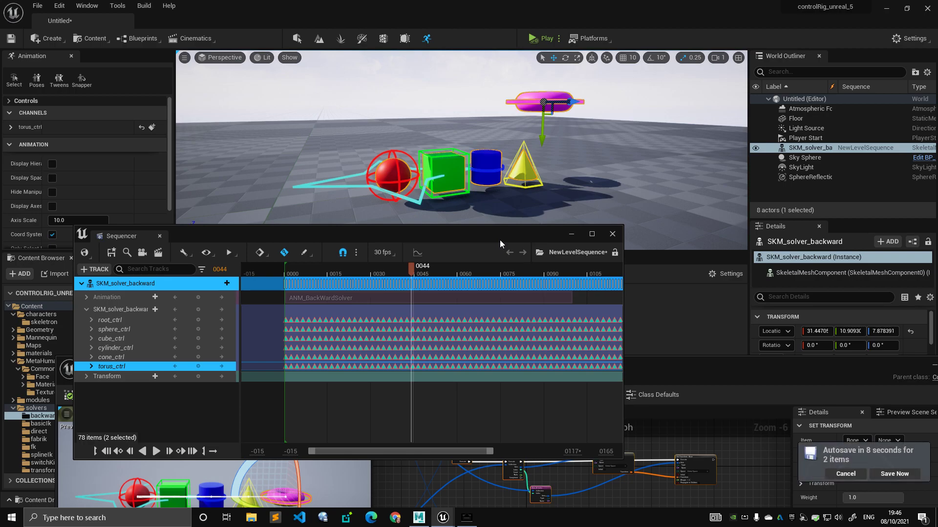
pyautogui.moveTo(500, 240); pyautogui.dragTo(507, 239)
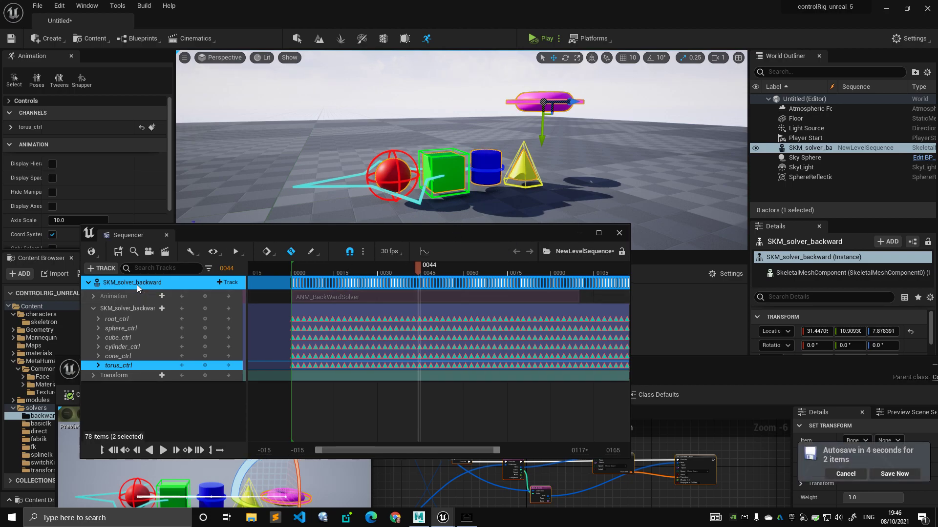
# Bring the Rig Graph forward and shift the Backwards Solve chain's Get Transform and Set Transform nodes slightly closer to For Each Item
pyautogui.moveTo(402, 235); pyautogui.dragTo(368, 218)
pyautogui.moveTo(669, 373); pyautogui.dragTo(605, 125)
pyautogui.moveTo(350, 358); pyautogui.dragTo(350, 358)
pyautogui.moveTo(496, 314); pyautogui.dragTo(478, 330, button='right')
pyautogui.click(542, 291)
pyautogui.moveTo(626, 335); pyautogui.dragTo(626, 335)
pyautogui.moveTo(625, 295); pyautogui.dragTo(594, 315)
pyautogui.scroll(3, 455, 290)
pyautogui.scroll(-4, 562, 289)
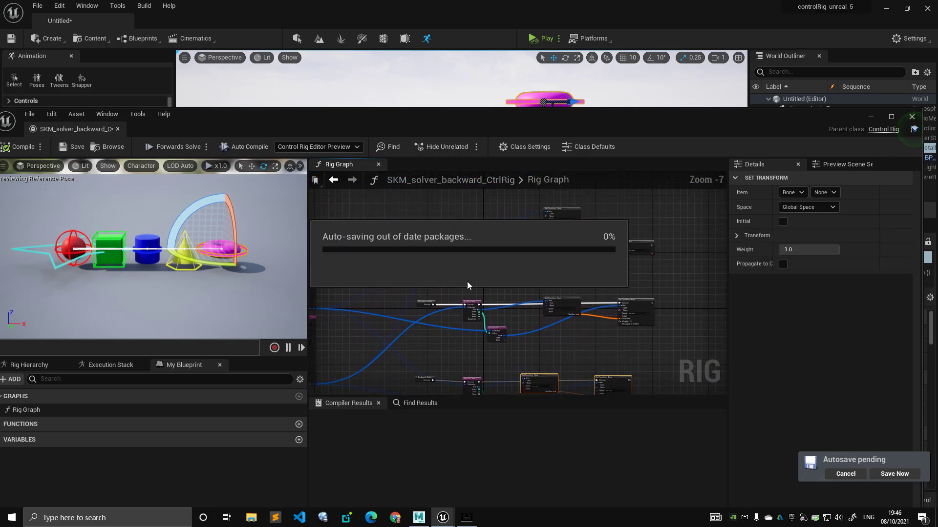
# Switch the control rig's running event to Backwards Solve
pyautogui.moveTo(258, 125); pyautogui.dragTo(316, 126)
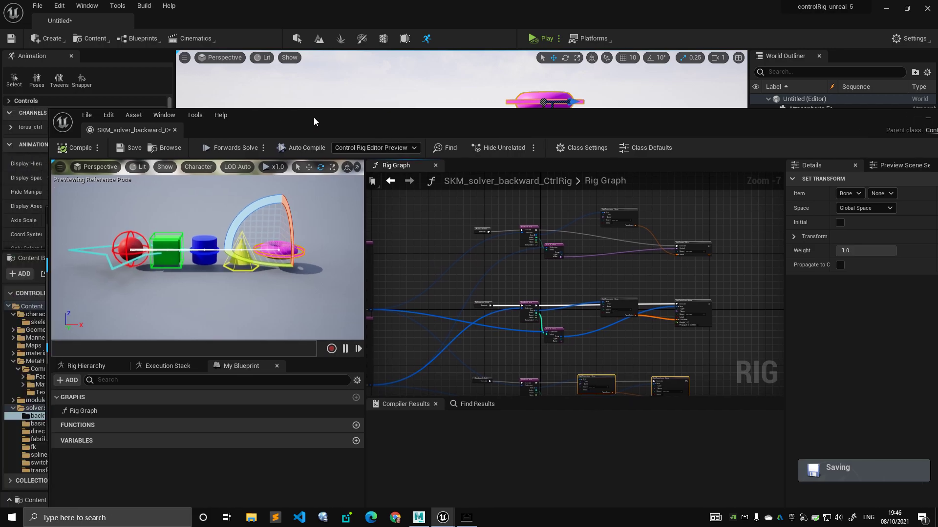
pyautogui.click(239, 154)
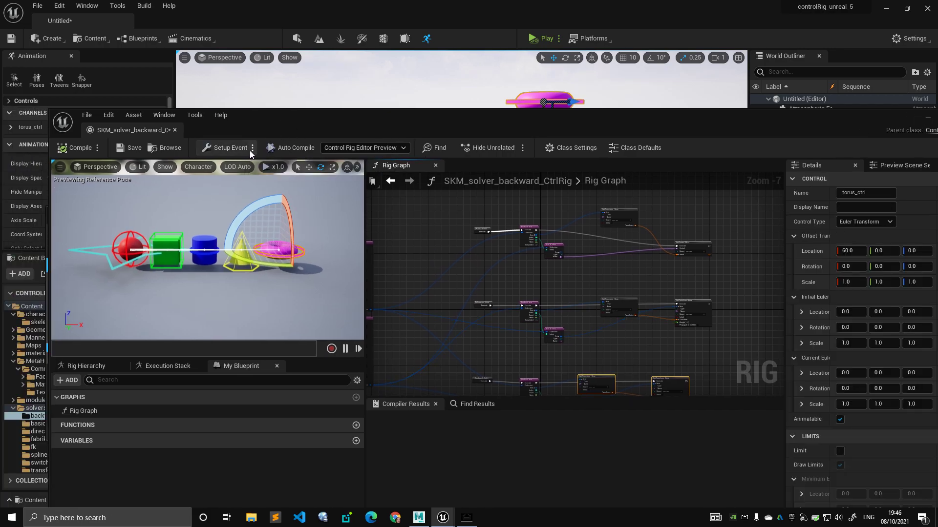
pyautogui.click(252, 148)
pyautogui.click(309, 186)
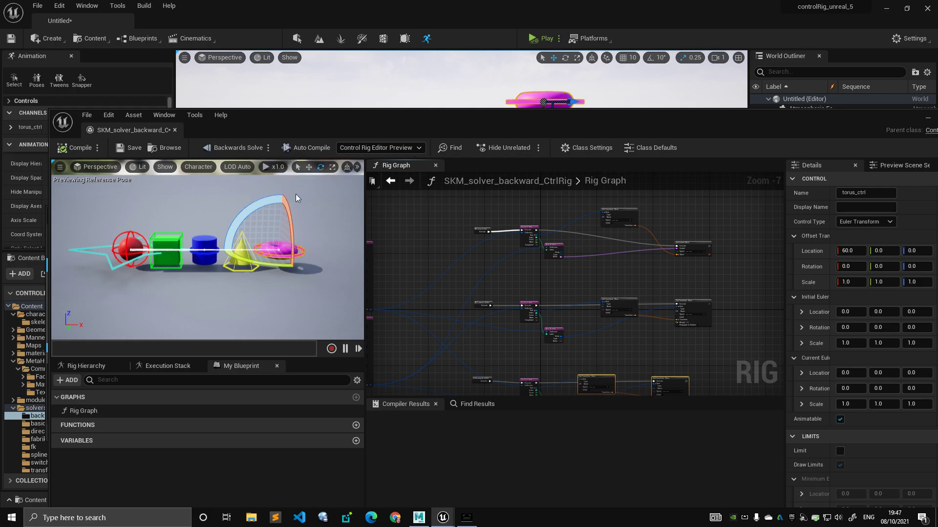
# Set the preview scene's controller to Use Specific Animation with the ANM_BackWardSolver animation
pyautogui.moveTo(540, 121); pyautogui.dragTo(451, 107)
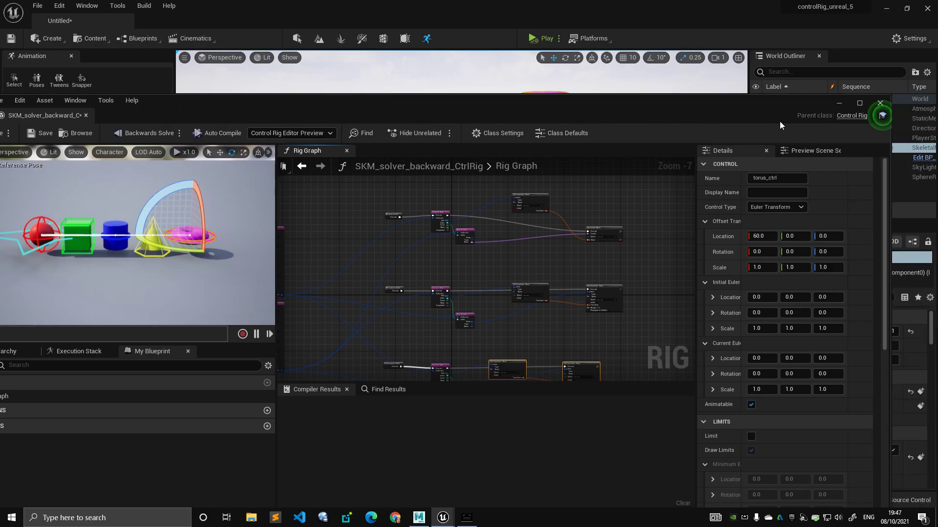
pyautogui.click(799, 149)
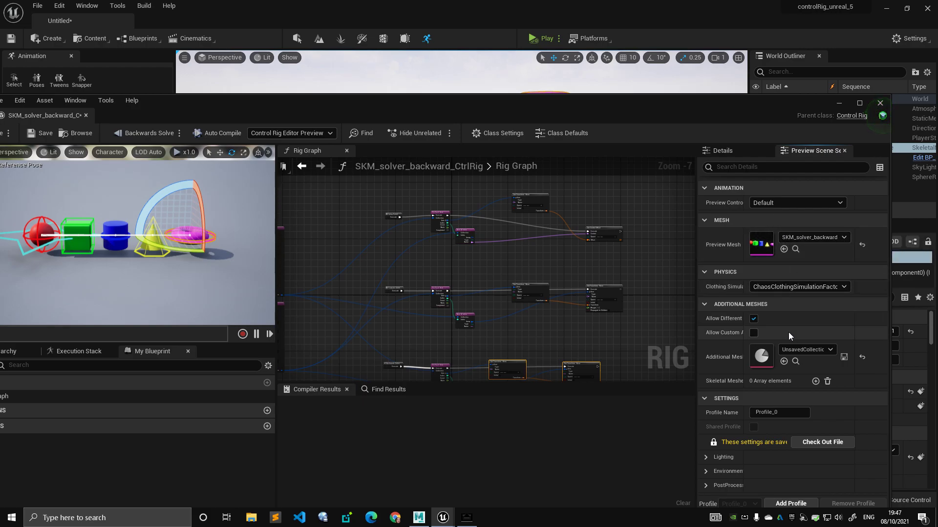
pyautogui.click(769, 206)
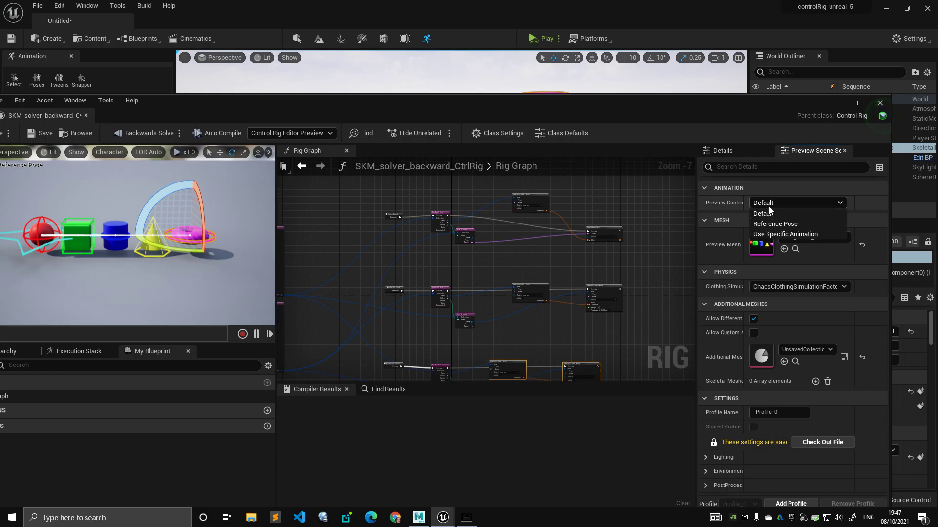
pyautogui.click(783, 229)
pyautogui.click(805, 220)
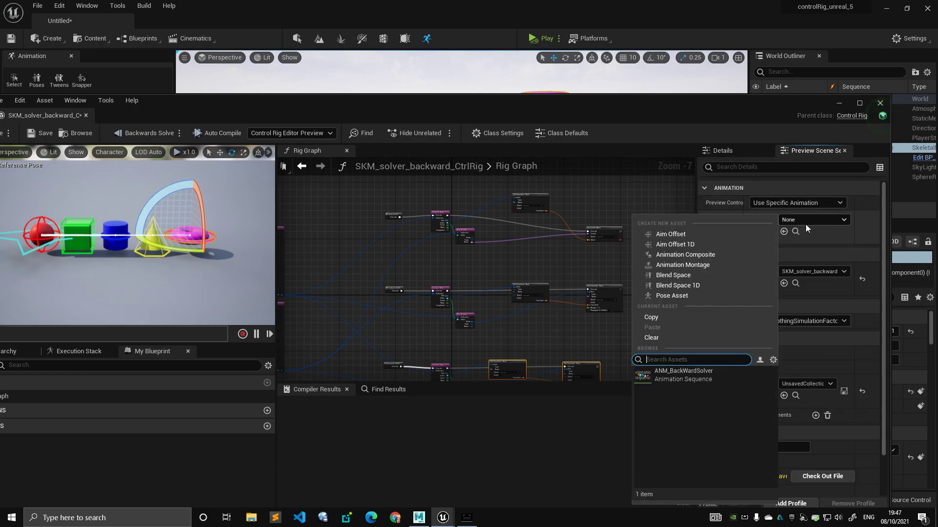
pyautogui.click(693, 371)
# Compare the Backwards Solve and Setup Event modes in the preview, and set the running event to Backwards and Forwards
pyautogui.moveTo(266, 101); pyautogui.dragTo(443, 119)
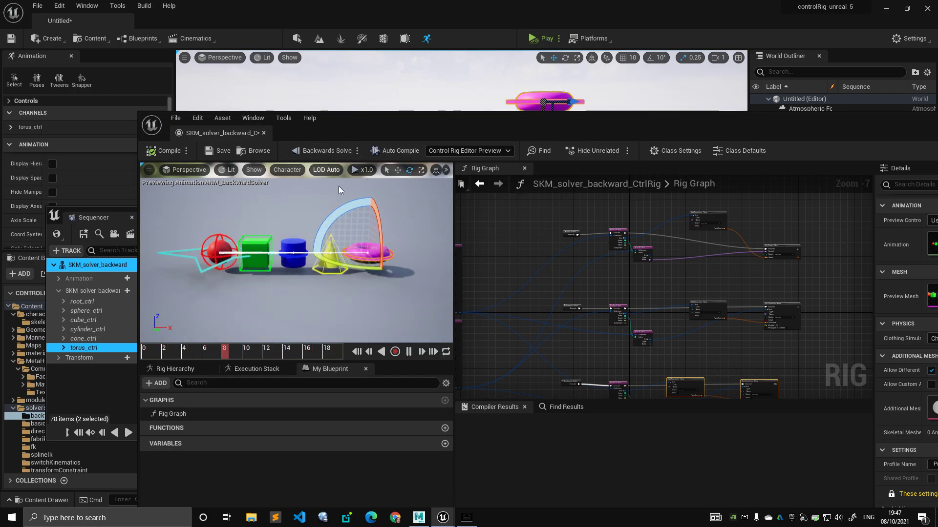
pyautogui.click(322, 151)
pyautogui.click(316, 151)
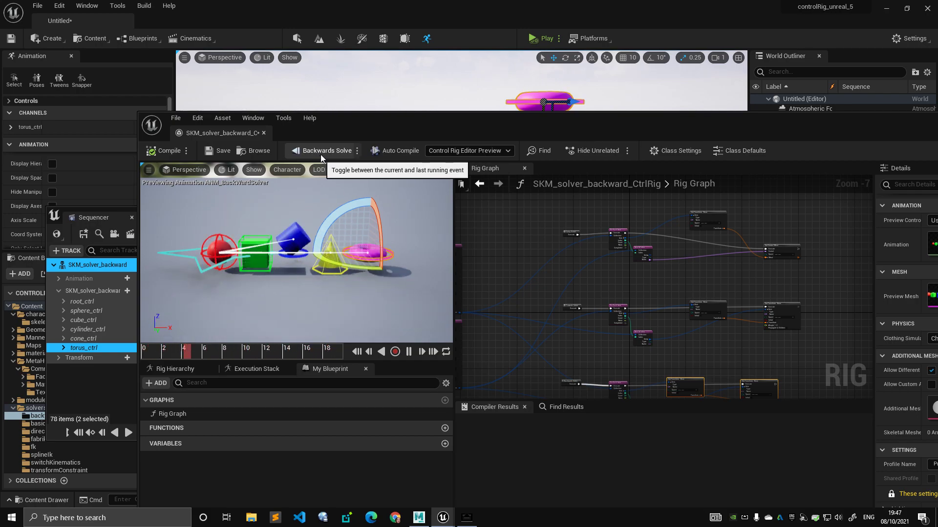
pyautogui.click(320, 152)
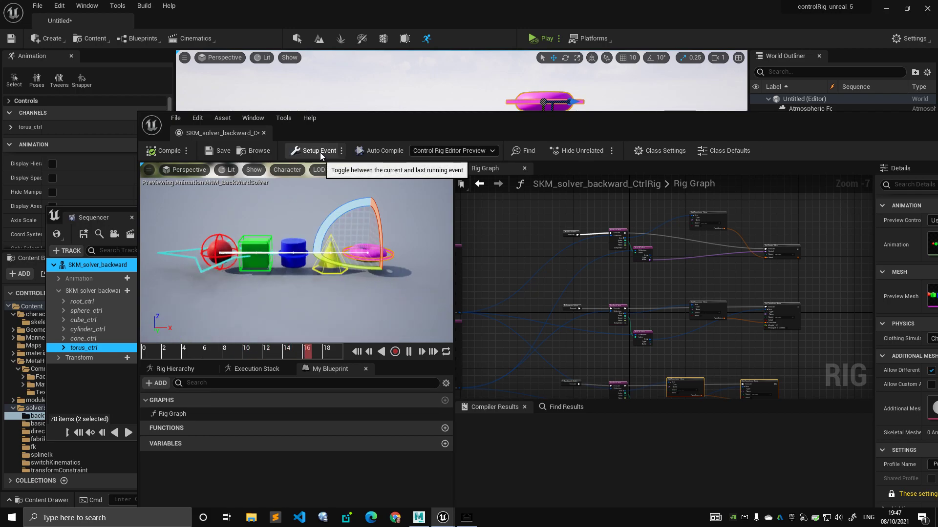
pyautogui.click(340, 151)
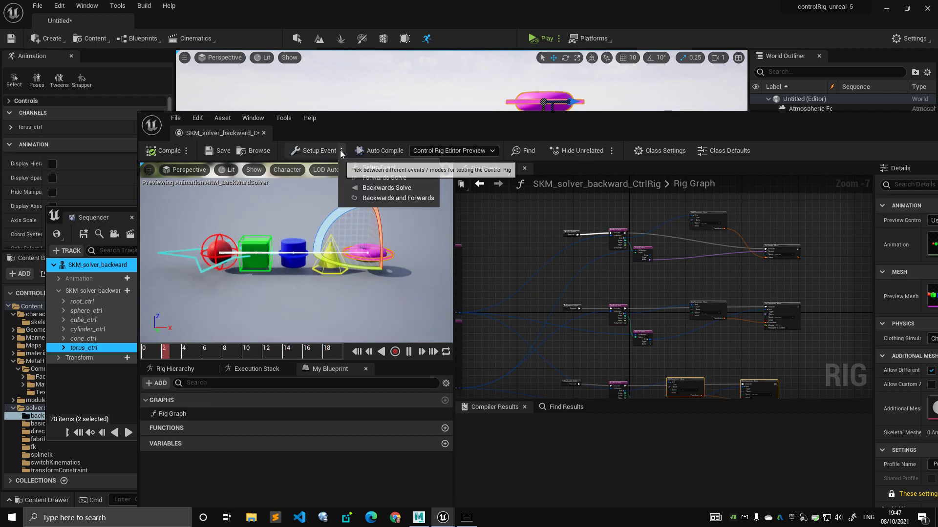
pyautogui.click(398, 198)
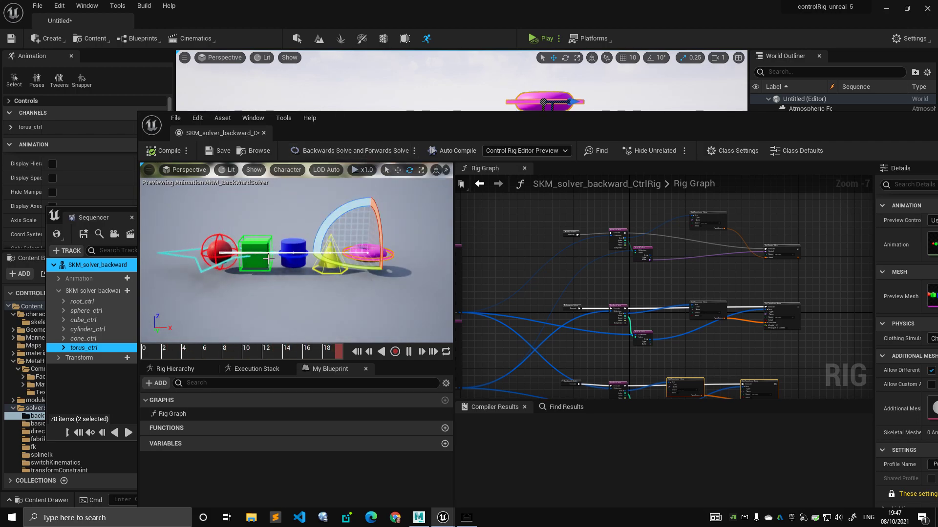
# Examine the active Backwards Solve nodes in the Rig Graph alongside the playing animation preview
pyautogui.moveTo(339, 119); pyautogui.dragTo(569, 88)
pyautogui.scroll(5, 752, 252)
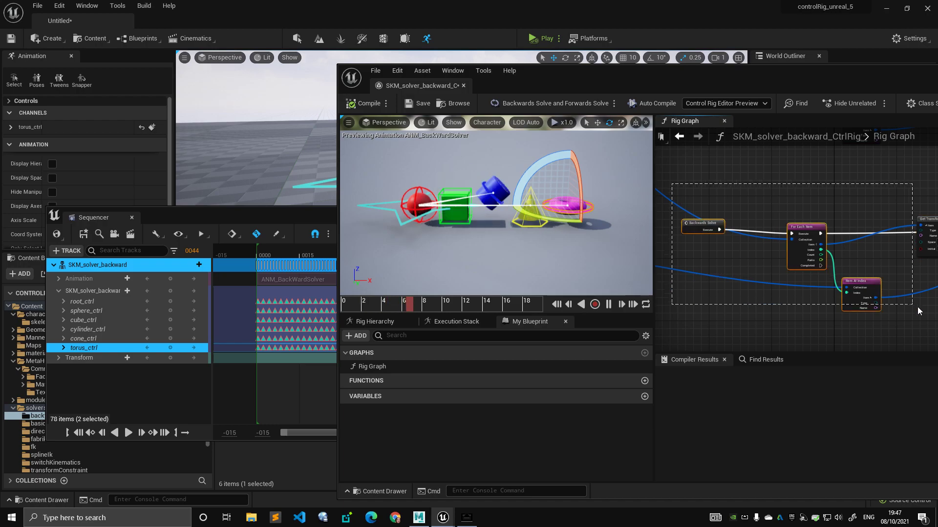
pyautogui.scroll(-4, 918, 311)
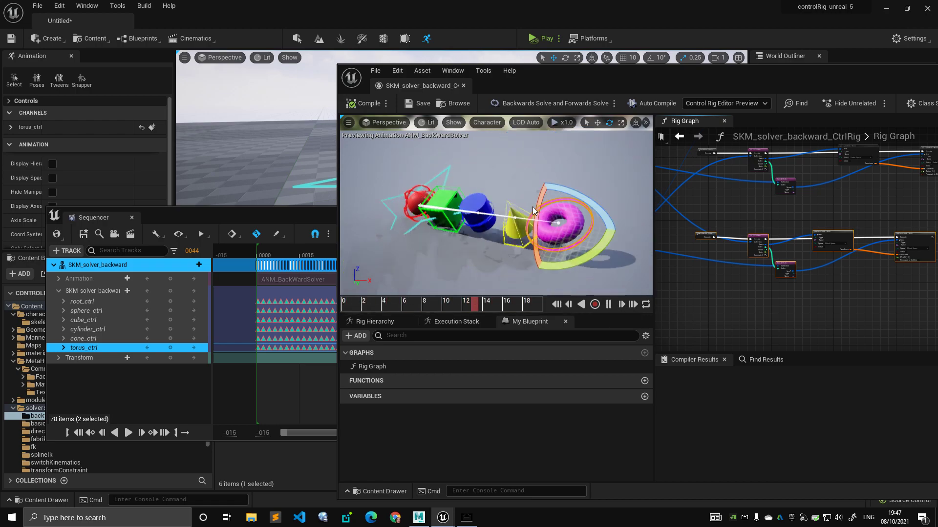
# Toggle to Setup Event and back in the preview, and set the running event to Forwards Solve
pyautogui.click(529, 103)
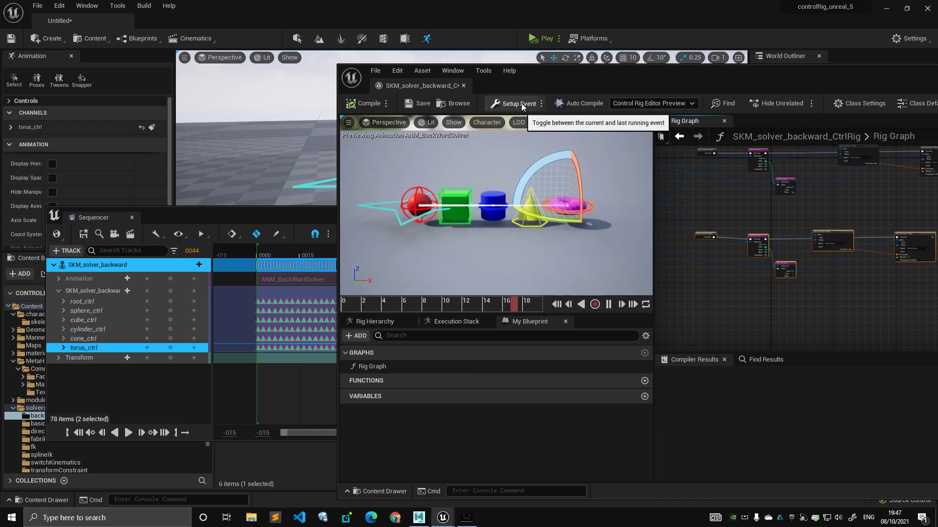
pyautogui.click(521, 104)
pyautogui.click(614, 103)
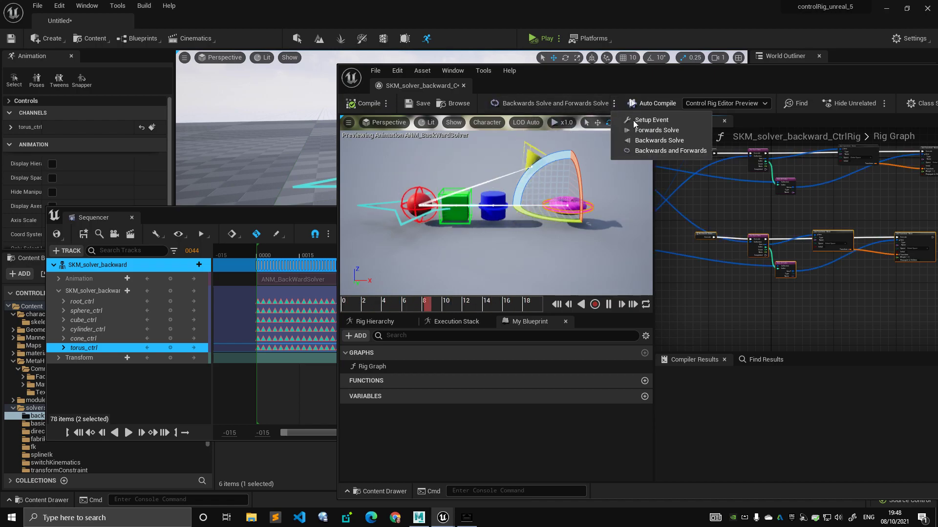
pyautogui.click(642, 130)
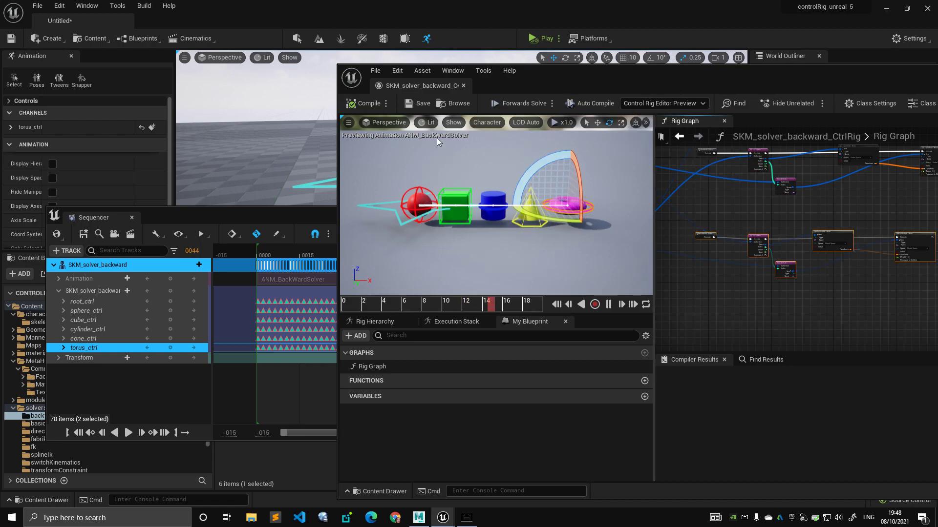
# Preview the Backwards Solve event with the playing animation, and set the running event to Backwards and Forwards
pyautogui.click(552, 103)
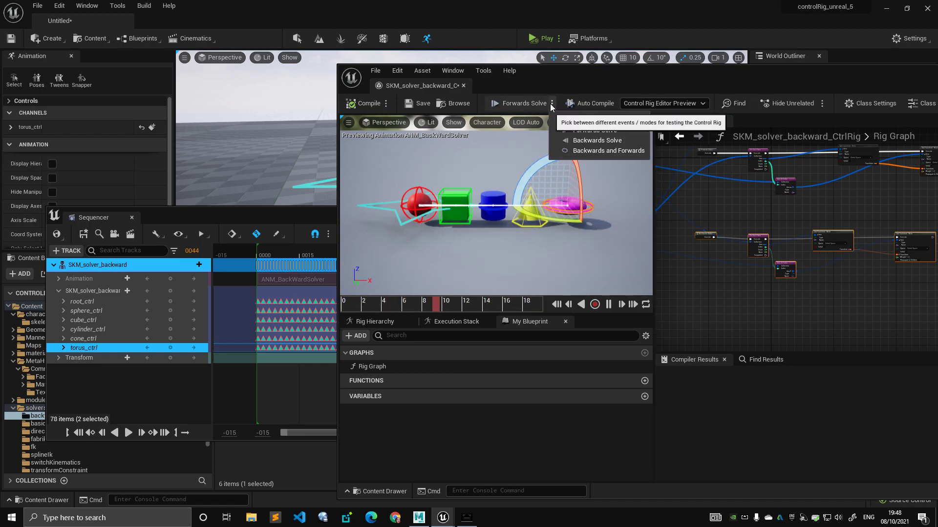
pyautogui.click(615, 151)
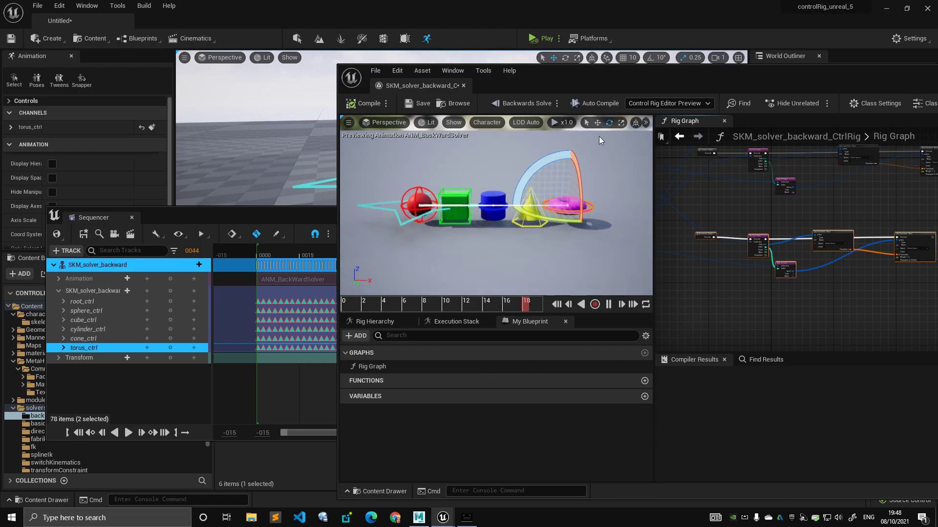
pyautogui.click(557, 103)
pyautogui.click(567, 151)
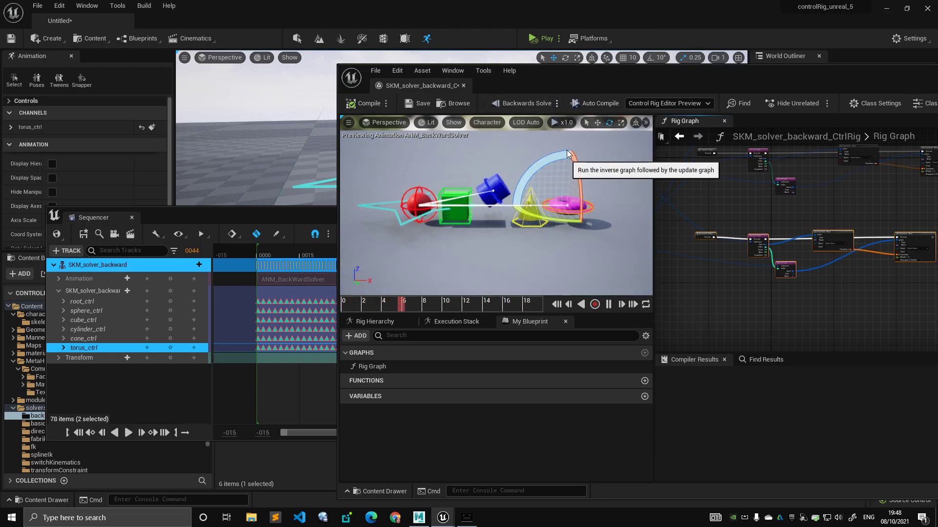
# Toggle the preview to Setup Event and back to Backwards and Forwards, moving the rig editor window to expose its preview scene settings
pyautogui.click(614, 103)
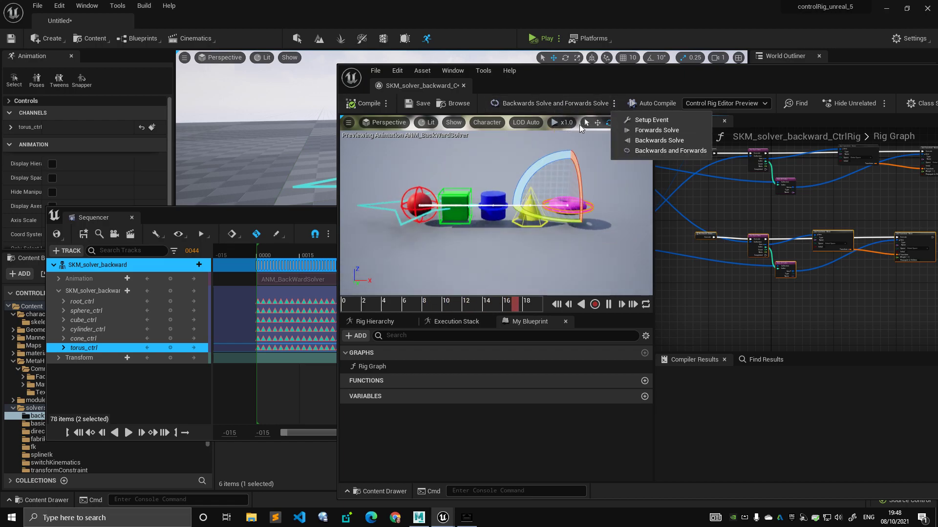
pyautogui.click(626, 122)
pyautogui.moveTo(589, 81); pyautogui.dragTo(405, 82)
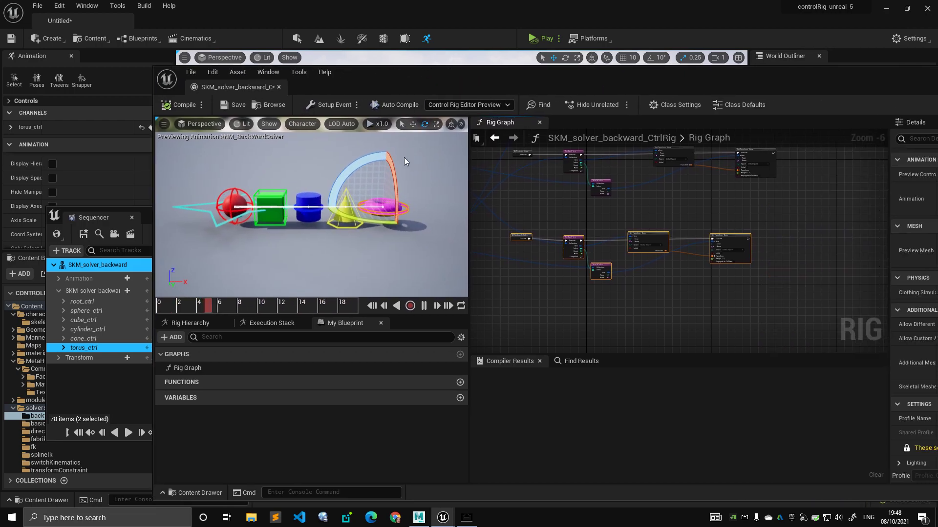
pyautogui.moveTo(479, 83); pyautogui.dragTo(364, 74)
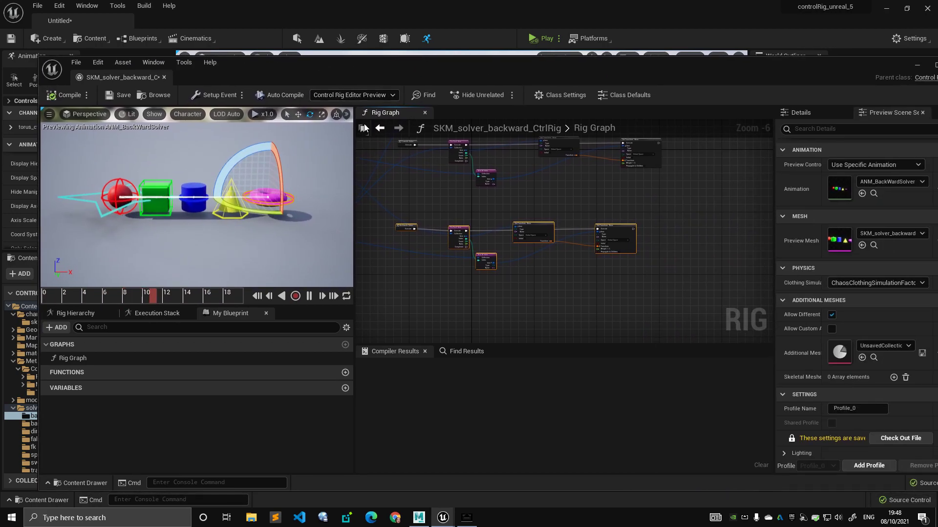
pyautogui.click(203, 96)
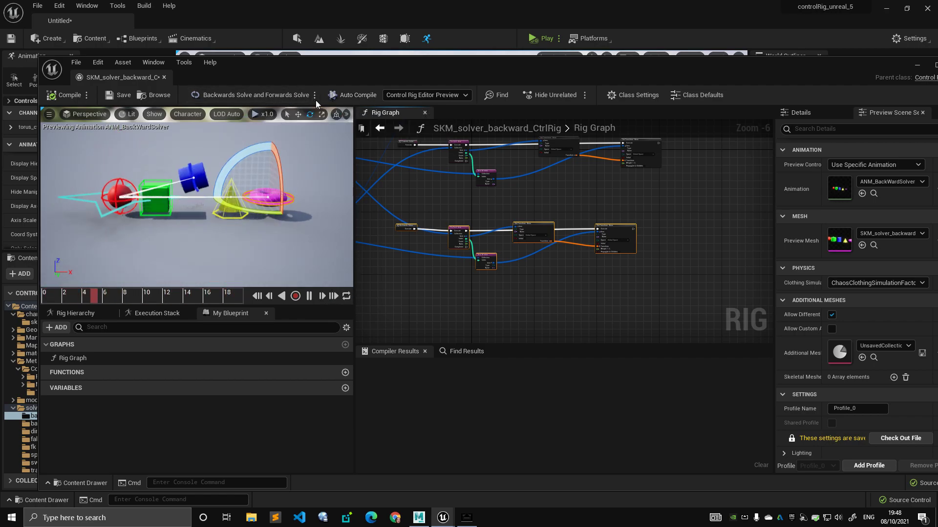
# Lower the rig editor window to uncover part of the level viewport, and clear the node selection in the Rig Graph
pyautogui.moveTo(726, 74); pyautogui.dragTo(727, 249)
pyautogui.moveTo(462, 242); pyautogui.dragTo(459, 118)
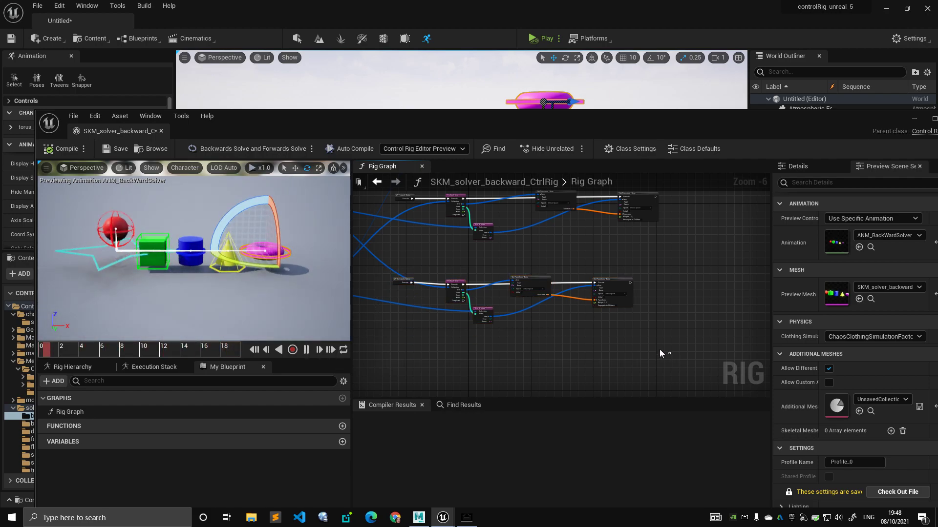
pyautogui.click(410, 274)
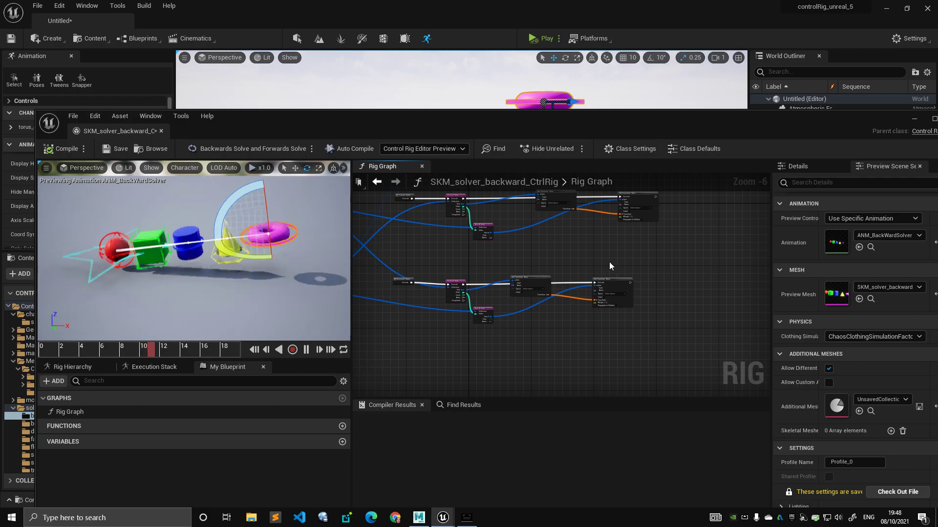